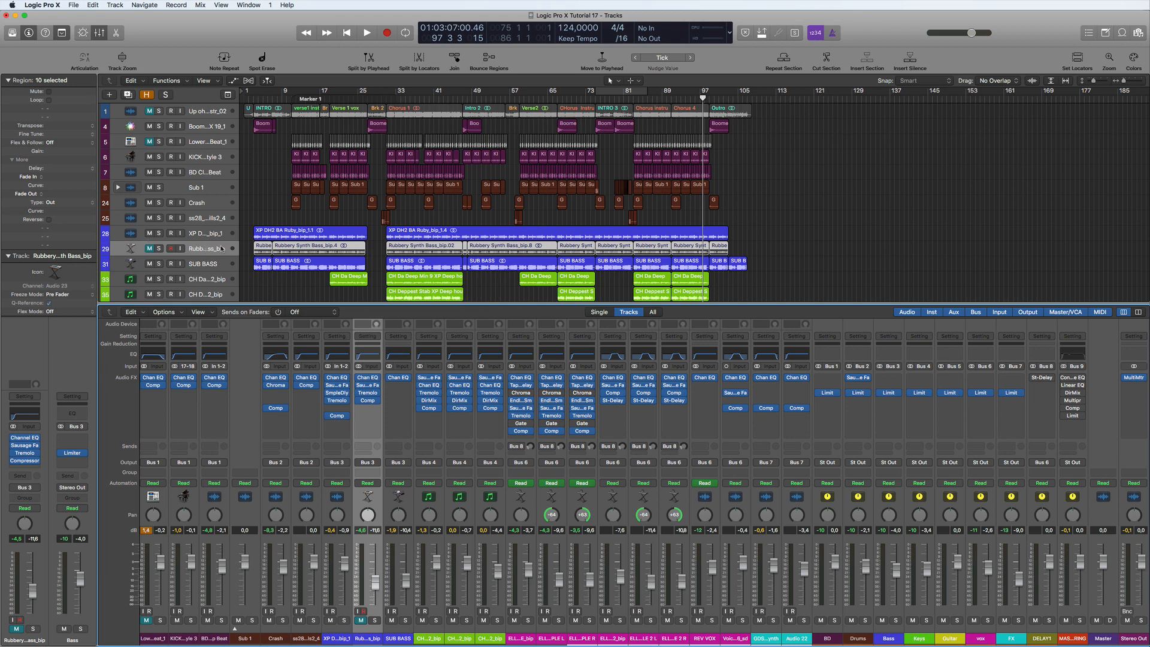
Play the song with the muted Rubbery Synth Bass track soloed, and turn its solo off during playback.
left_click(375, 621)
key("space")
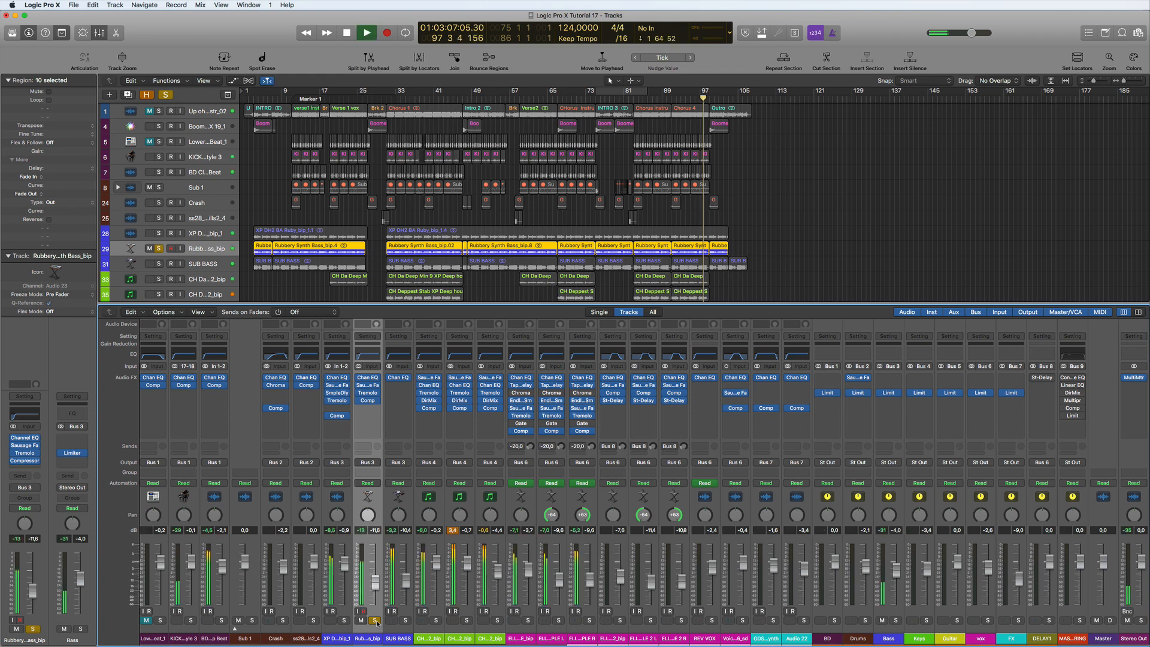
left_click(375, 621)
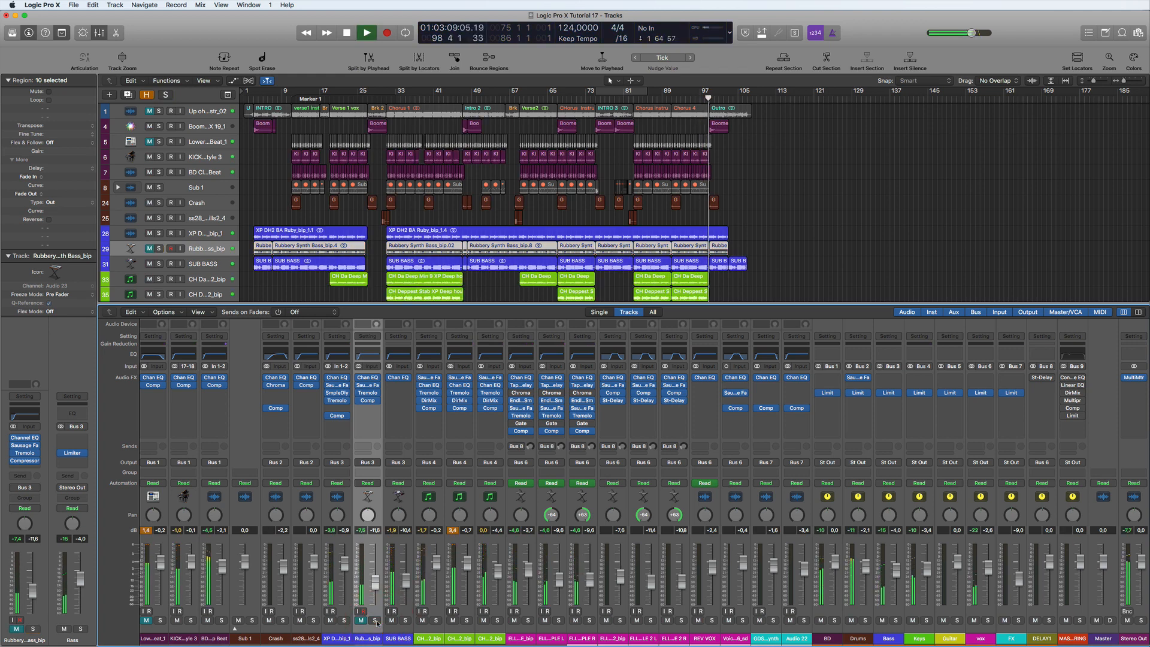
key("space")
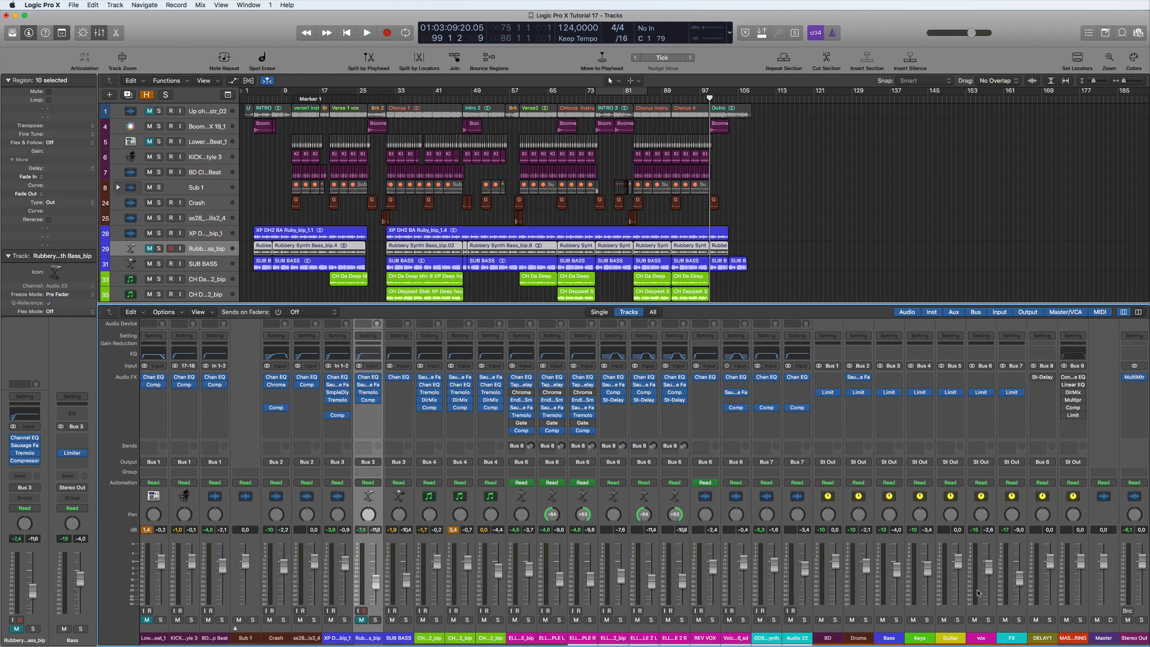
Remove the Stereo Delay plug-in from the DELAY1 channel and delete the DELAY1 track.
left_click(1041, 639)
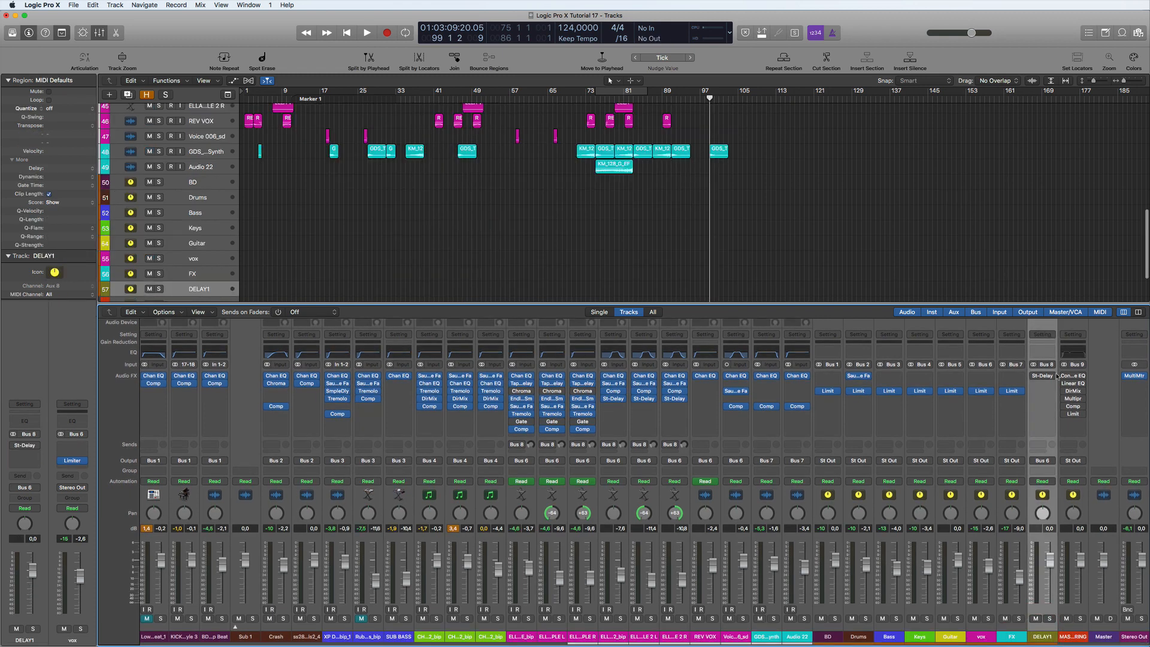
left_click(1051, 378)
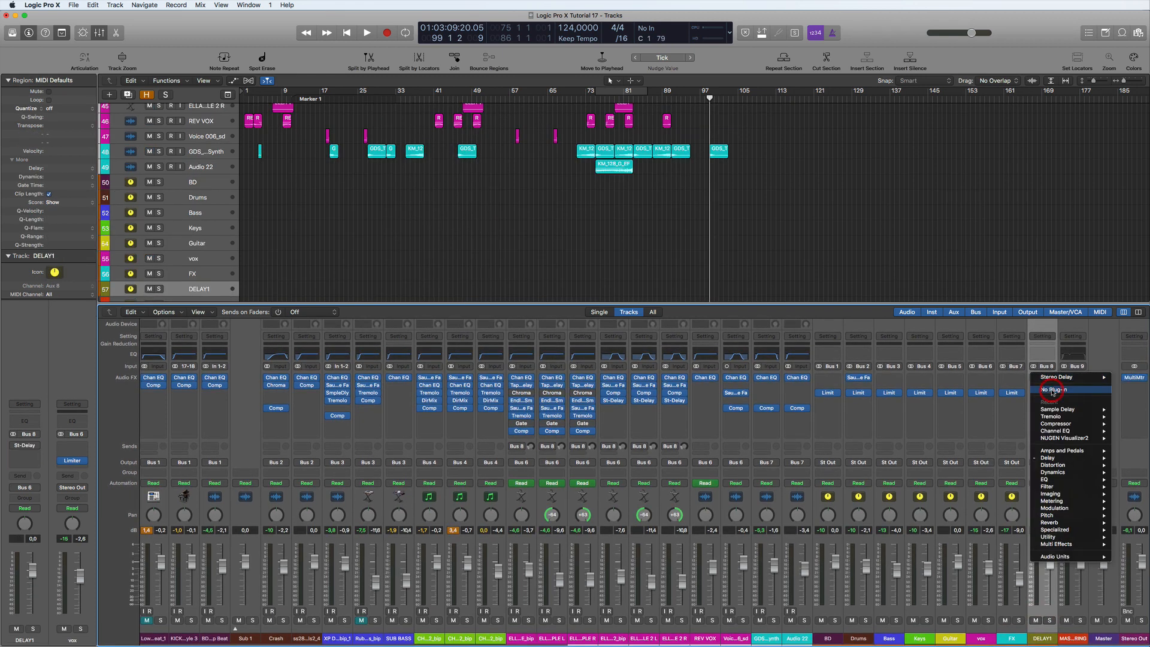
left_click(1052, 390)
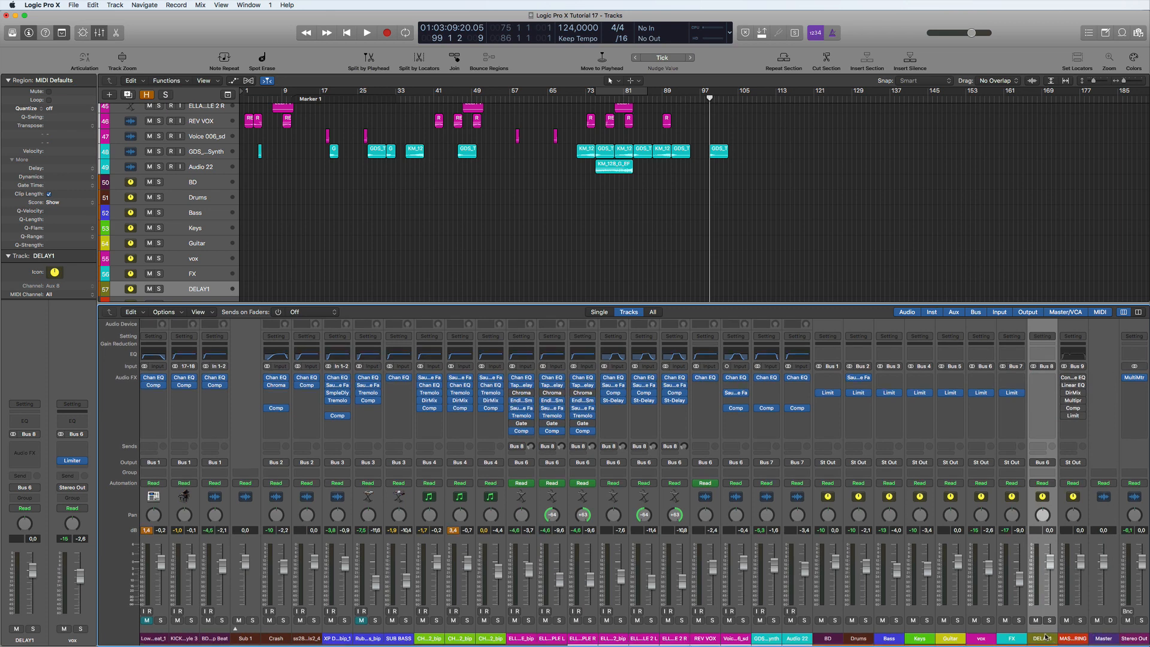
left_click(208, 291)
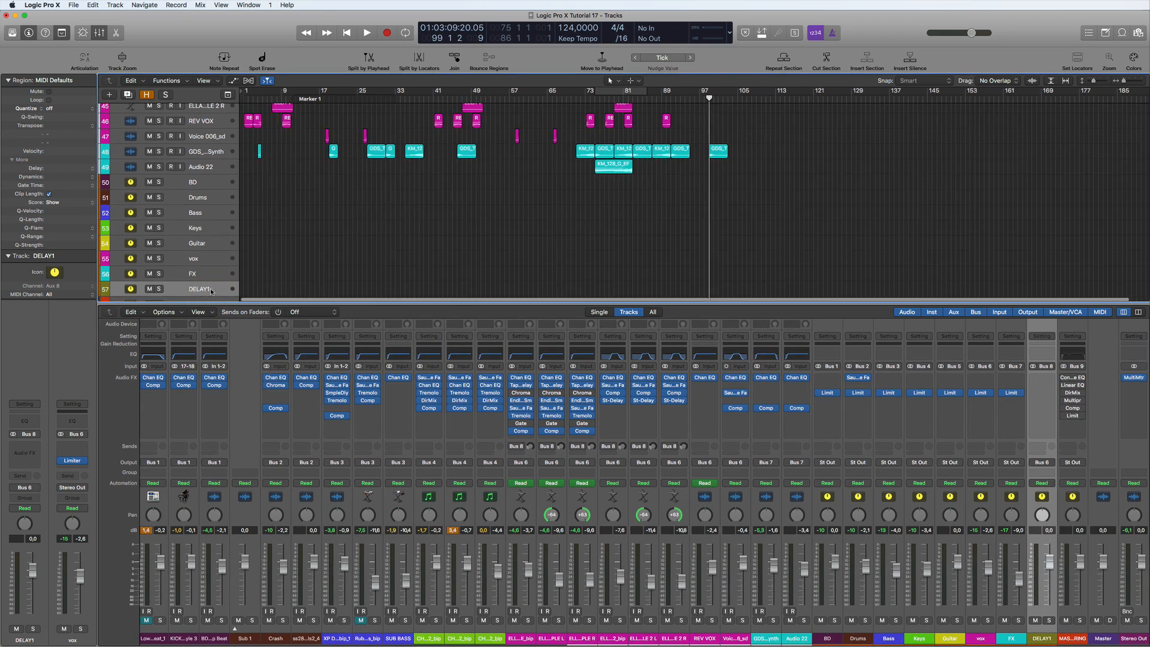
key("super+BackSpace")
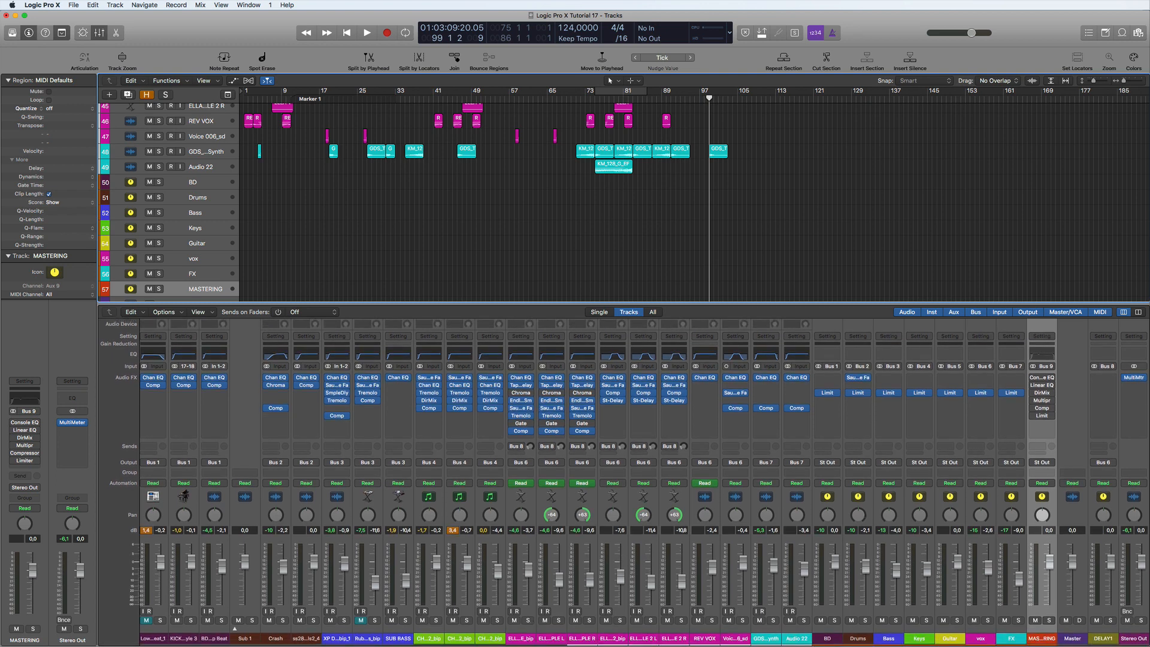
Remove the bypassed ChromaVerb and Noise Gate plug-ins from the first three ELLA VOX SAMPLE channels together.
left_click(515, 639)
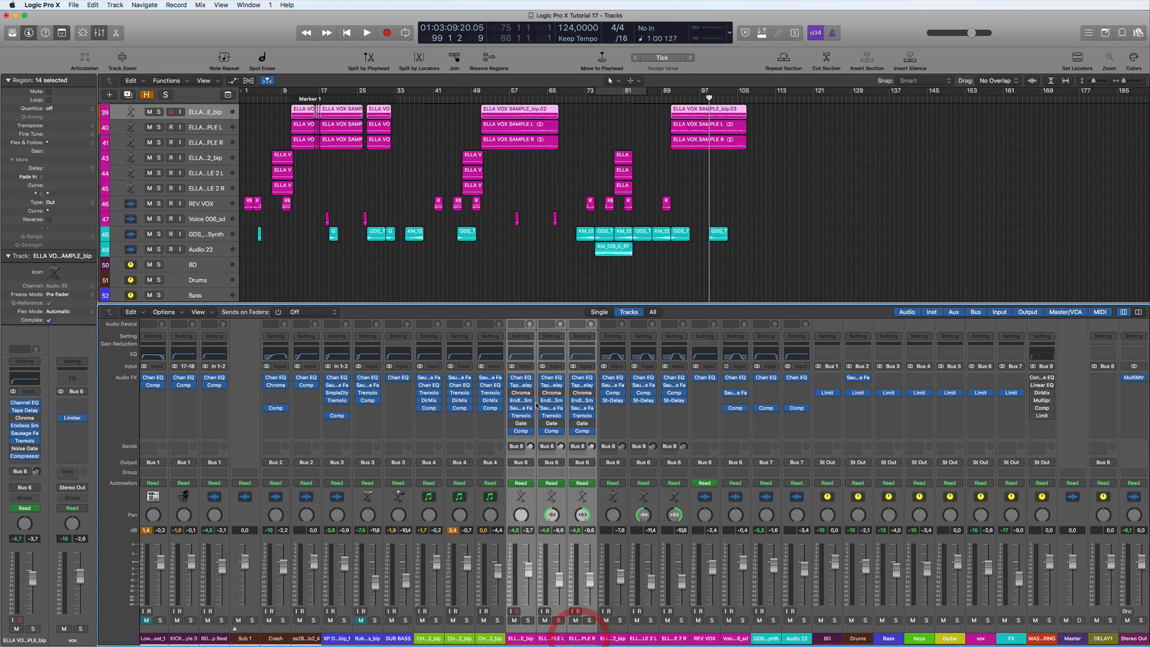
left_click(532, 397)
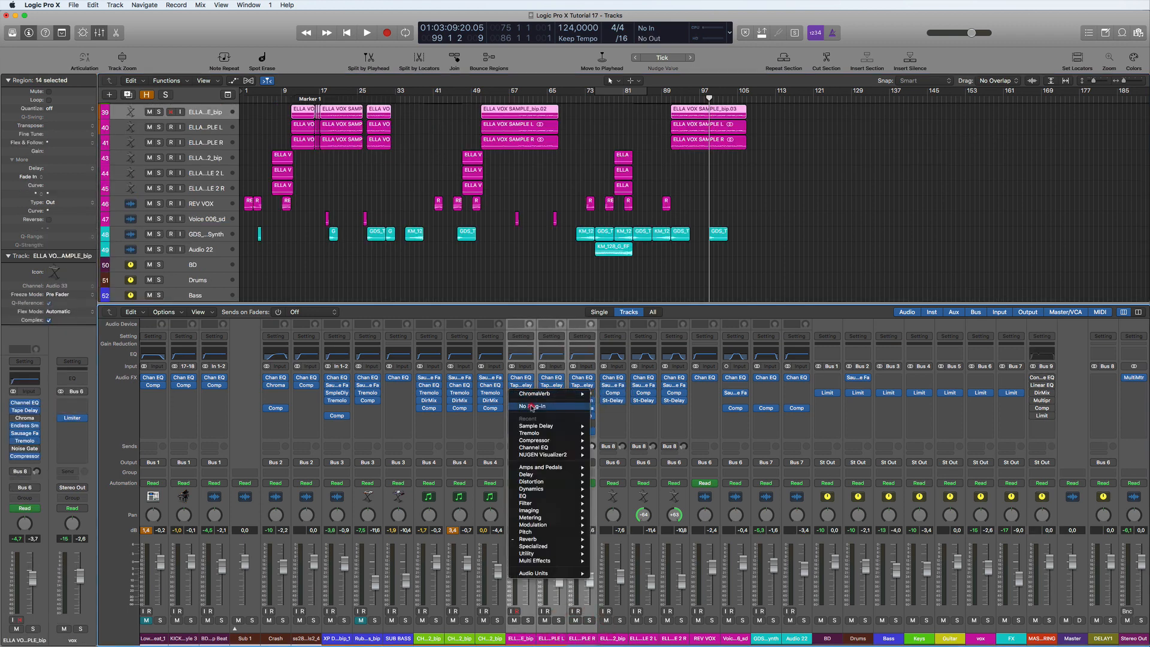
left_click(532, 404)
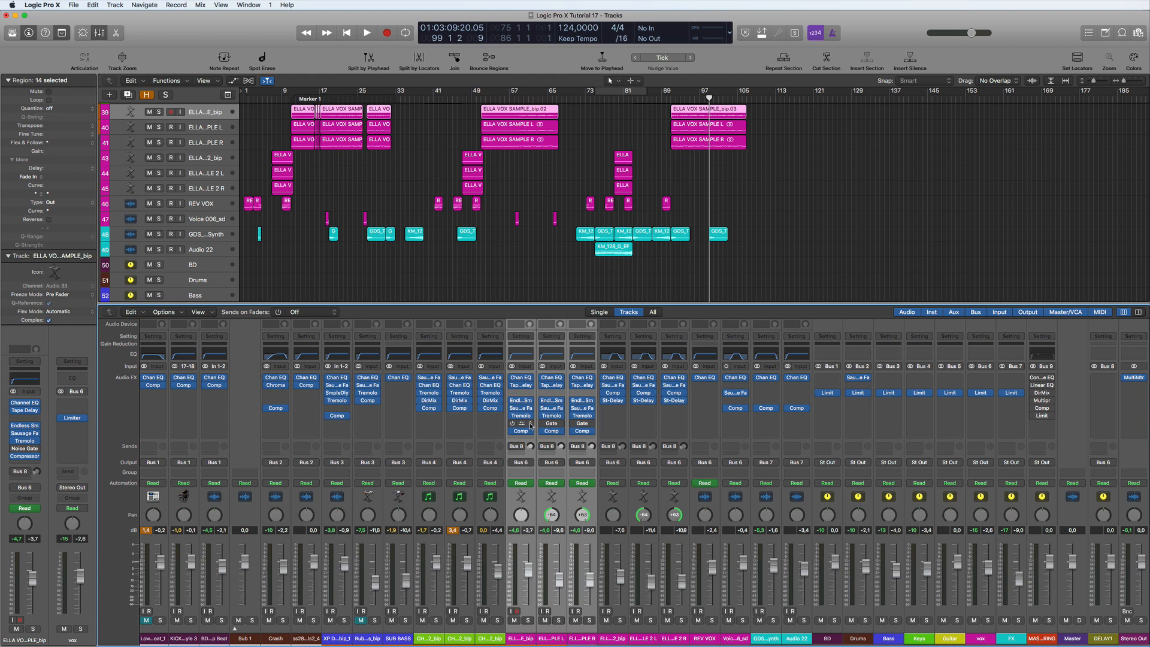
left_click(528, 424)
left_click(531, 437)
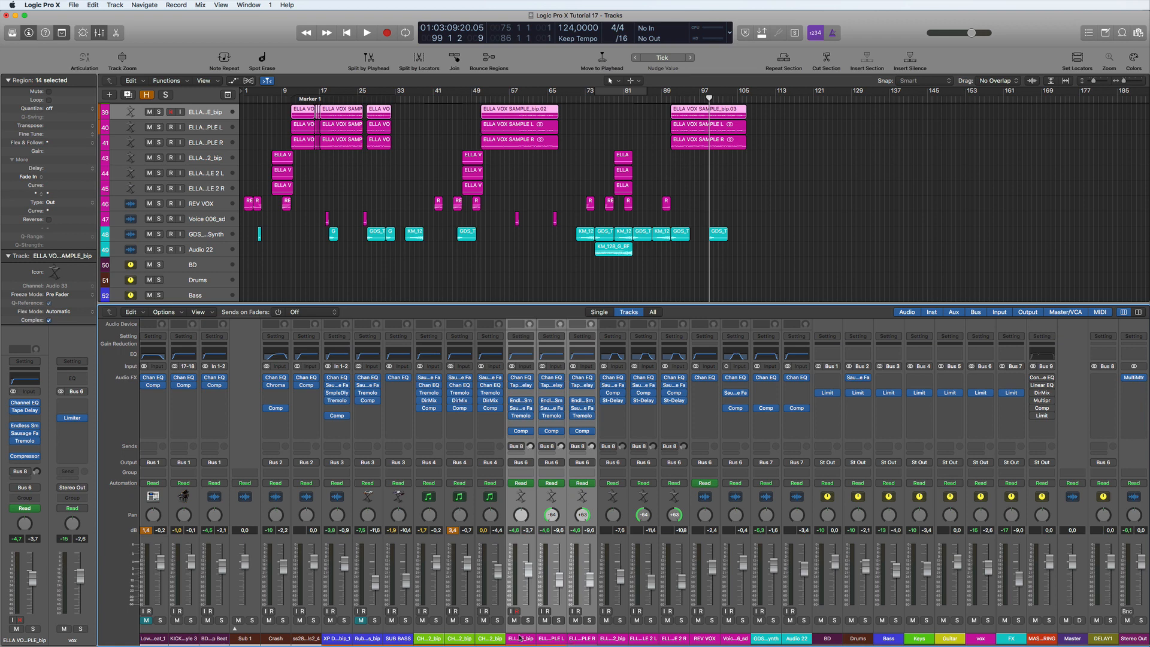
Extend the selection to all six ELLA VOX SAMPLE channels and remove their Bus 8 sends to DELAY1.
left_click_drag(520, 638, 639, 595)
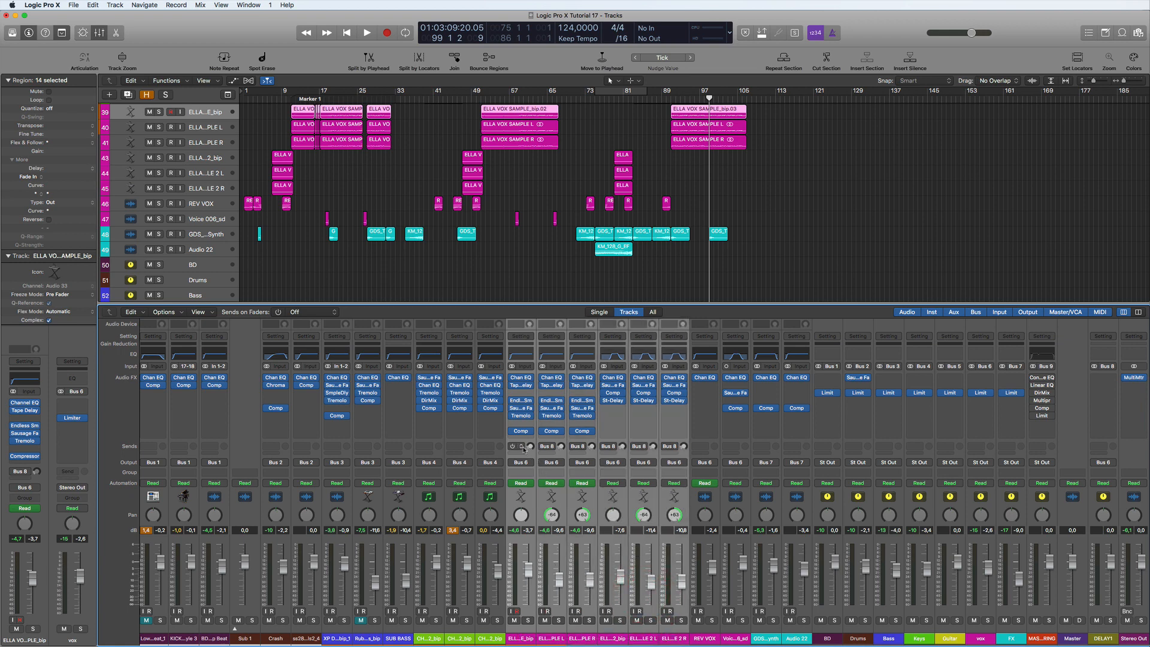
left_click(521, 447)
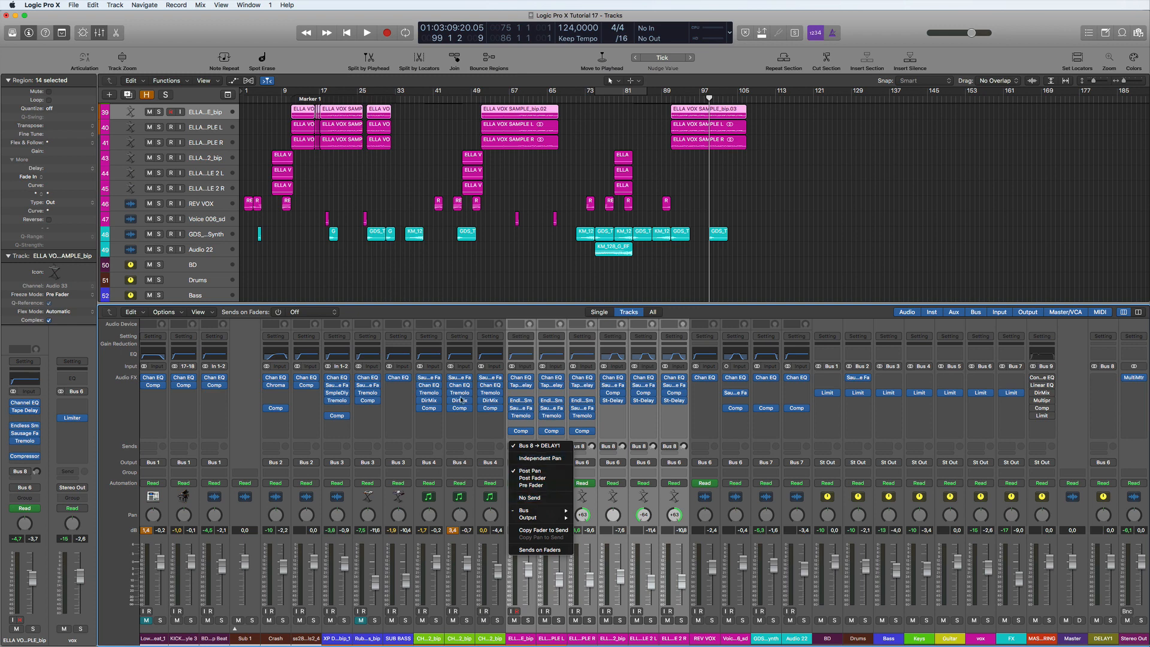
left_click(531, 499)
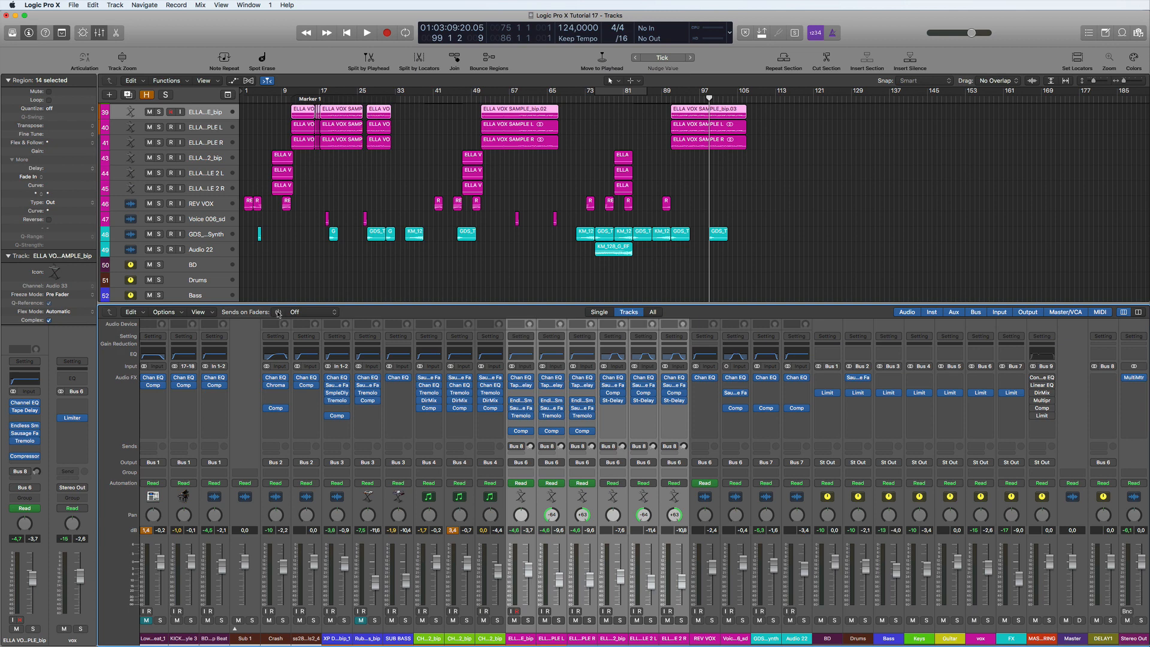
left_click(278, 312)
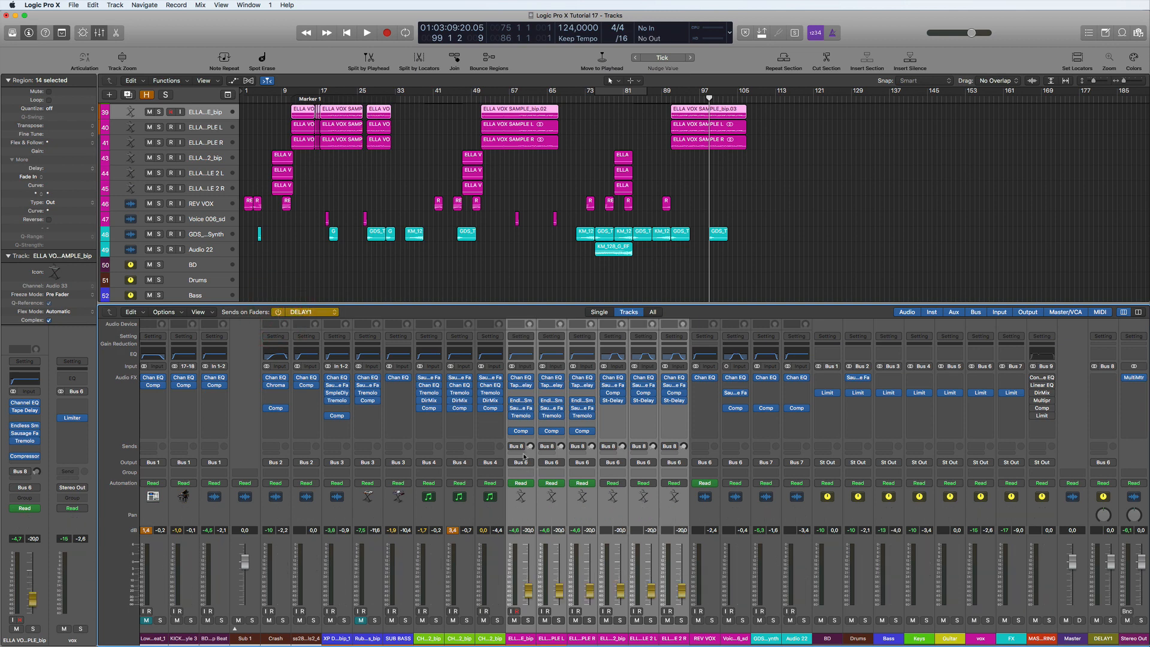
left_click(278, 313)
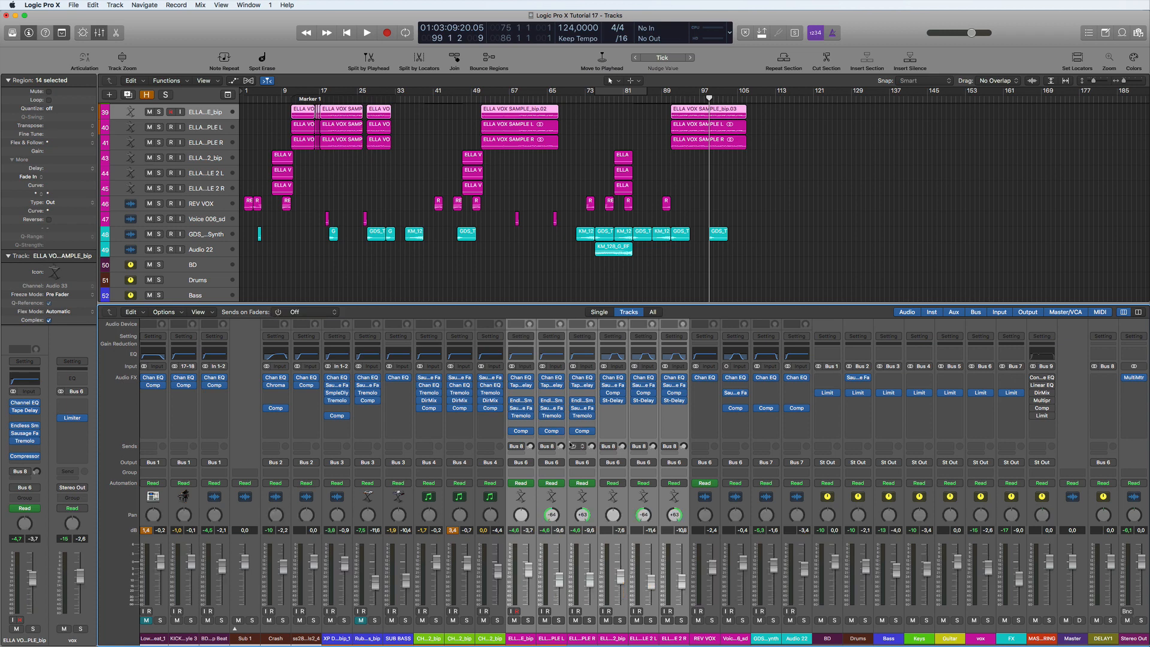
left_click(523, 448)
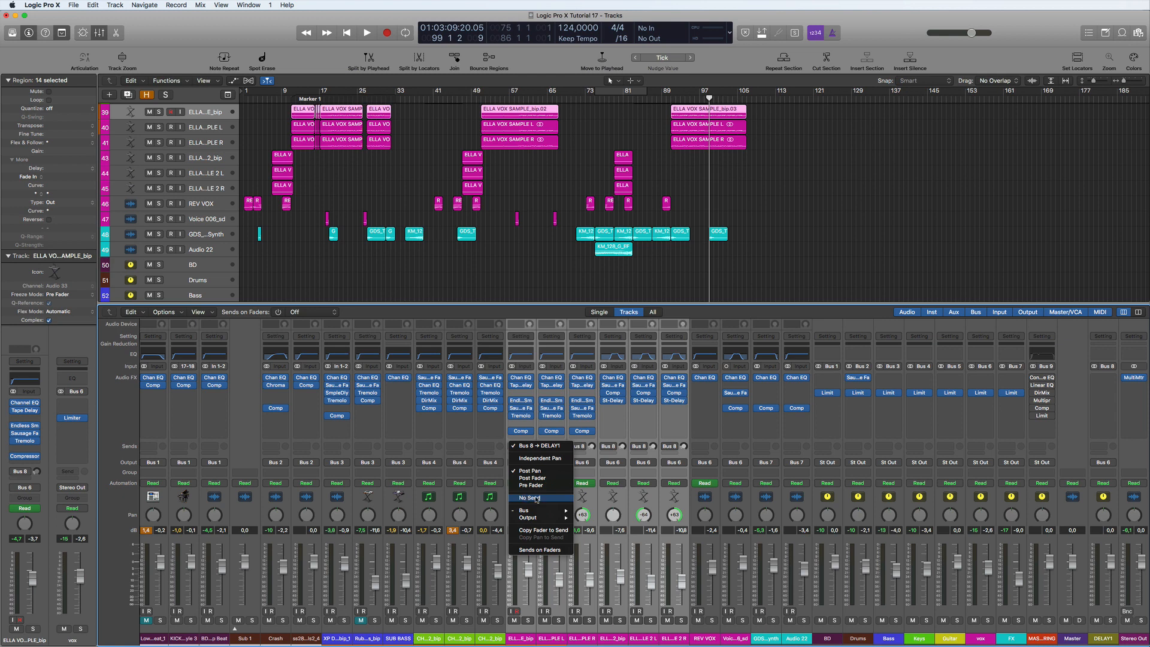
left_click(543, 498)
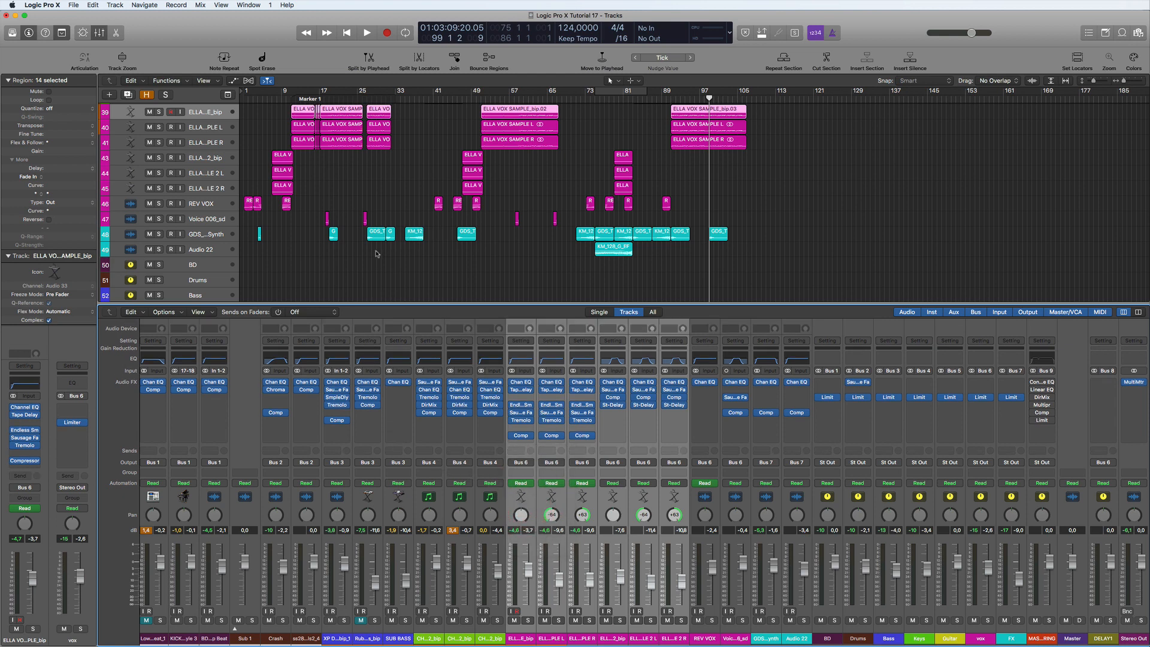
Remove the Compressor, Tremolo, Sausage Fattener and Channel EQ from the Rubbery Synth Bass track, and delete the track with its regions.
scroll(361, 243, "up", 10)
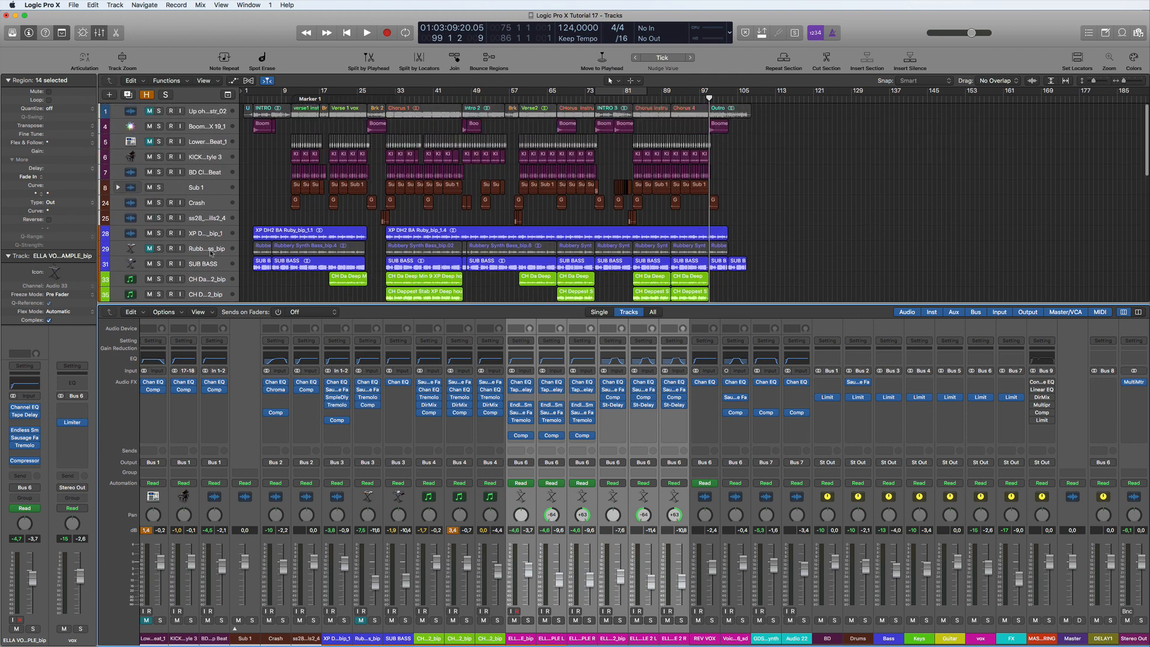
left_click(209, 250)
left_click(377, 408)
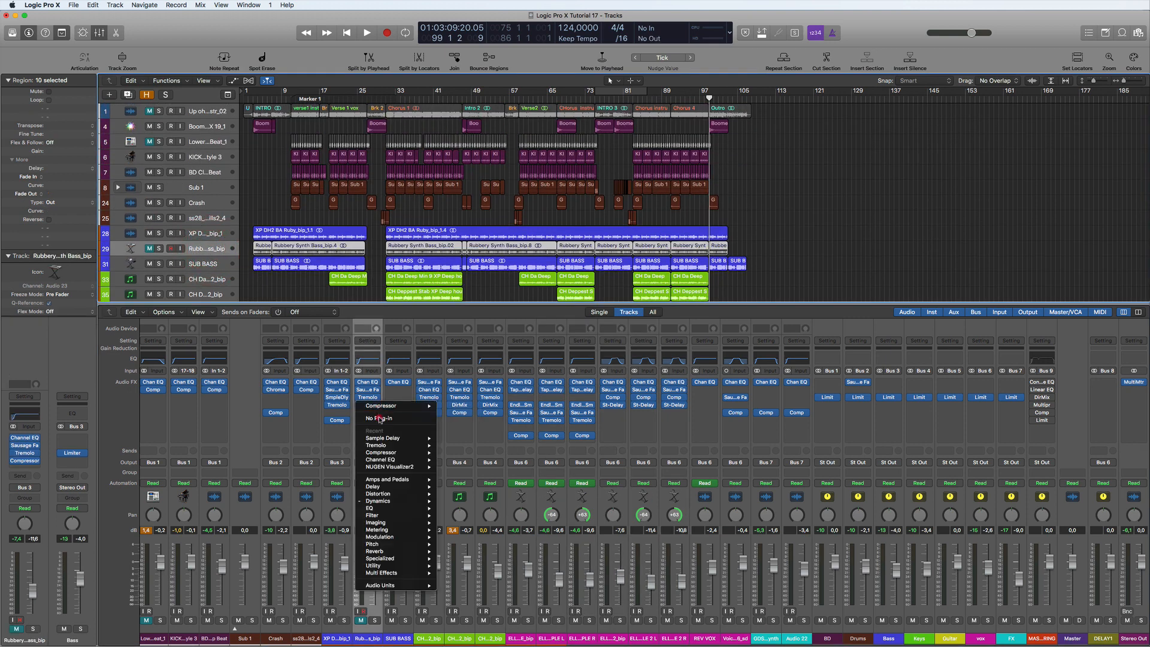
left_click(377, 404)
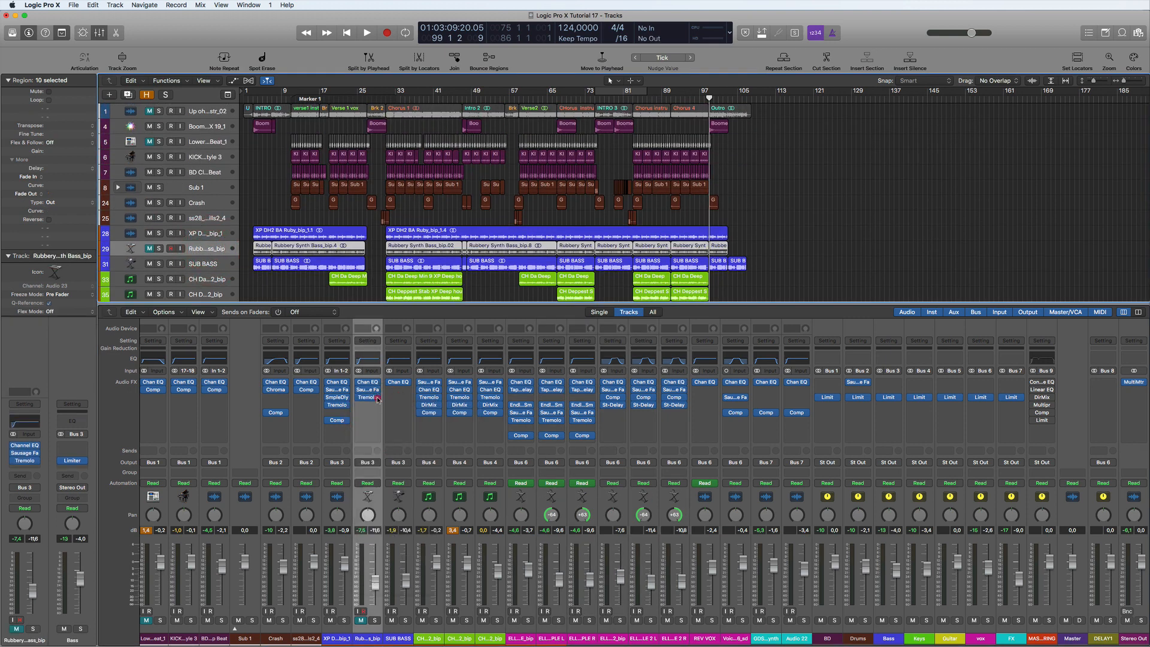
left_click(378, 400)
left_click(378, 411)
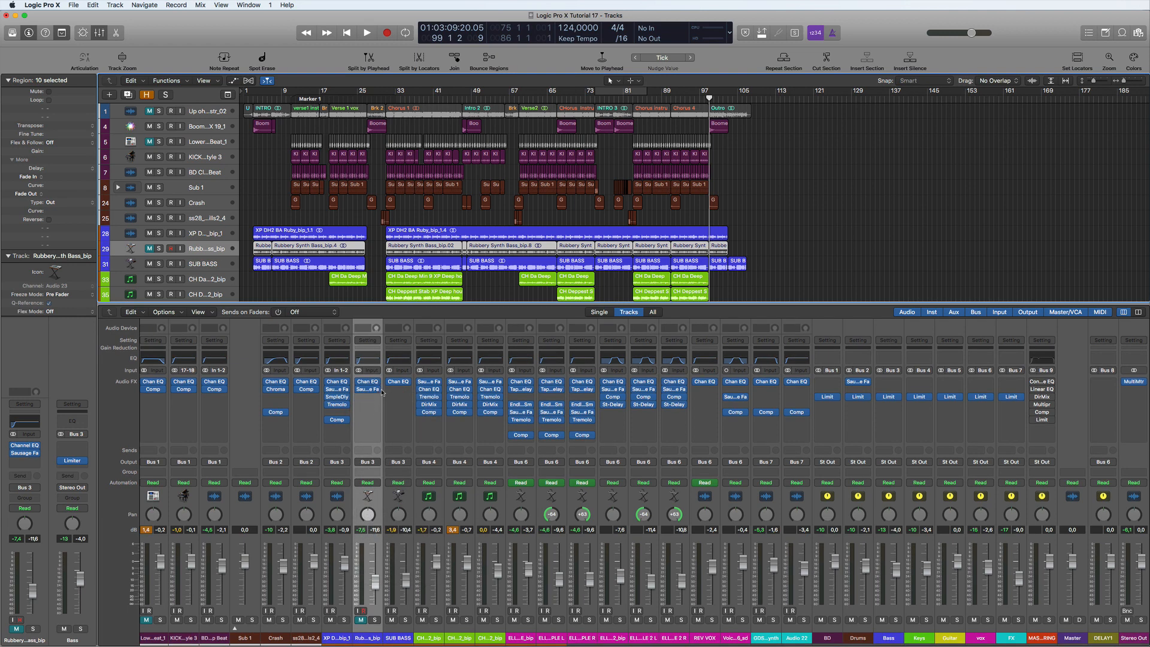
left_click(378, 390)
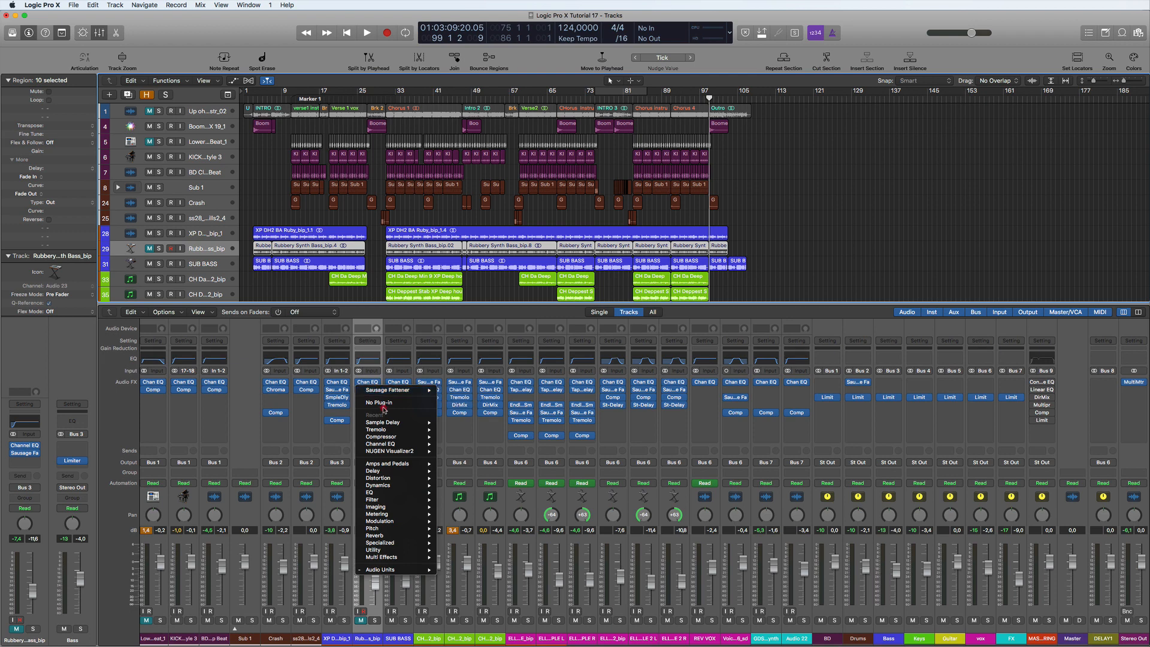
left_click(379, 400)
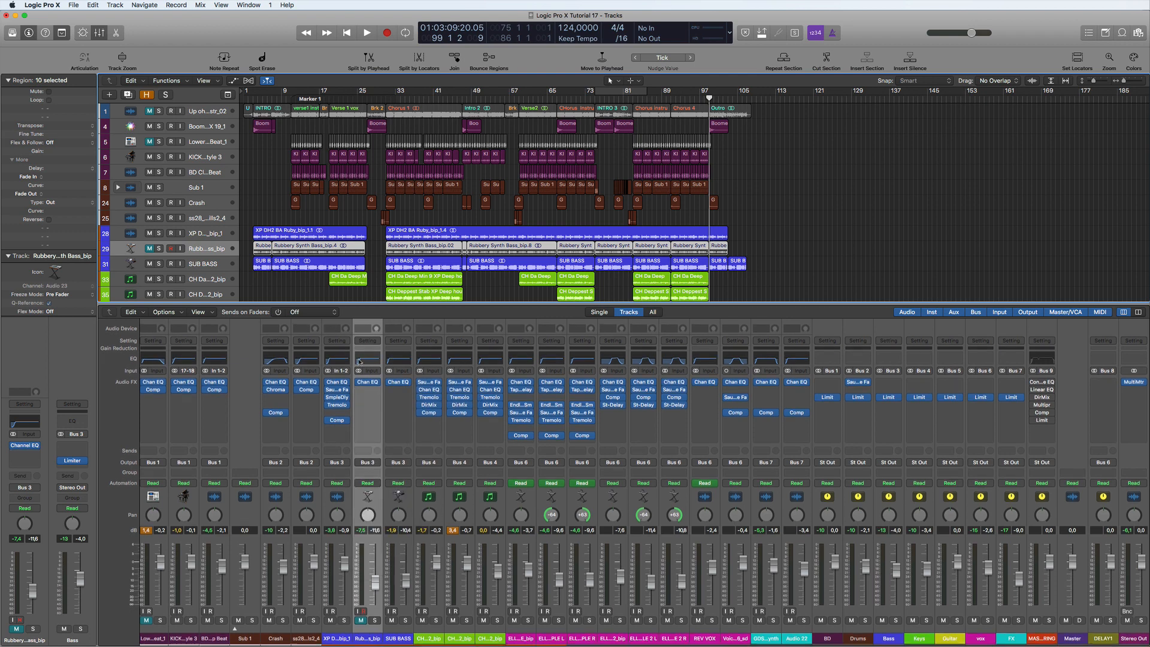
left_click(378, 383)
left_click(381, 395)
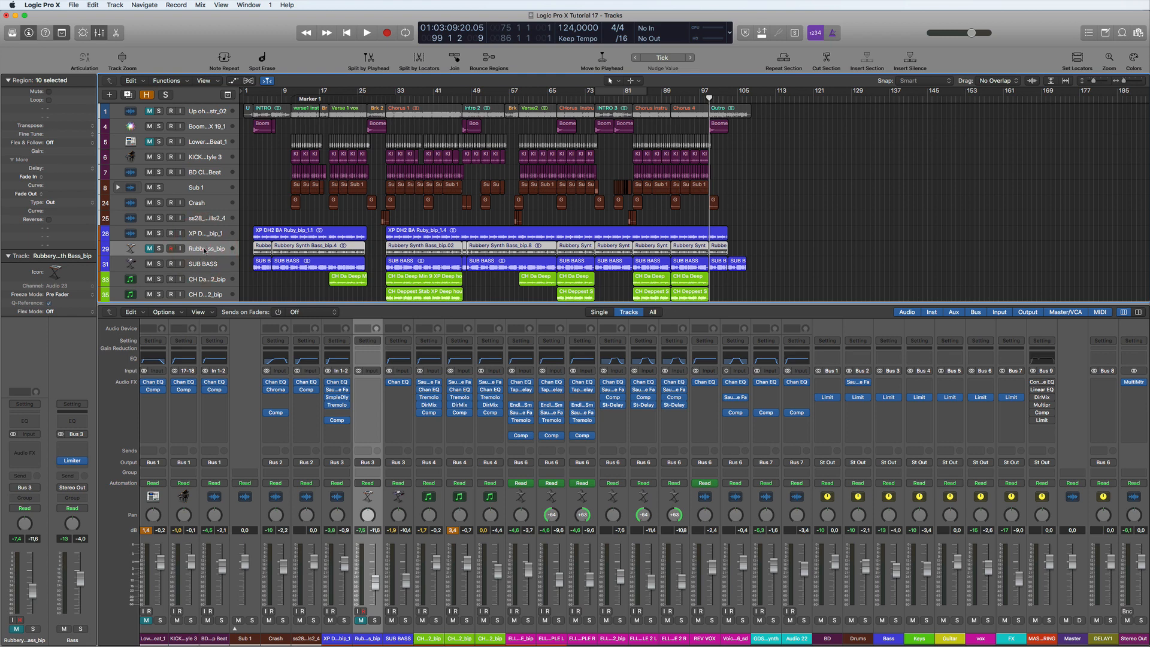
key("Delete")
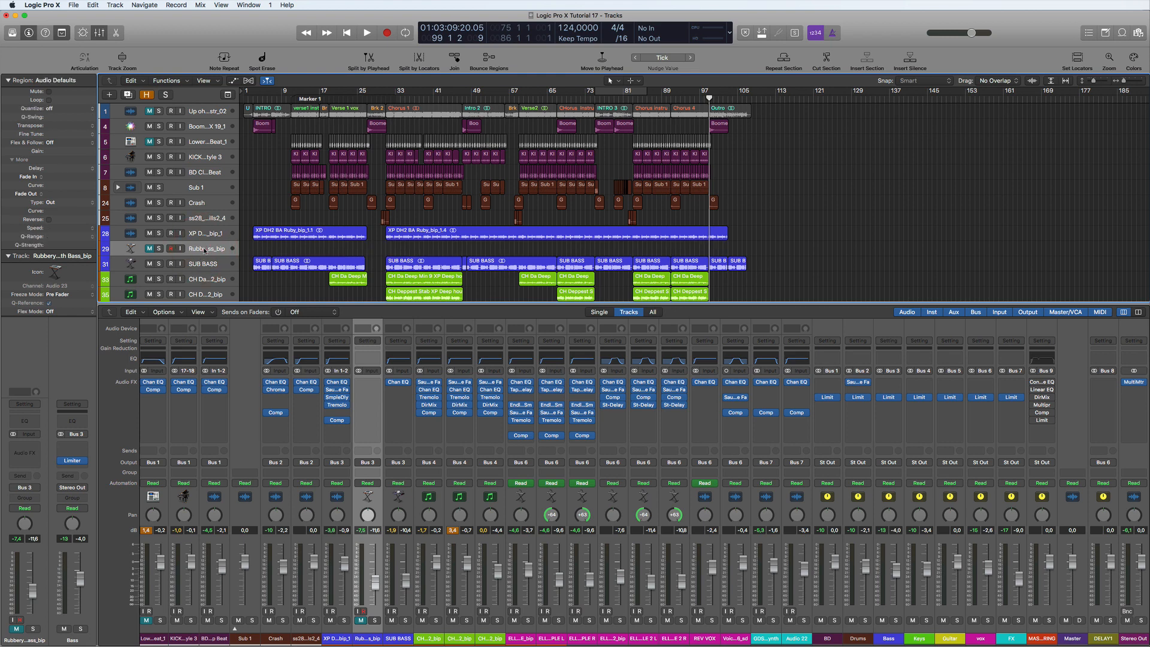
key("super+BackSpace")
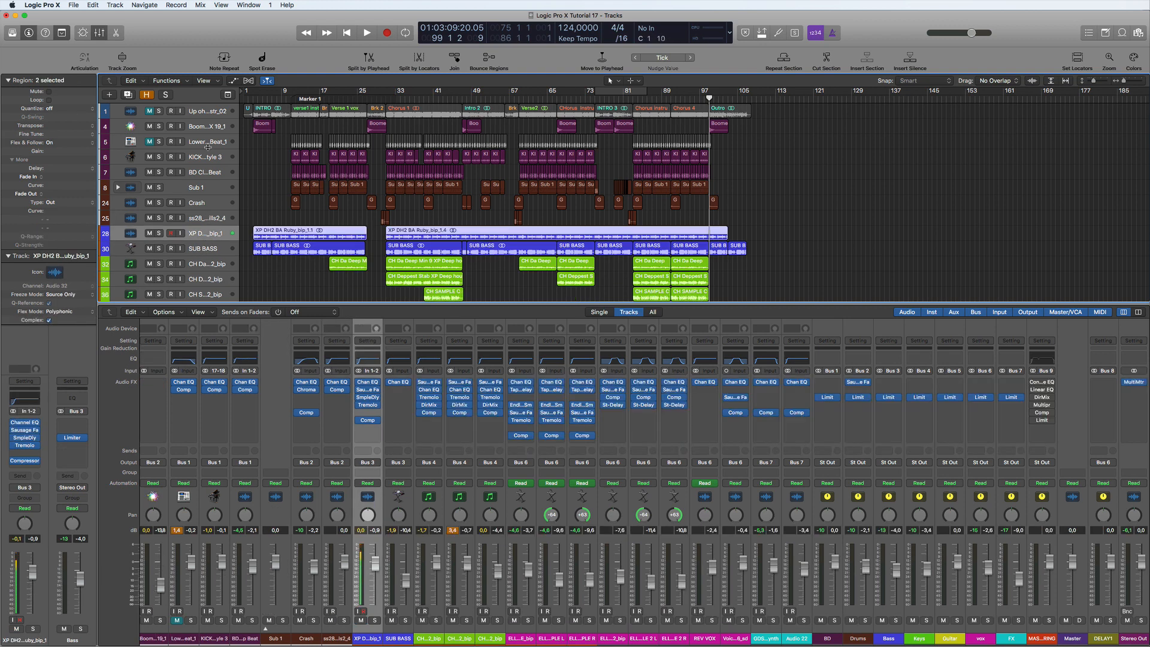
Remove the Compressor and Channel EQ from the muted Lower Bump Beat_1 track, and delete the track with its regions.
left_click(192, 143)
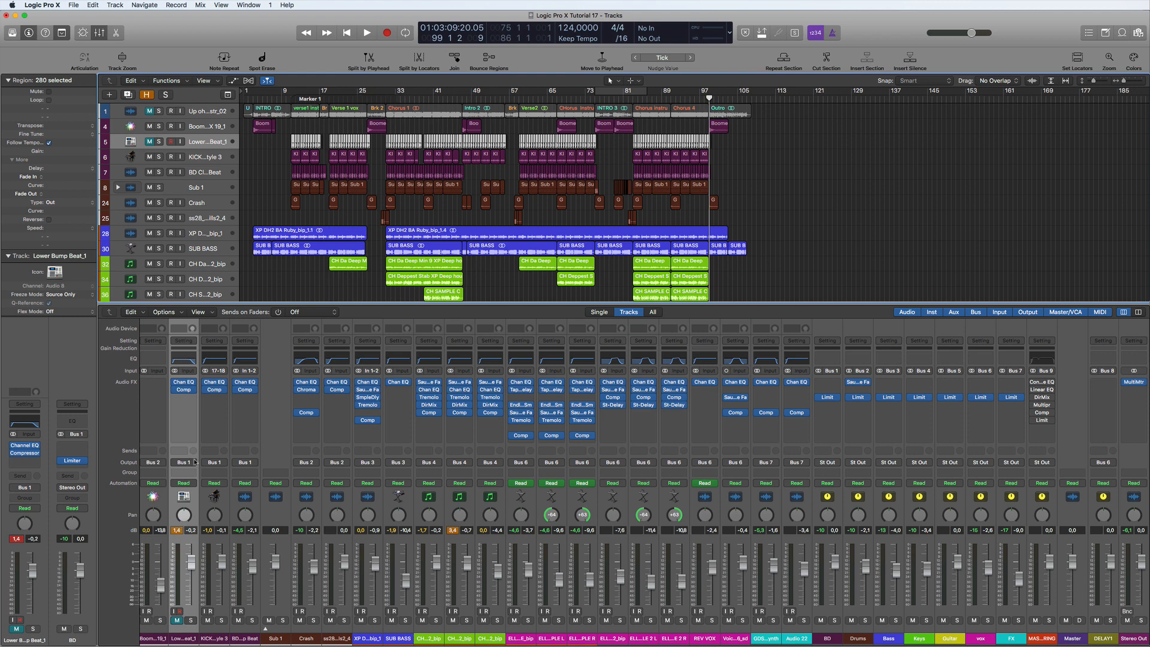
left_click(194, 390)
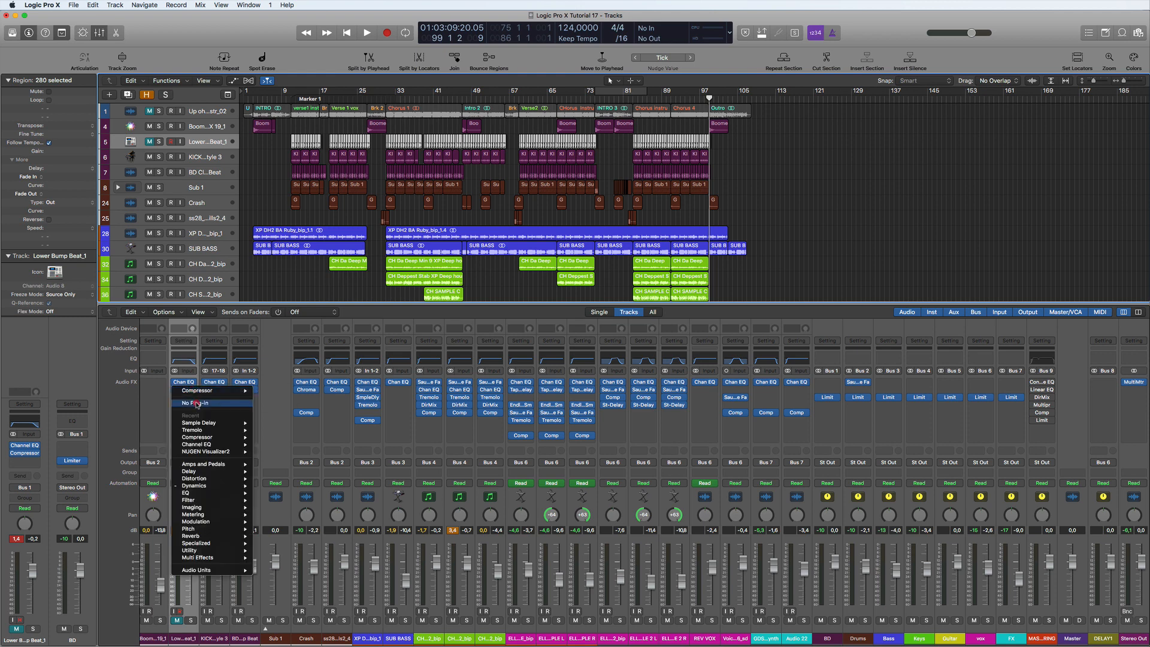
left_click(196, 404)
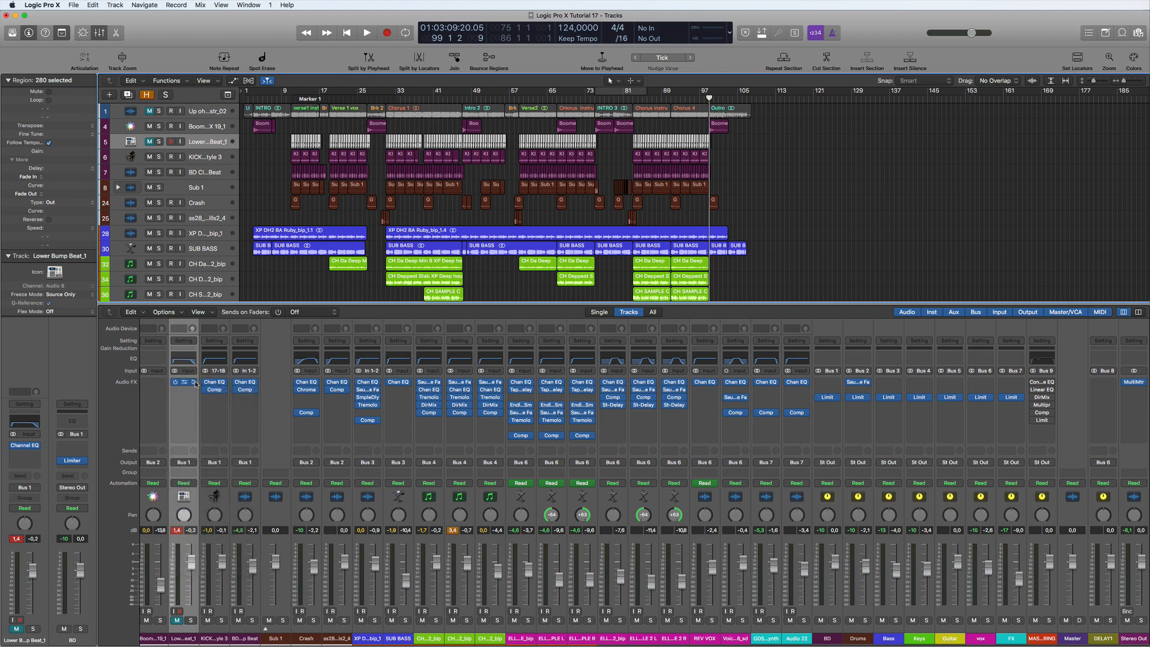
left_click(195, 383)
left_click(195, 394)
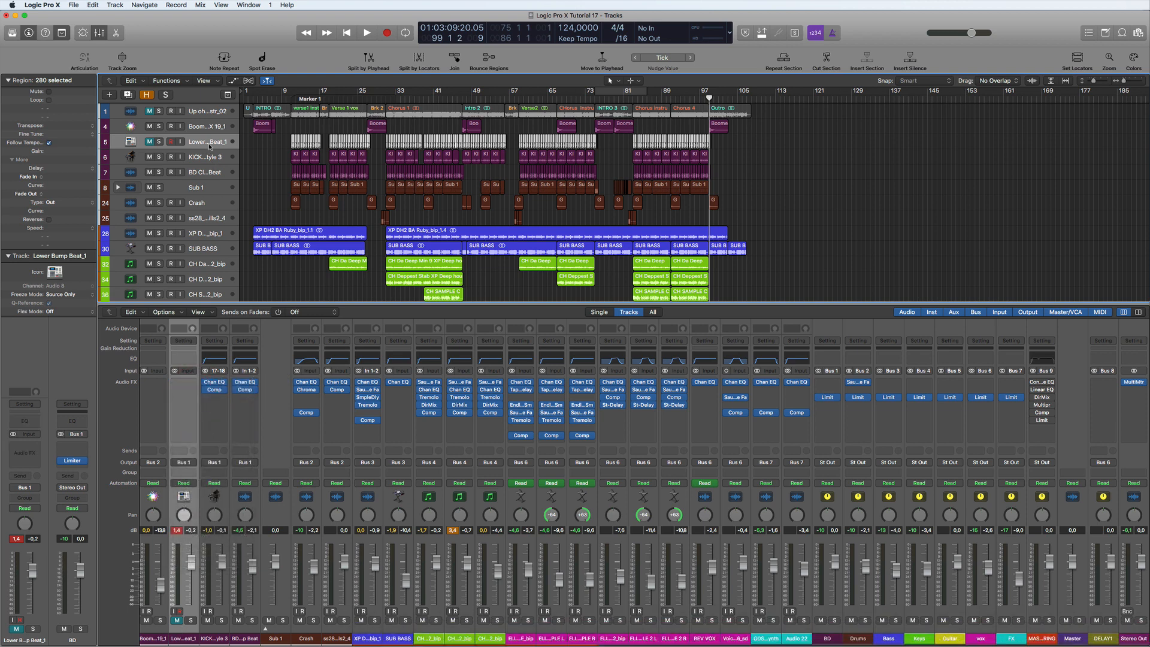
key("Delete")
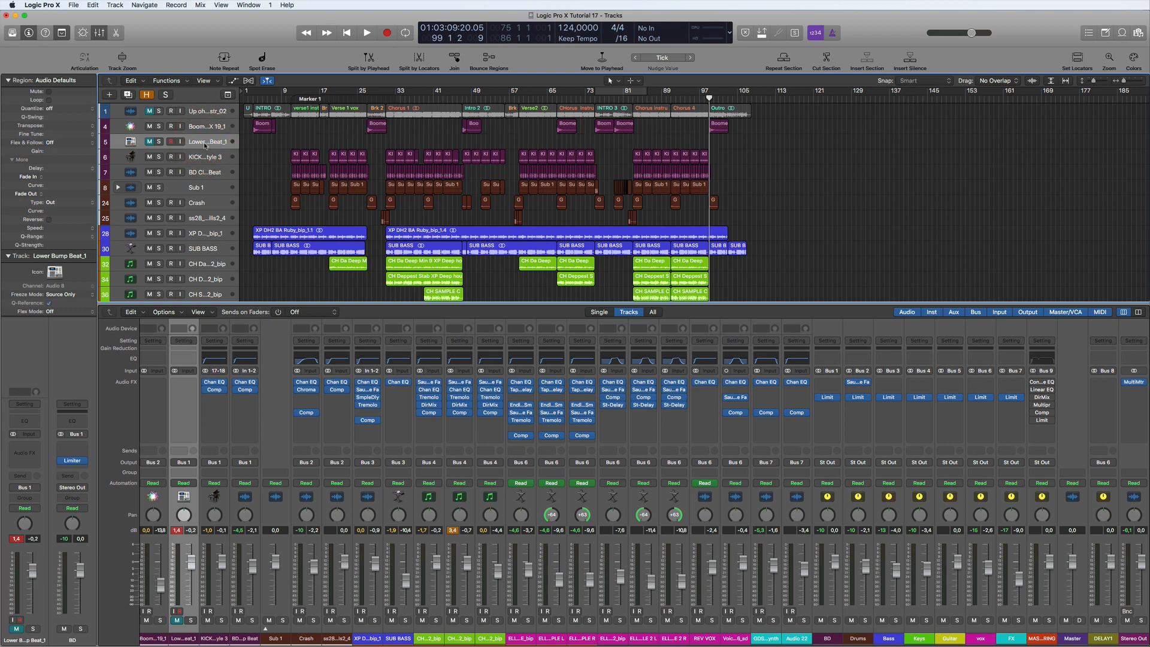
key("super+BackSpace")
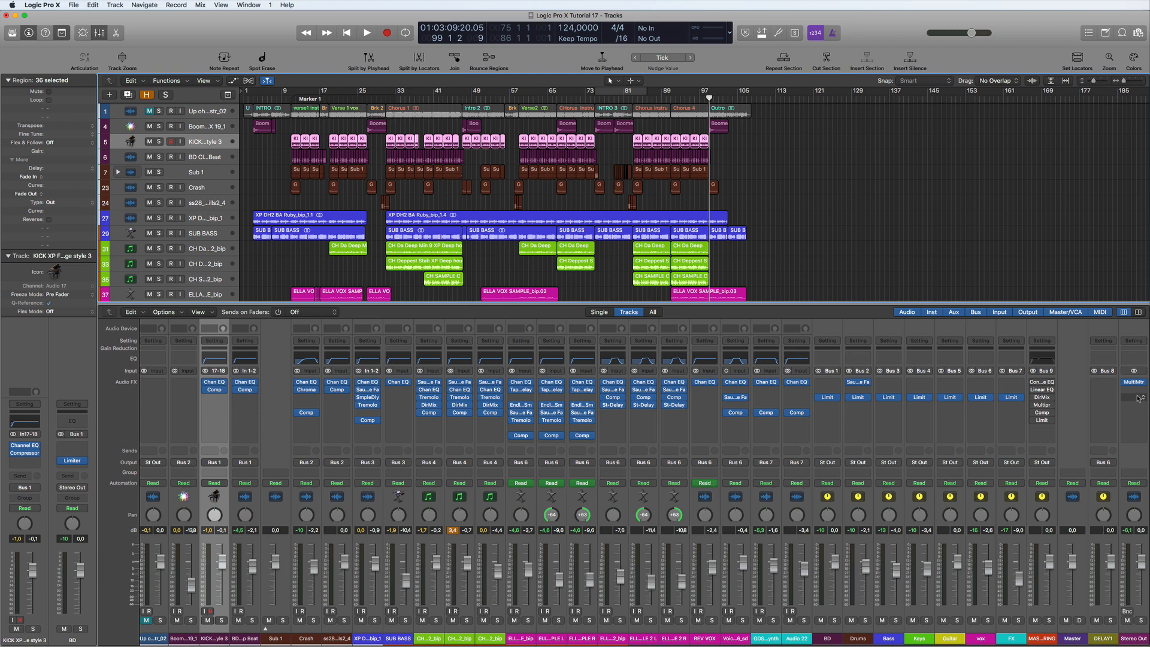
scroll(268, 170, "down", 3)
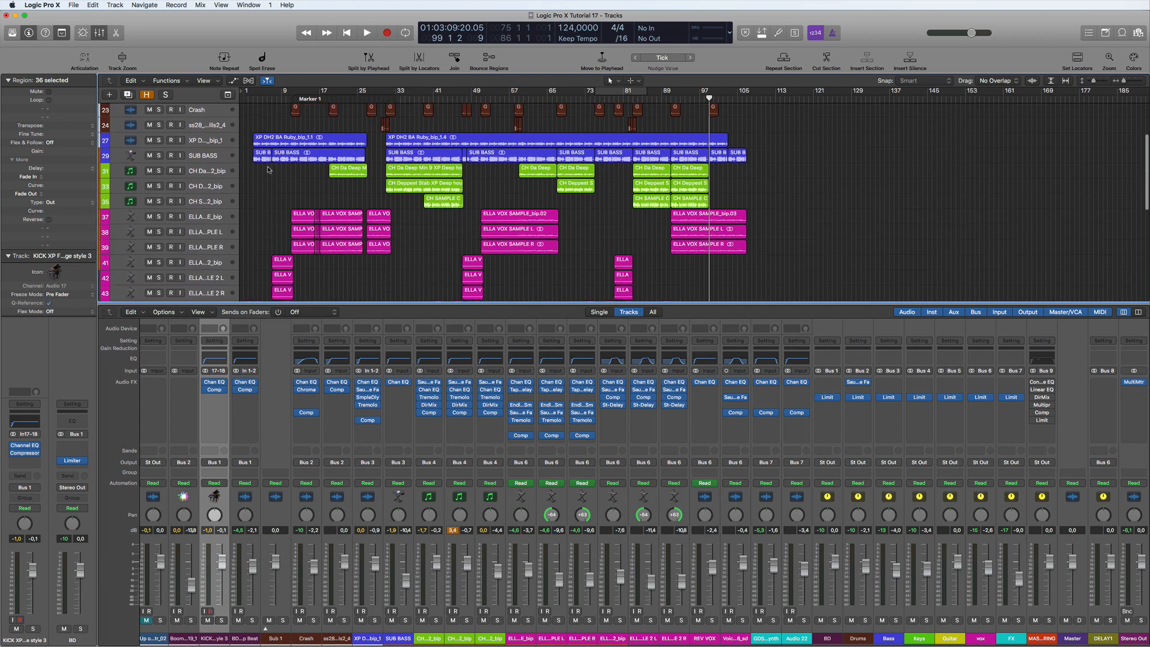
Open the Sample Delay on the XP DH2 BA Ruby_bip_1 channel and place its window clear of the arrangement's regions.
scroll(268, 170, "up", 3)
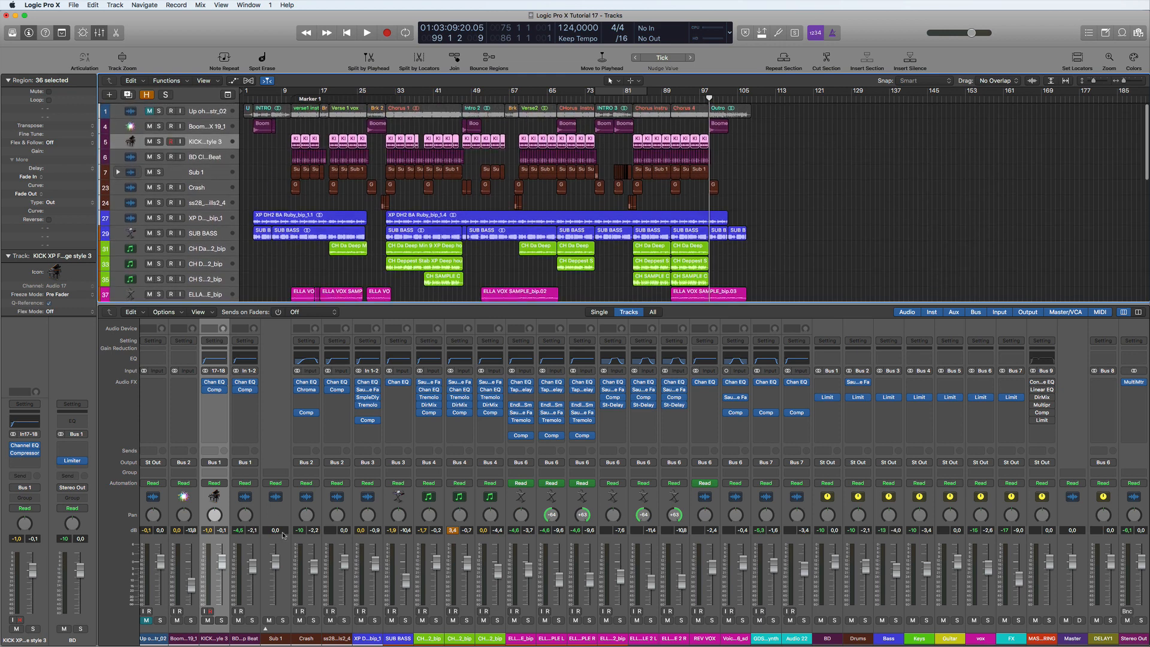
left_click(368, 398)
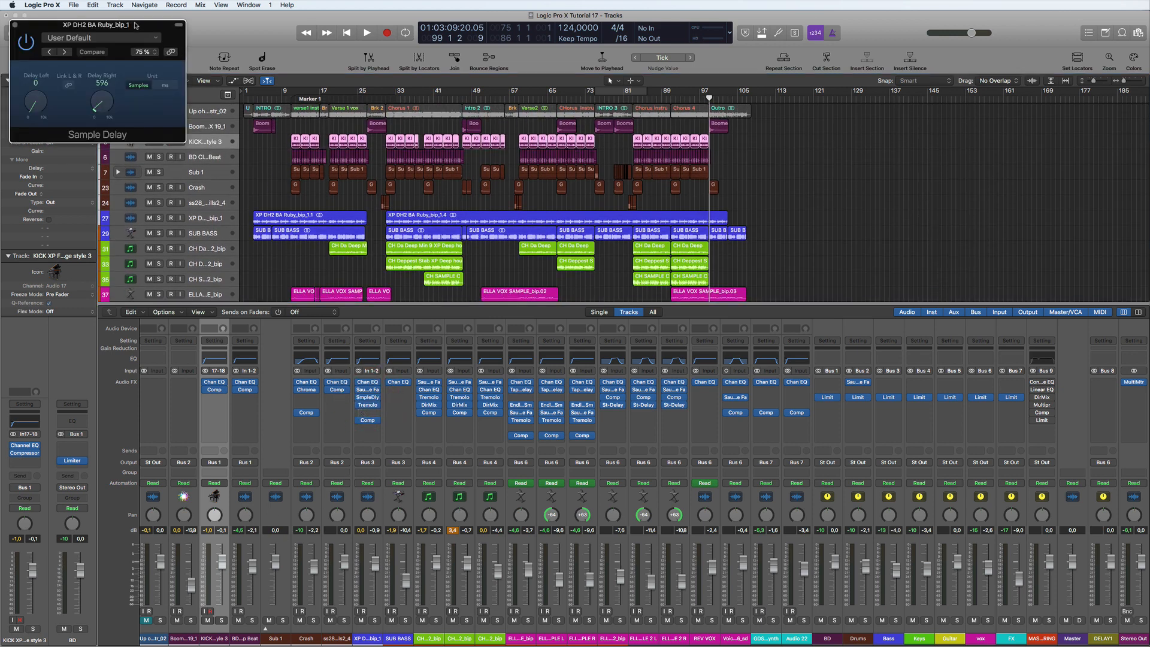
left_click_drag(135, 25, 924, 148)
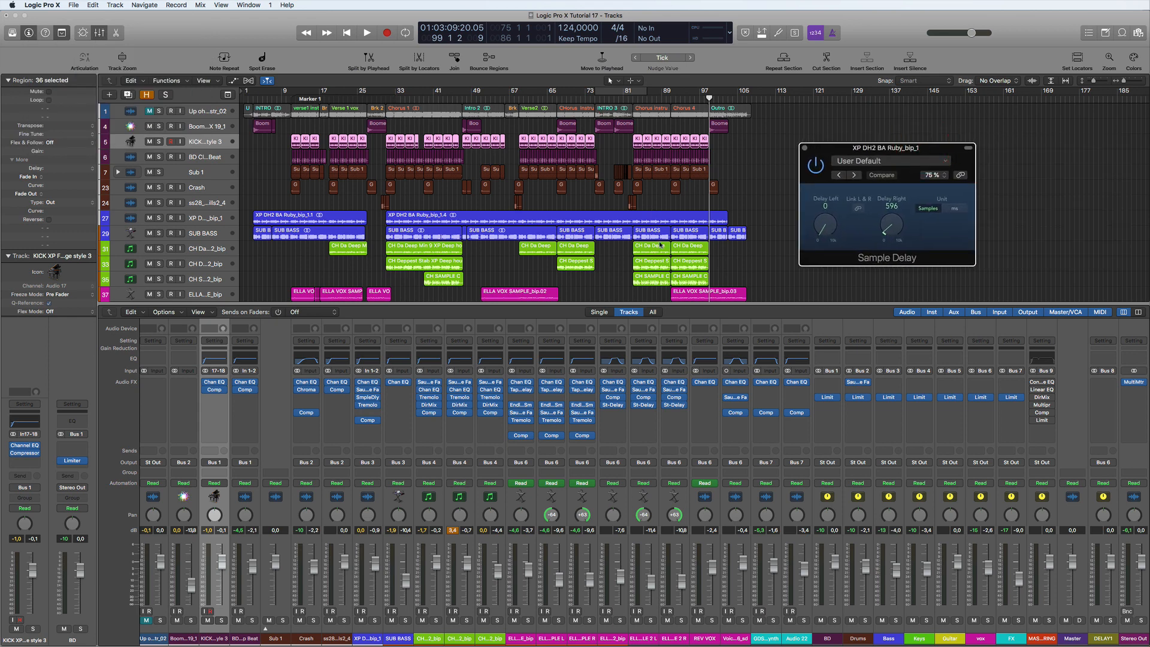
scroll(727, 190, "down", 6)
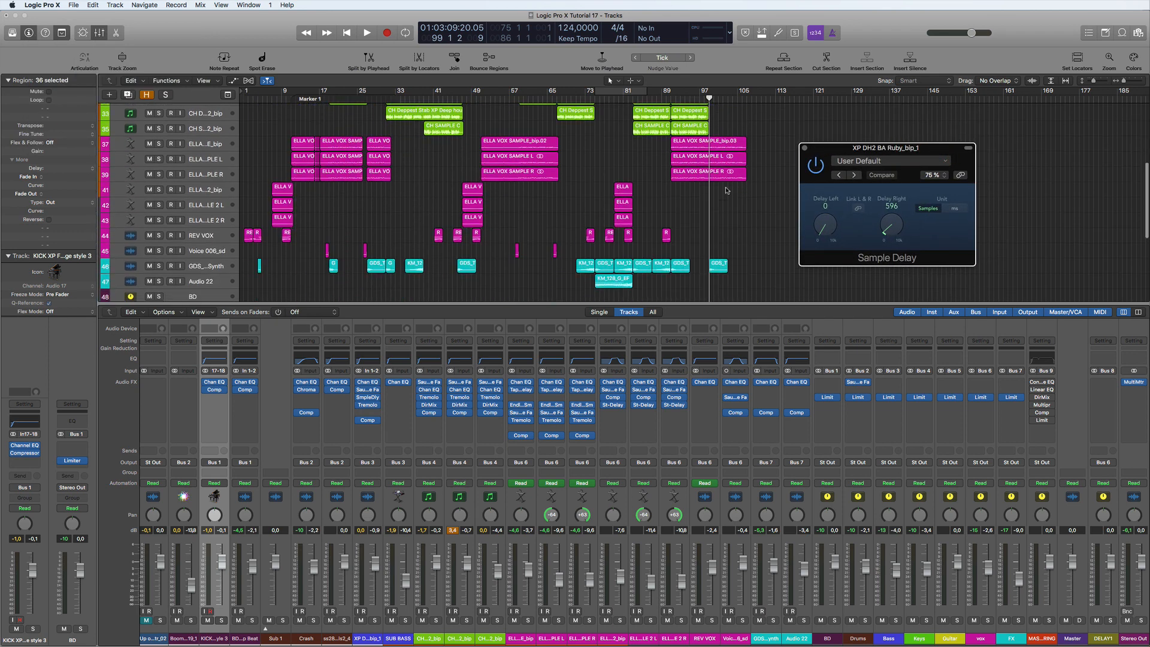
scroll(726, 191, "up", 1)
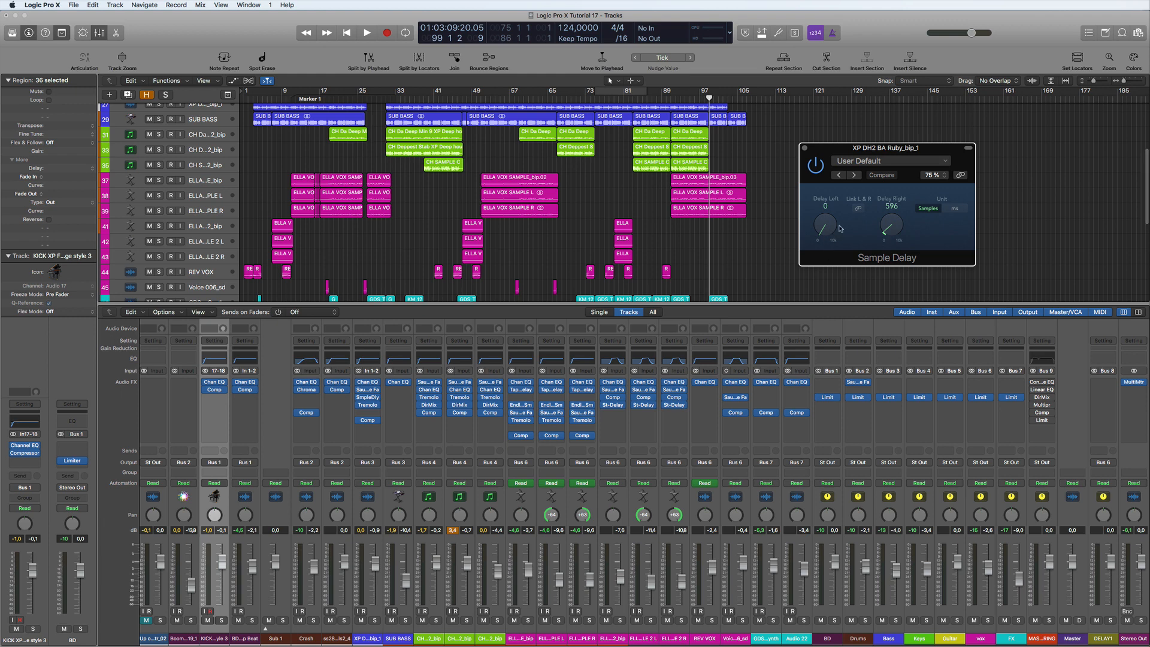
left_click_drag(939, 151, 928, 151)
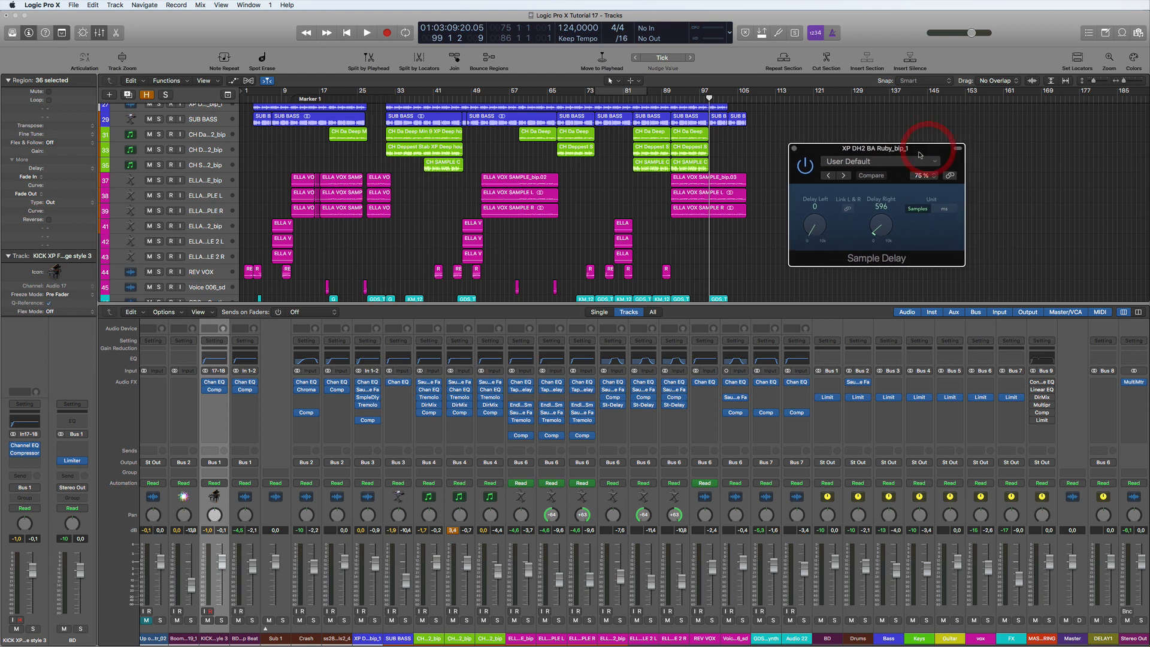
scroll(215, 141, "up", 1)
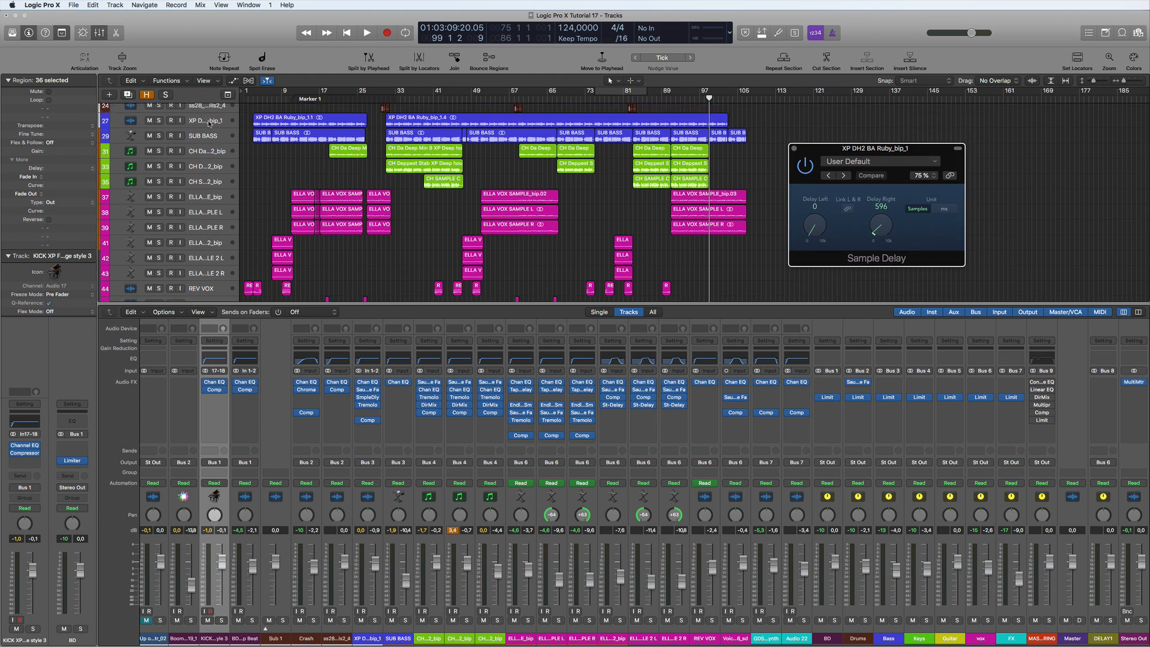
Solo the XP DH2 BA Ruby_bip_1 track, play it with cycle mode on, and compare the Sample Delay bypassed and active.
left_click(209, 123)
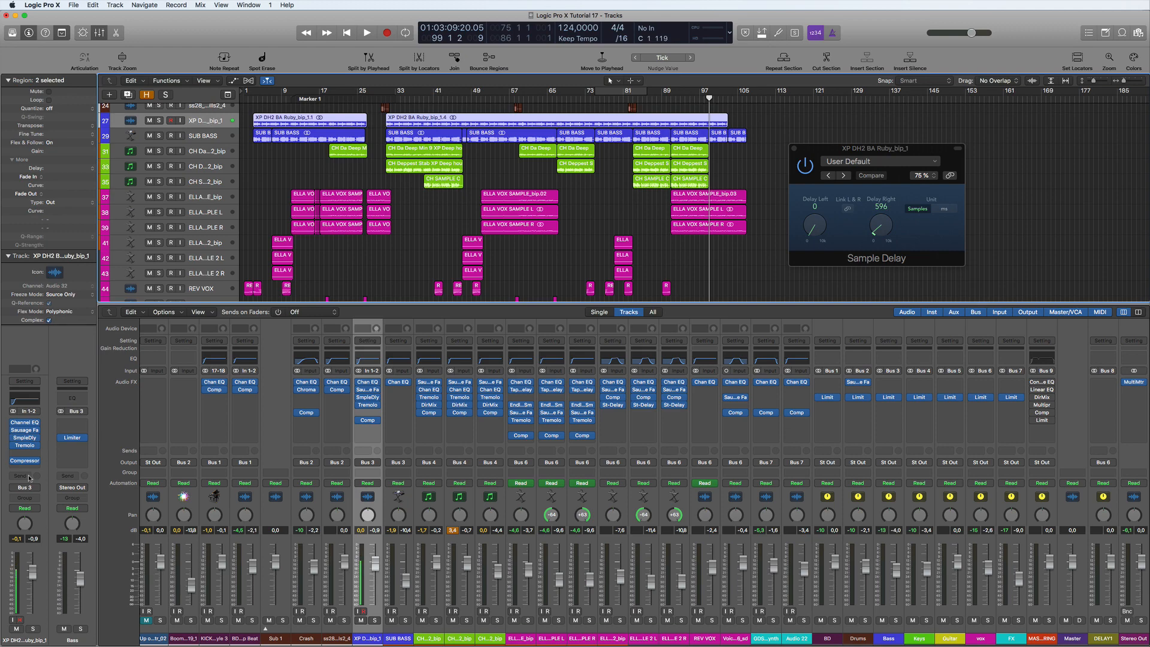
left_click(375, 621)
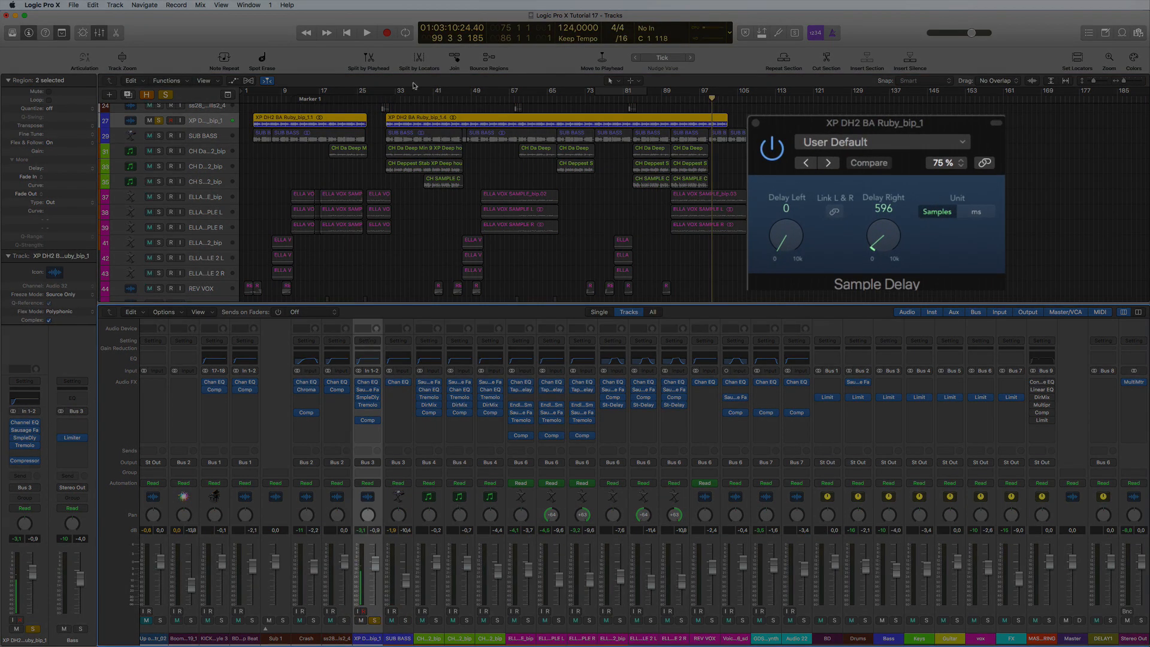
key("c")
key("space")
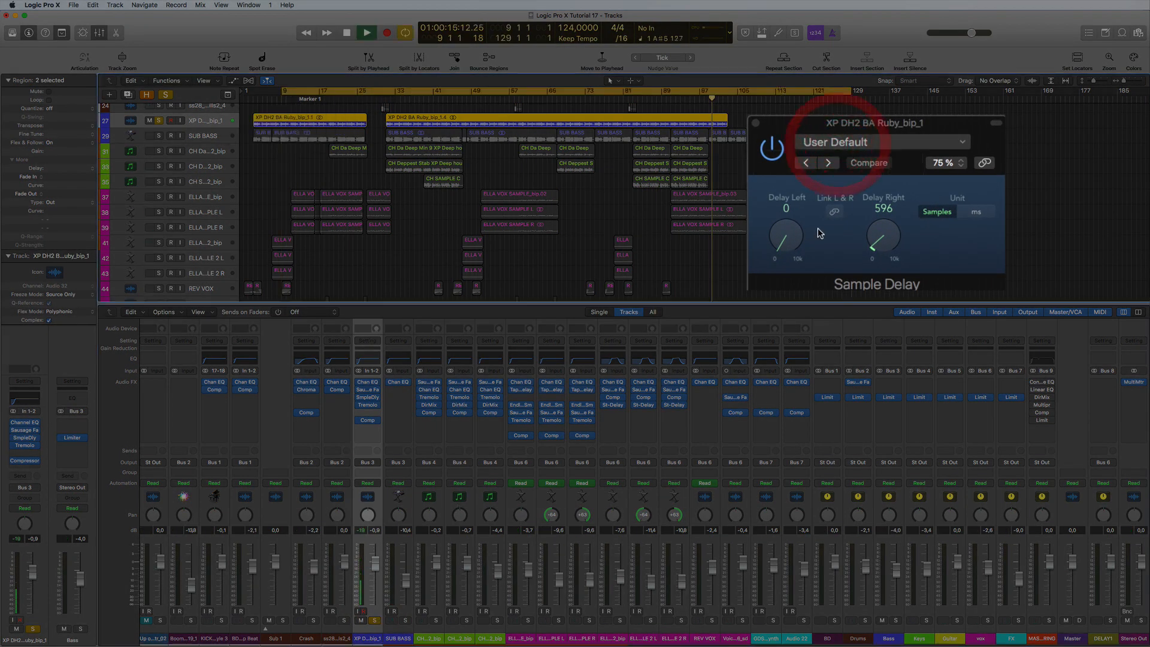
left_click(778, 152)
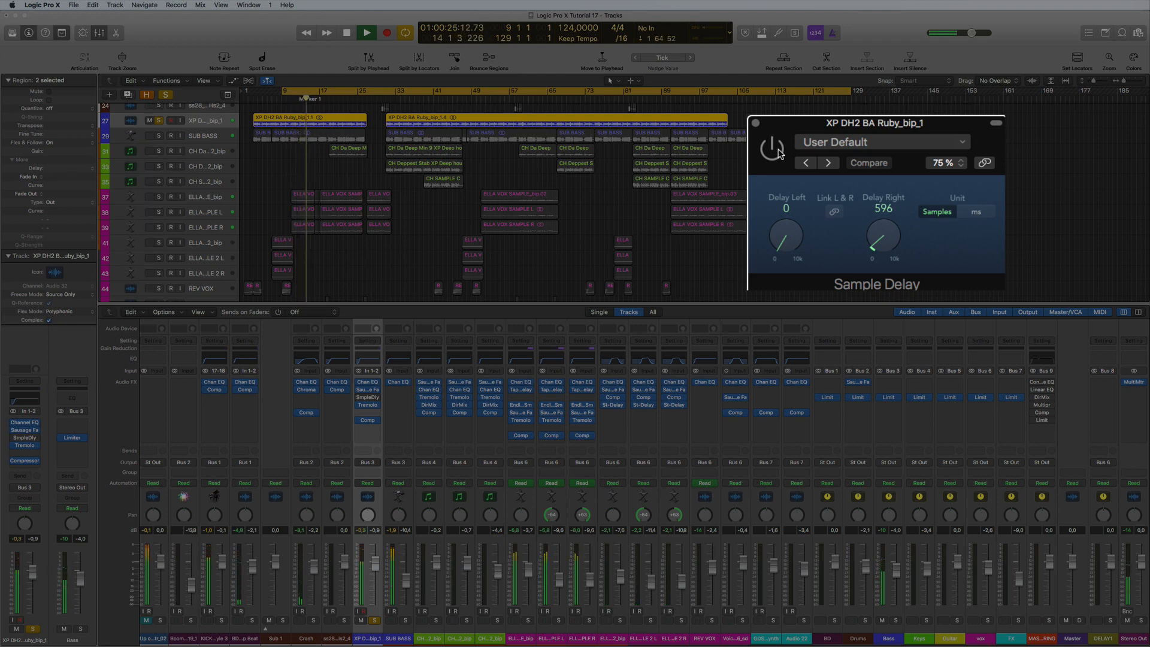
left_click(772, 149)
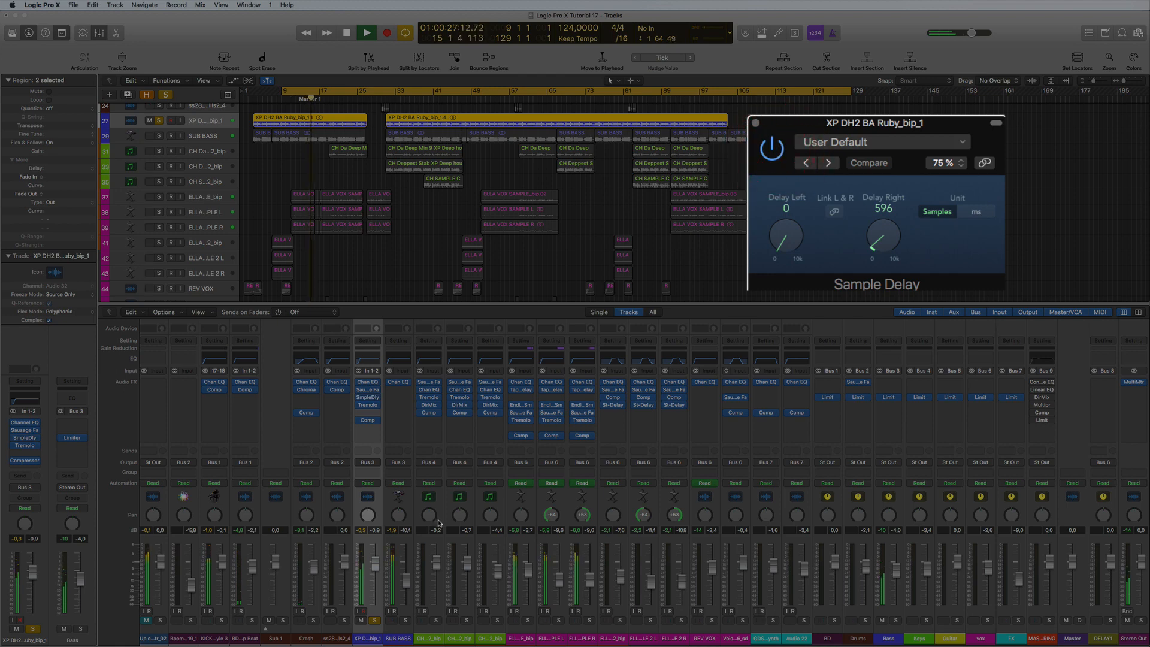
Unsolo the XP DH2 BA Ruby_bip_1 track, close its Sample Delay and stop playback.
left_click(373, 621)
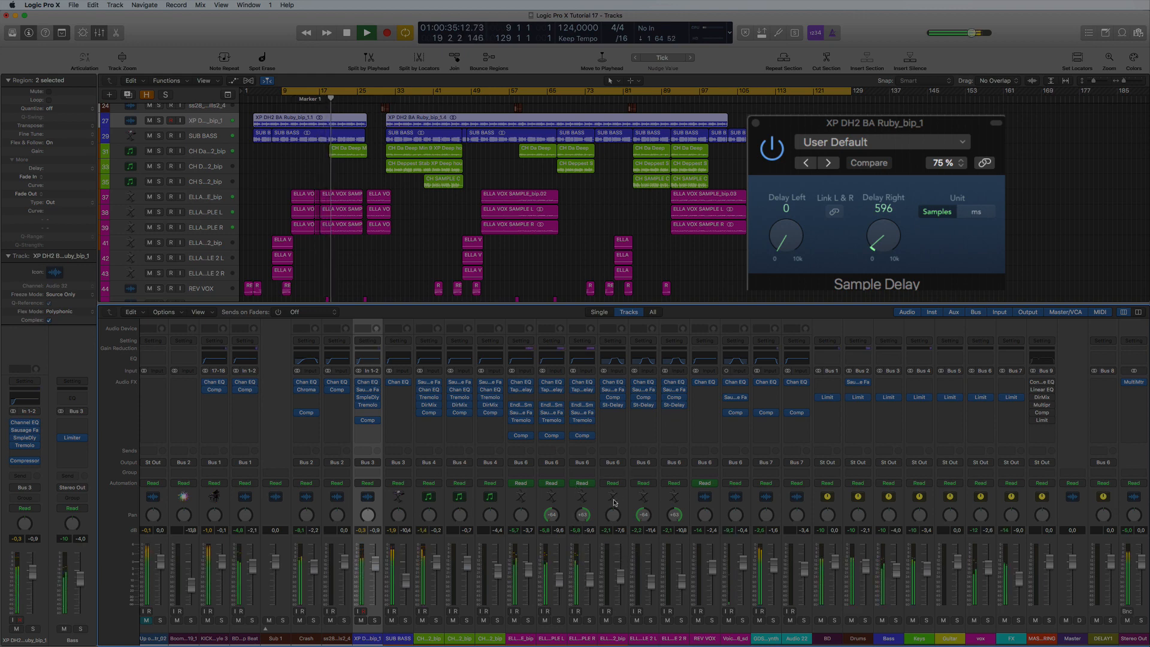
left_click(756, 123)
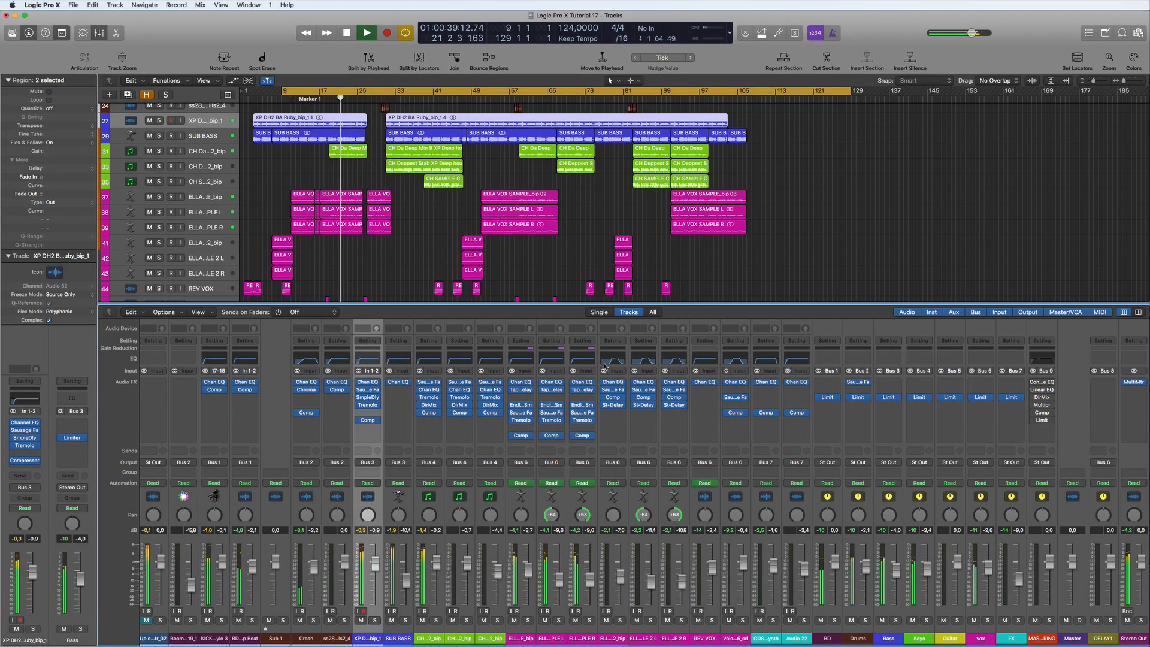
key("space")
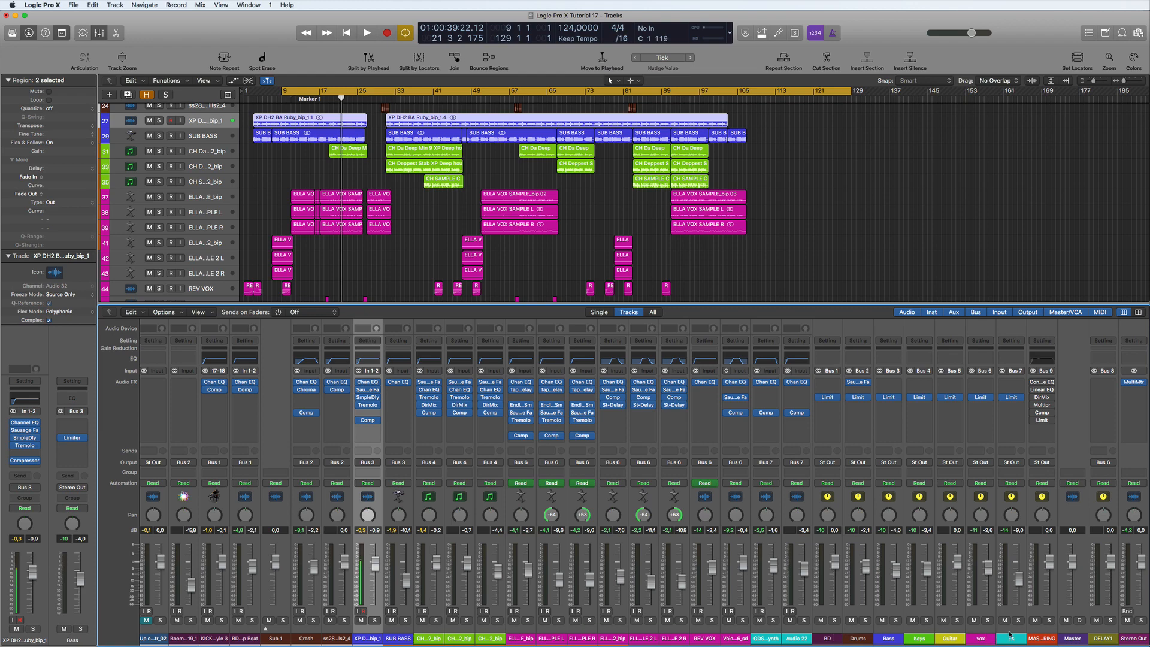
Open the Limiter on the BD bus and listen to the KICK XP FH SQ Garage style 3 track soloed.
left_click(826, 397)
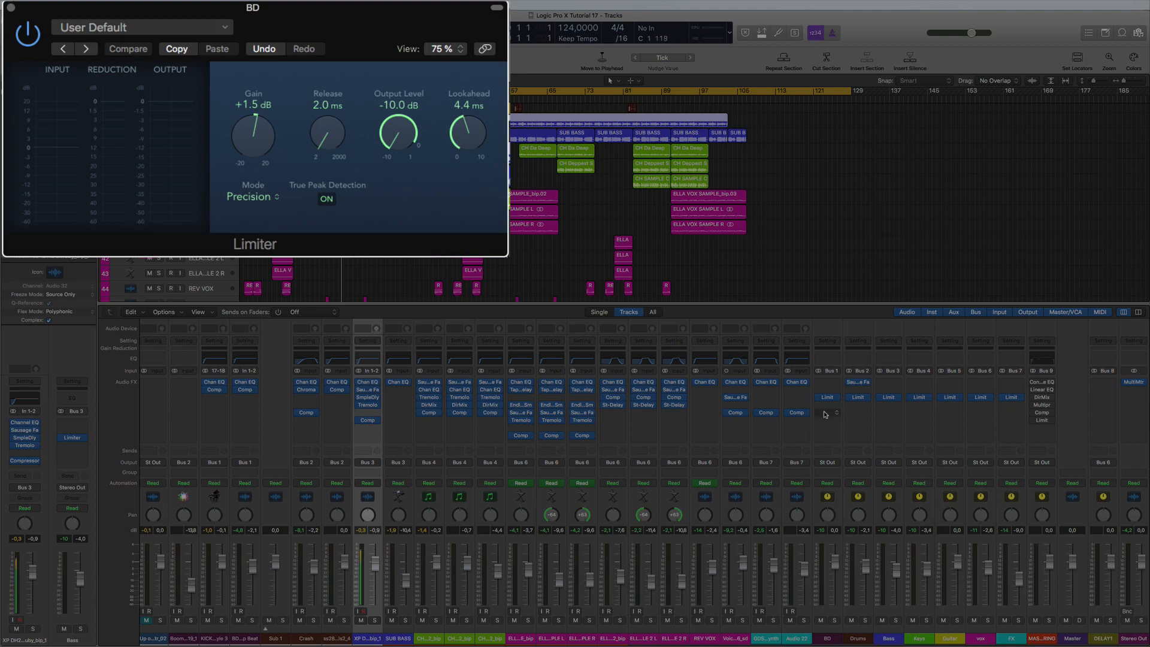
left_click(835, 621)
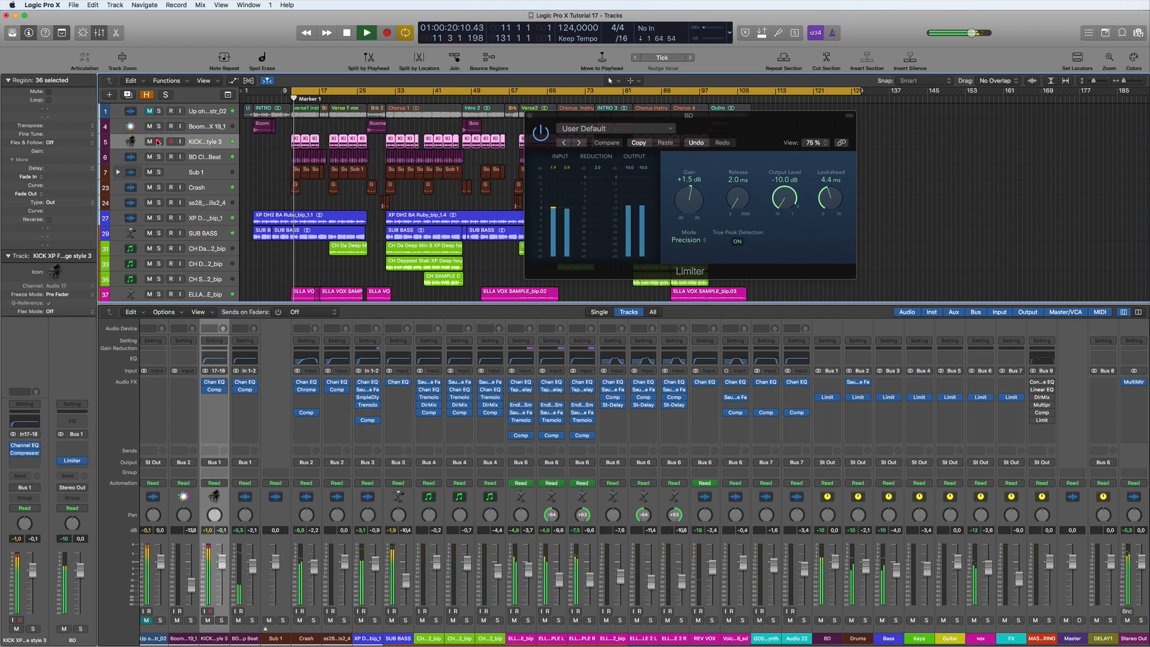
left_click(159, 141)
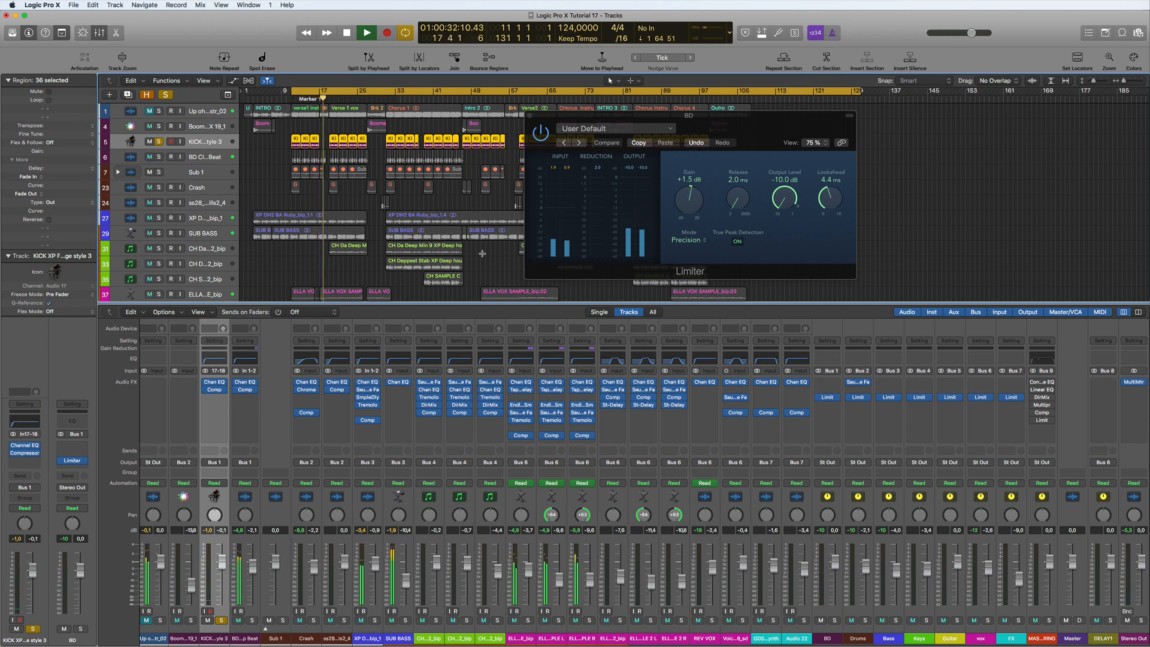
key("space")
Play the kick regions up close around bars 15 to 17, and trim the ends of all selected kick regions slightly shorter.
key("alt")
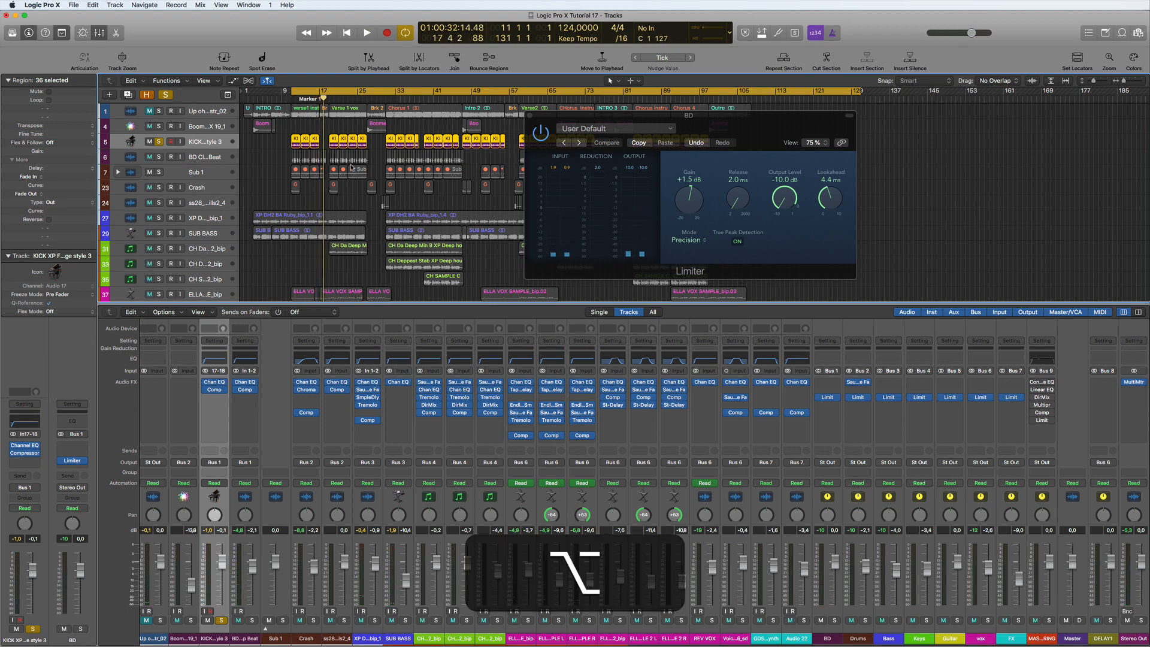
scroll(528, 146, "right", 20)
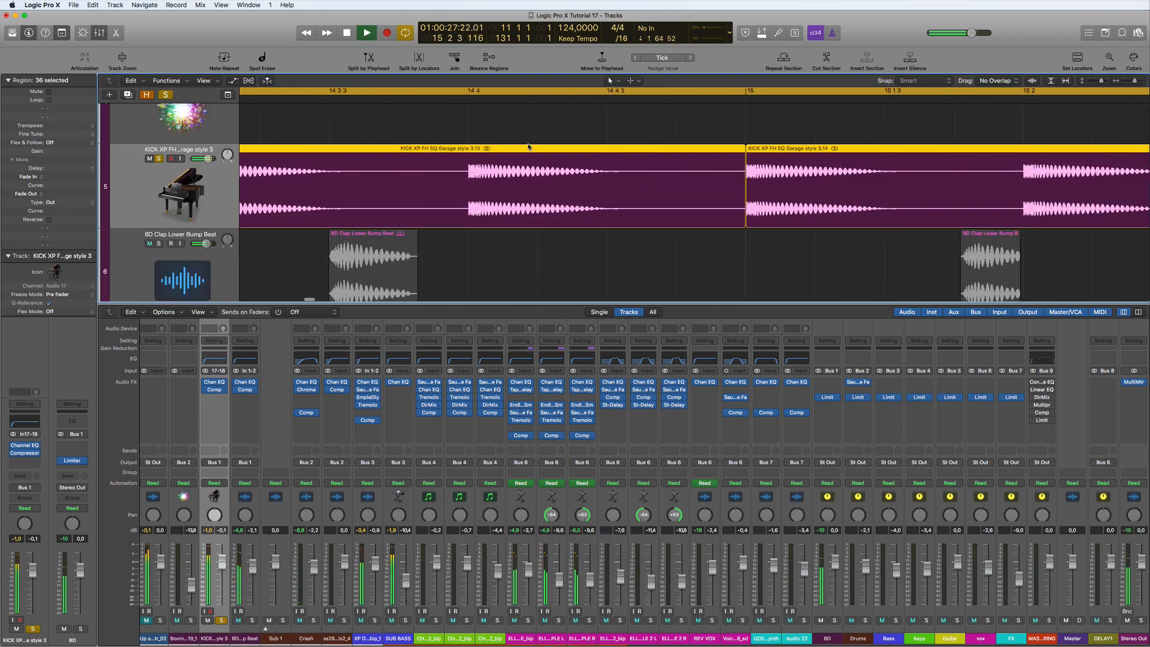
scroll(528, 147, "right", 20)
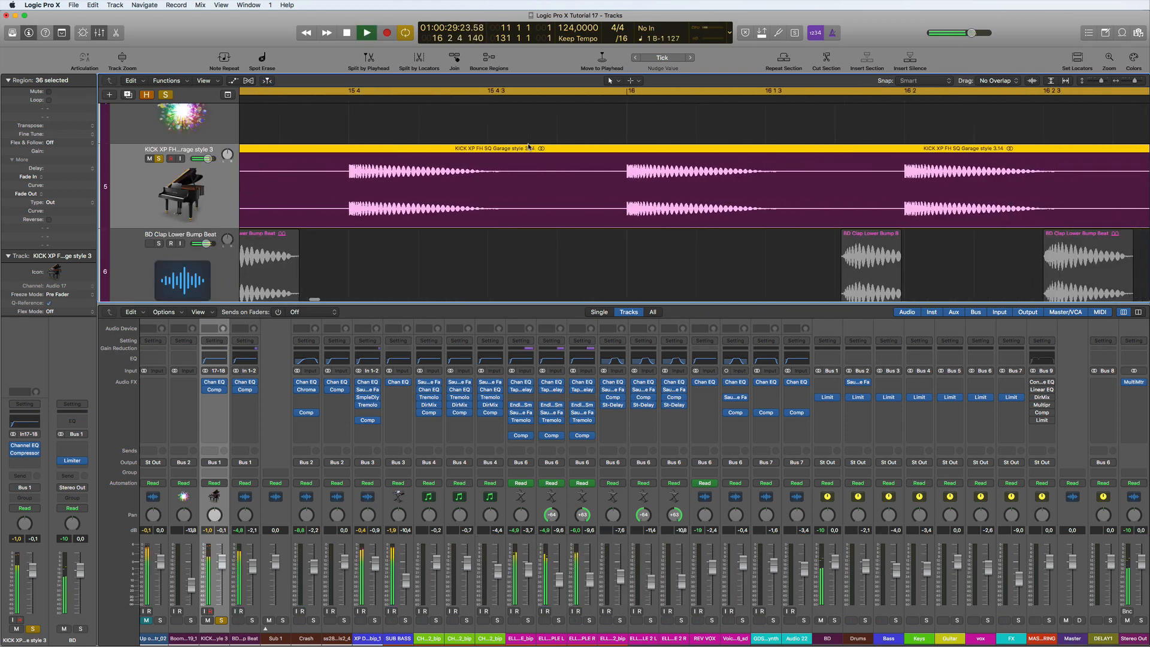
scroll(529, 147, "right", 3)
key("space")
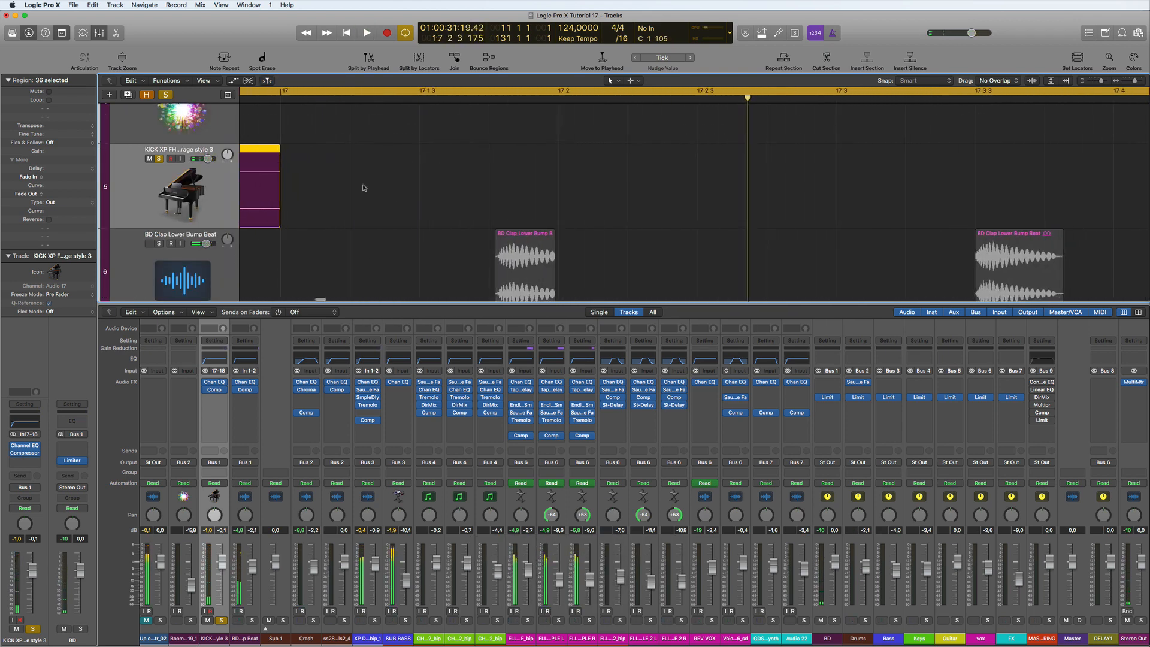
scroll(373, 222, "left", 5)
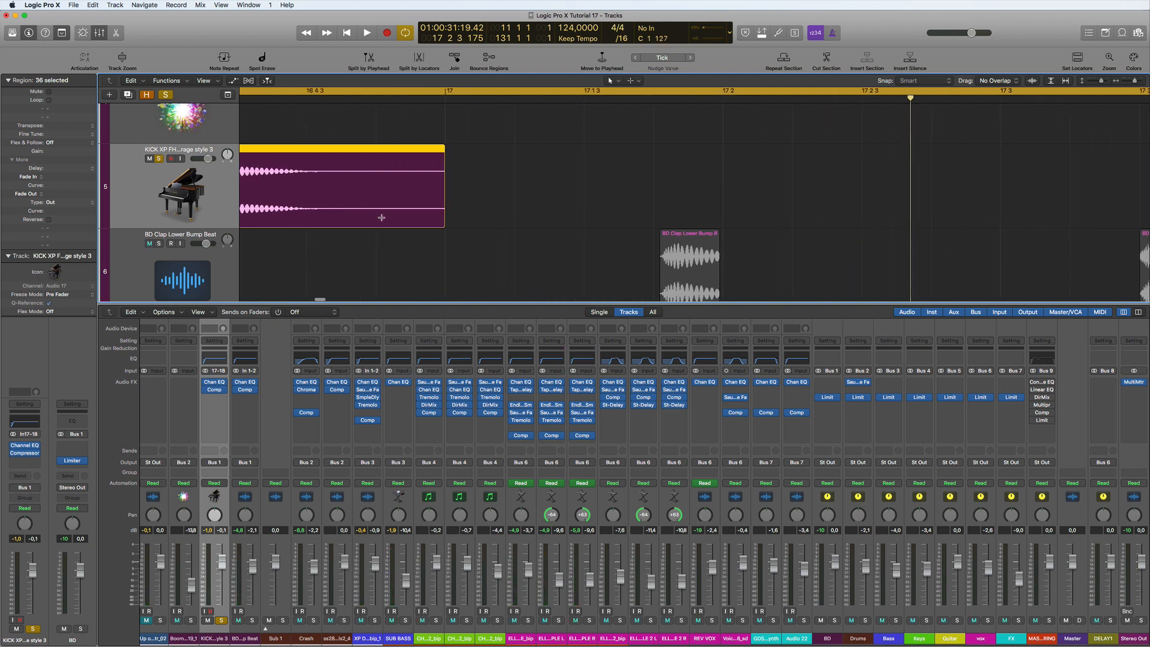
left_click_drag(442, 226, 418, 226)
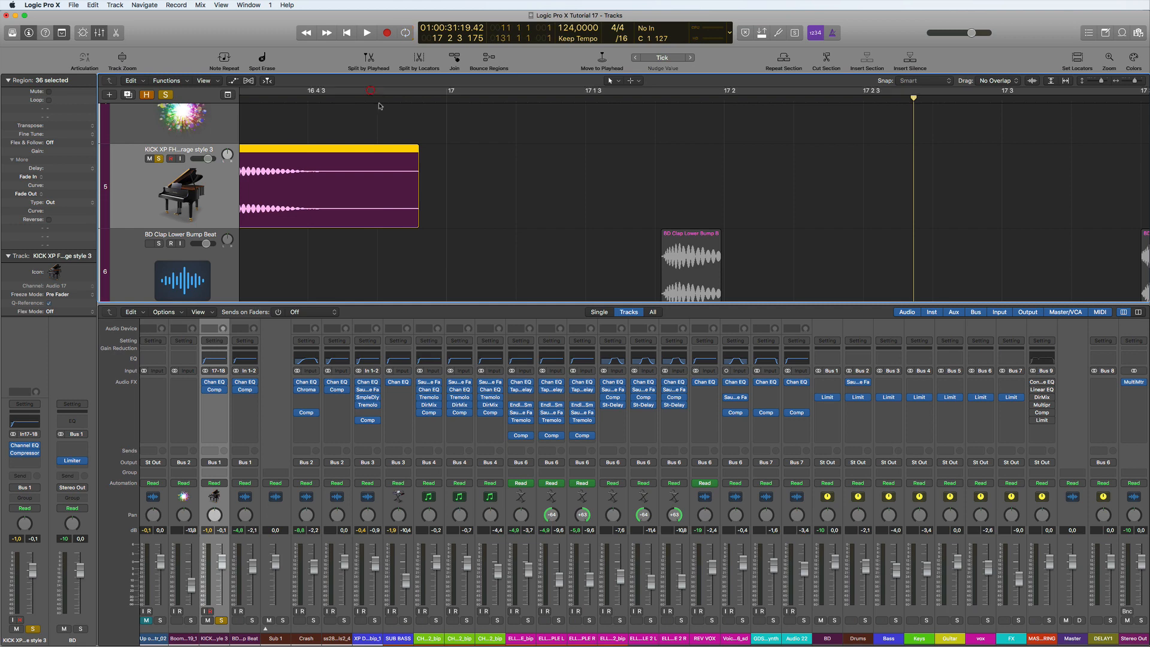
Set the cycle range from 16 3 to 17 3 and play the shortened end of kick region 3.14.
scroll(462, 152, "down", 3)
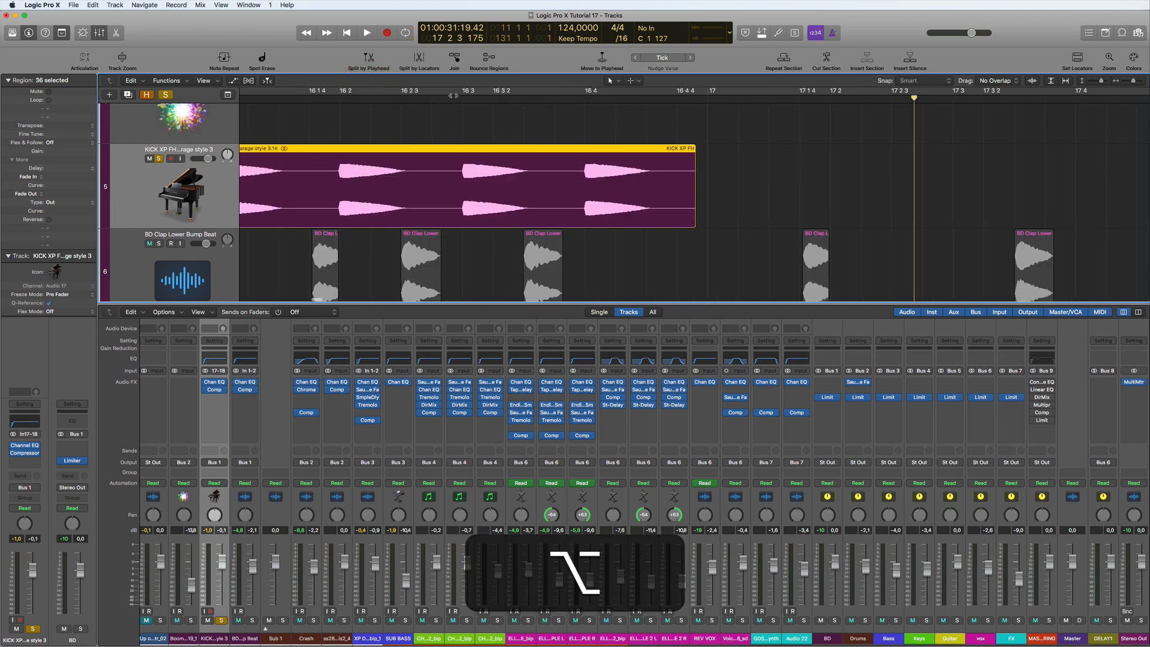
left_click_drag(461, 94, 979, 137)
key("space")
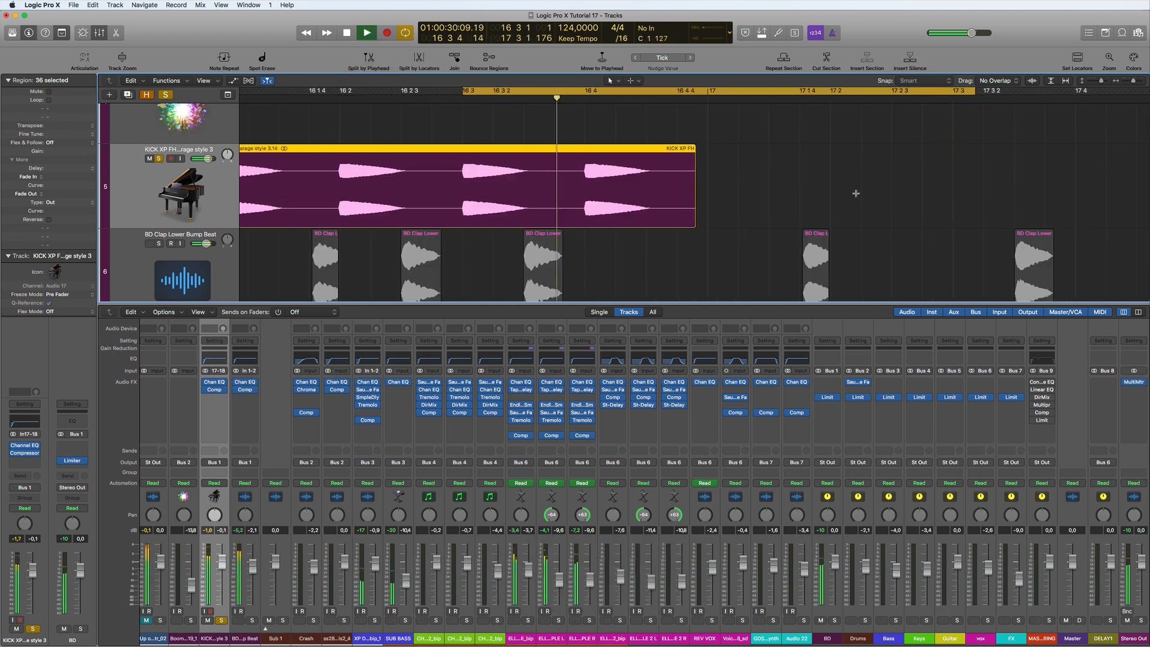
key("space")
Extend the end of kick region 3.23 slightly to complete its last hit, and play it from 37 3.
scroll(857, 194, "down", 5)
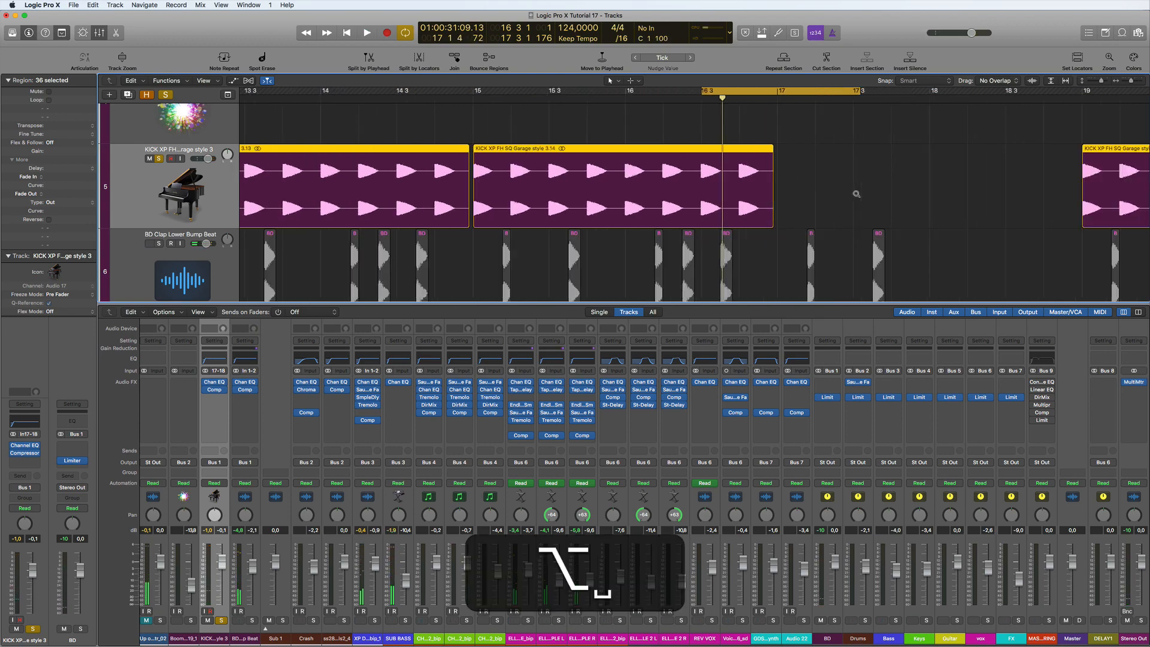
scroll(857, 193, "down", 15)
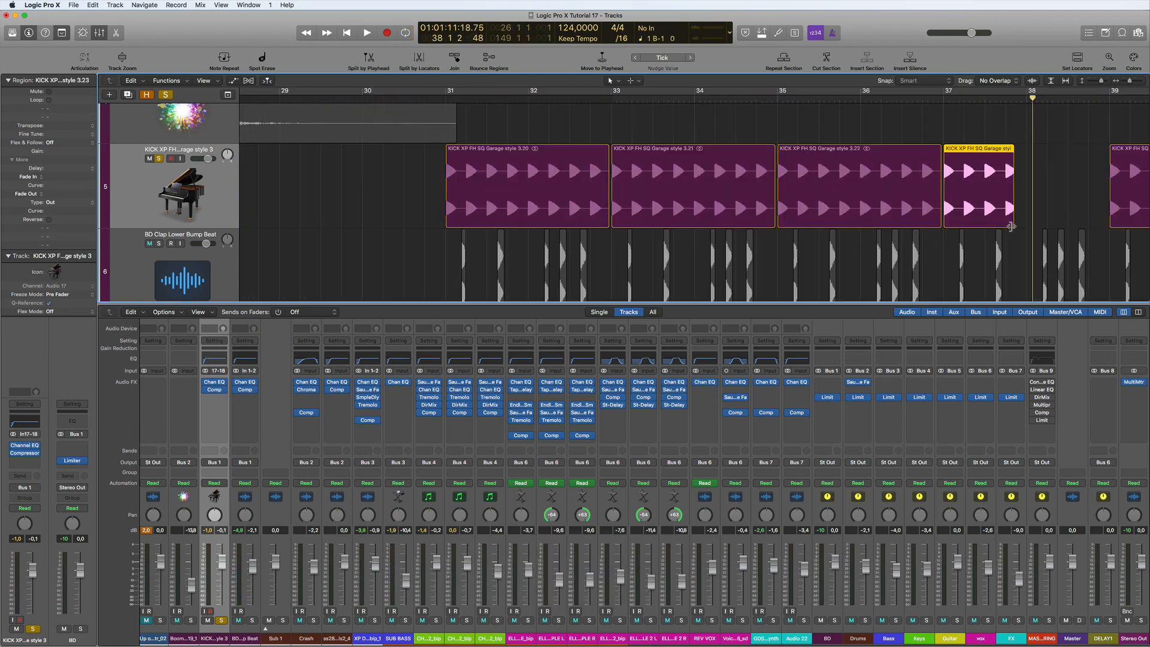
left_click_drag(1011, 227, 1018, 226)
left_click(985, 98)
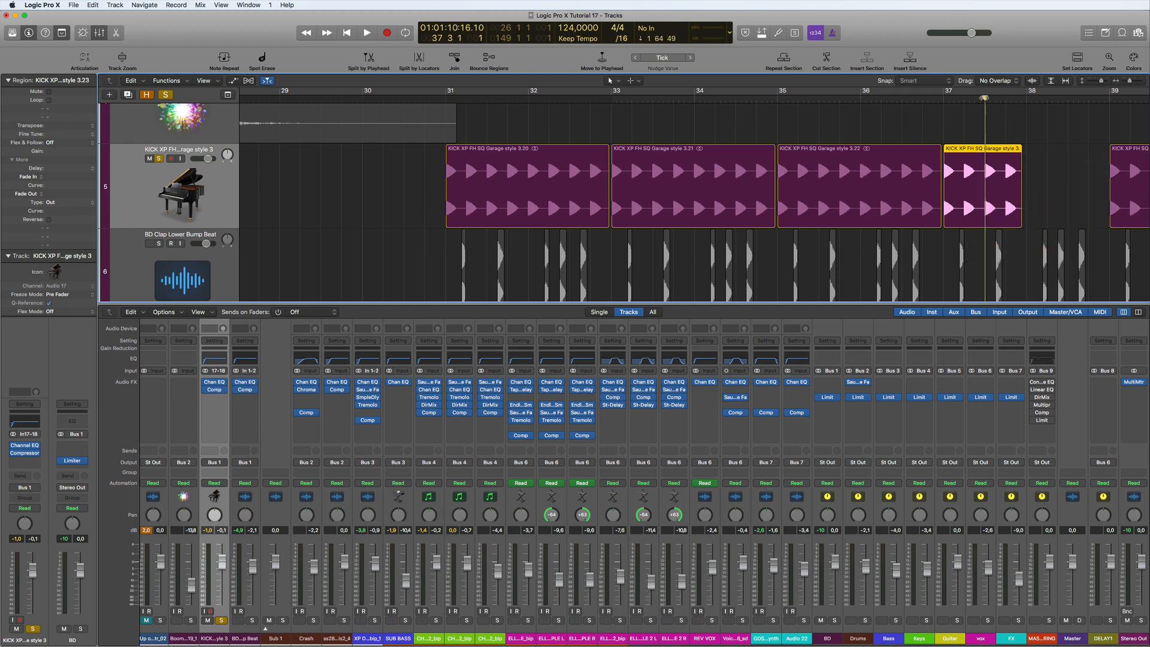
key("space")
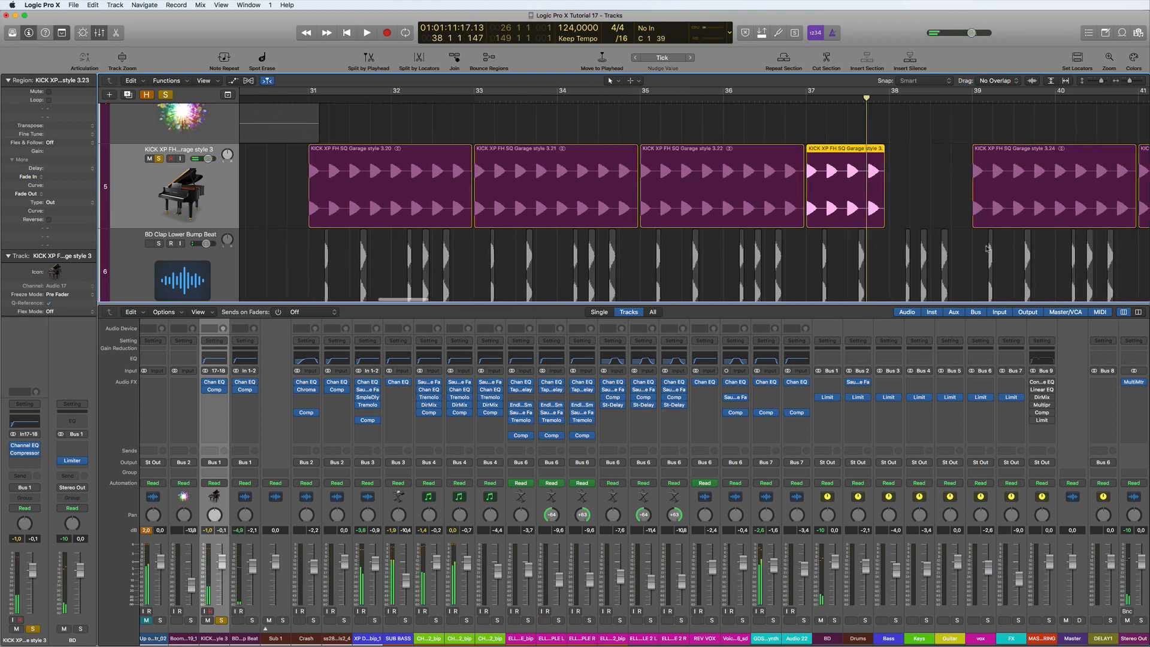
Place the playhead just after bar 46 and extend the end of kick region 3.27 slightly to complete its last hit.
scroll(987, 248, "right", 10)
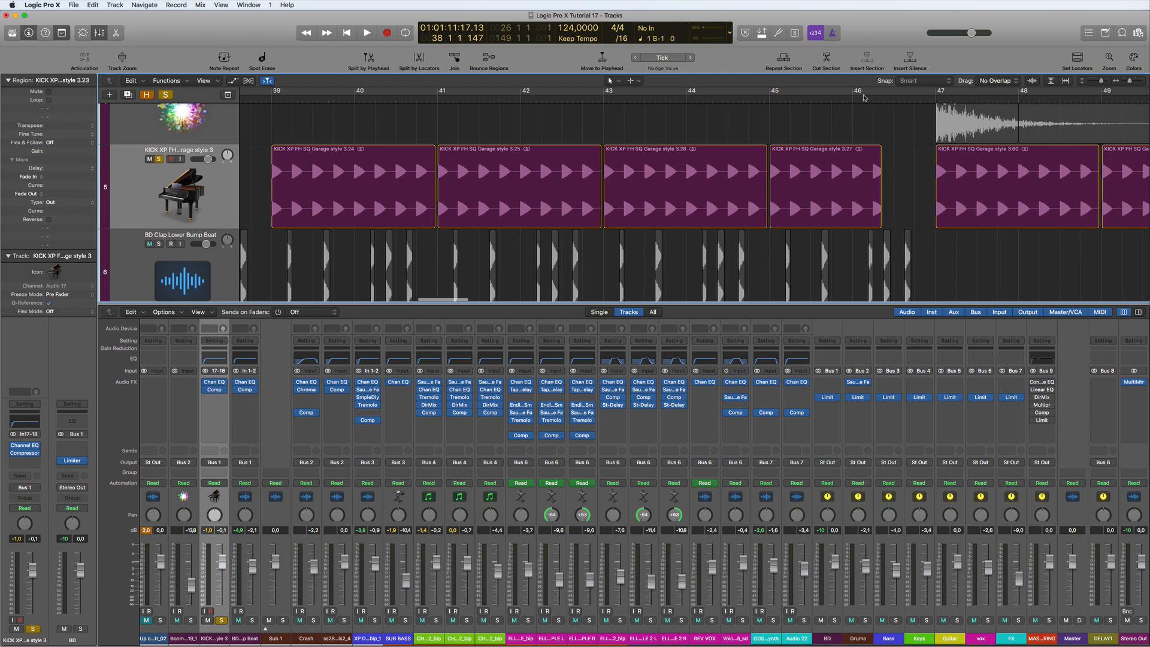
left_click(862, 97)
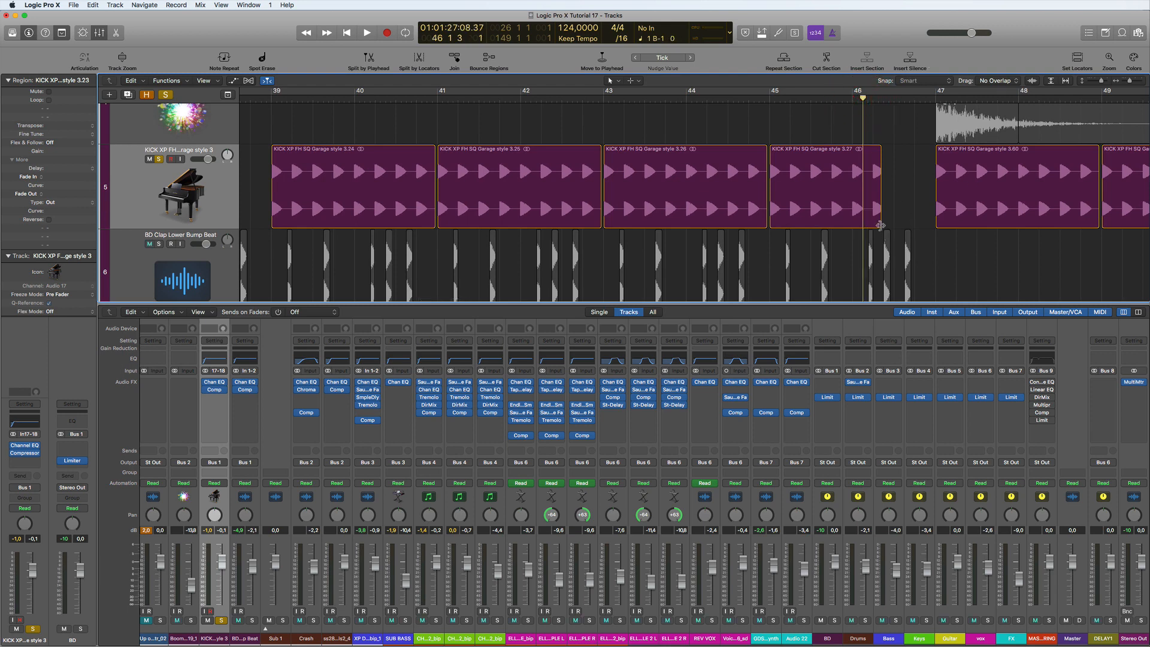
left_click_drag(880, 226, 888, 226)
Extend the end of kick region 3.58 just after bar 56 slightly to complete its last hit.
scroll(892, 215, "right", 3)
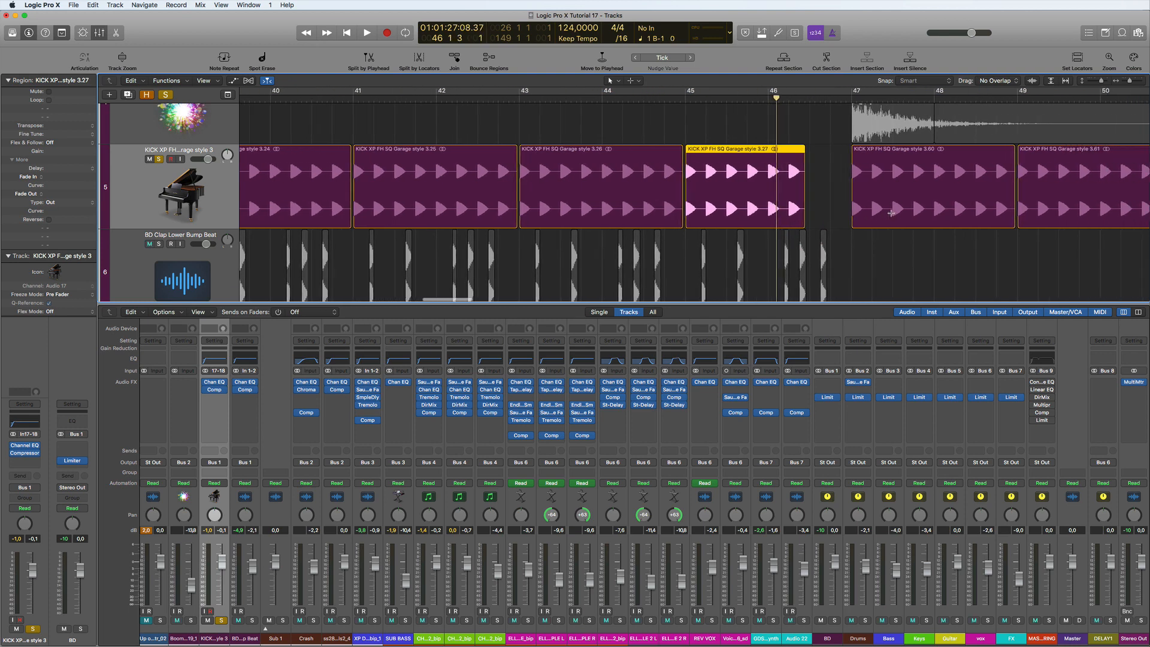
scroll(891, 212, "right", 20)
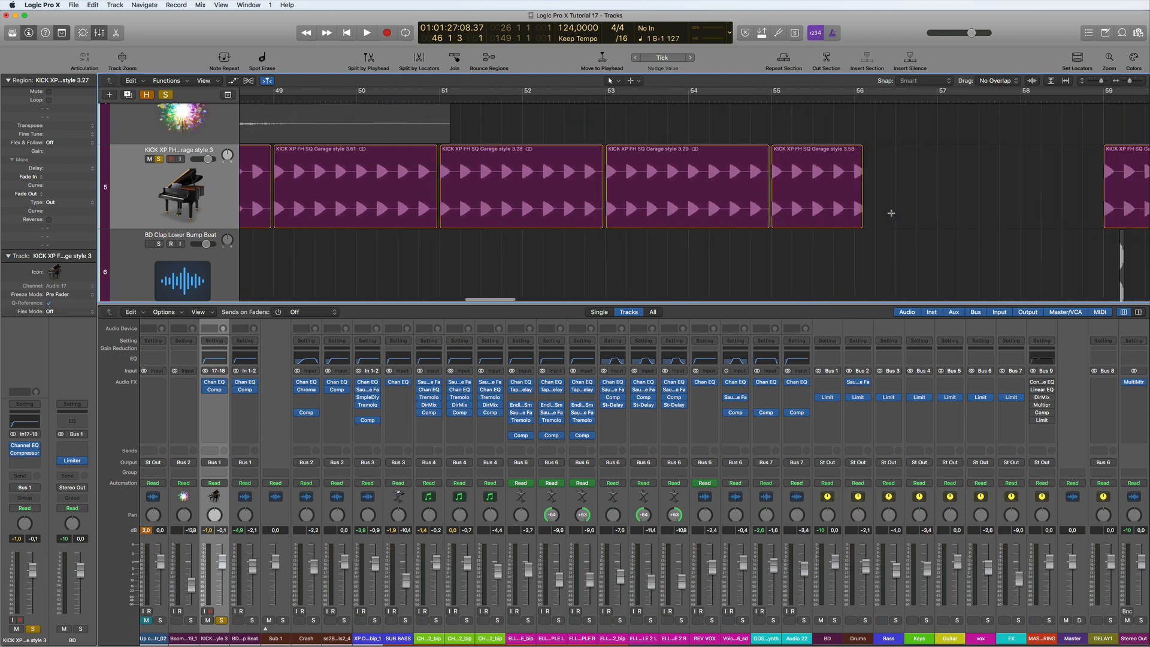
scroll(891, 213, "right", 3)
left_click(847, 250)
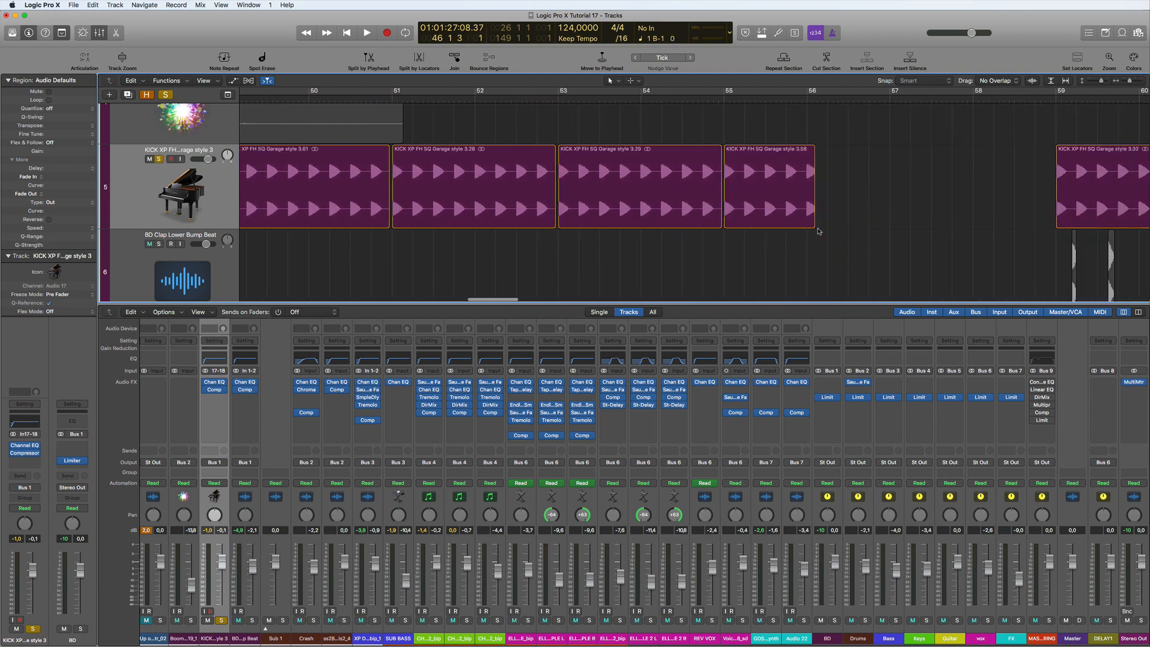
left_click_drag(815, 226, 823, 226)
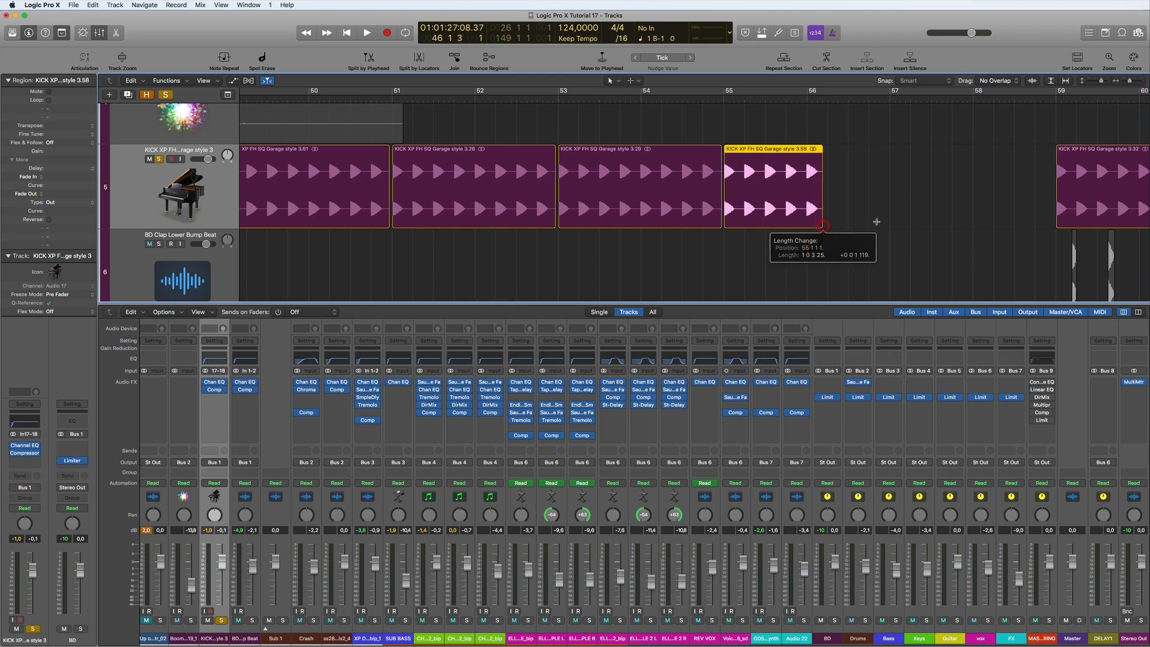
Check the ends of the remaining kick regions up to bar 99 and survey the whole arrangement.
scroll(882, 218, "right", 2)
scroll(881, 219, "right", 15)
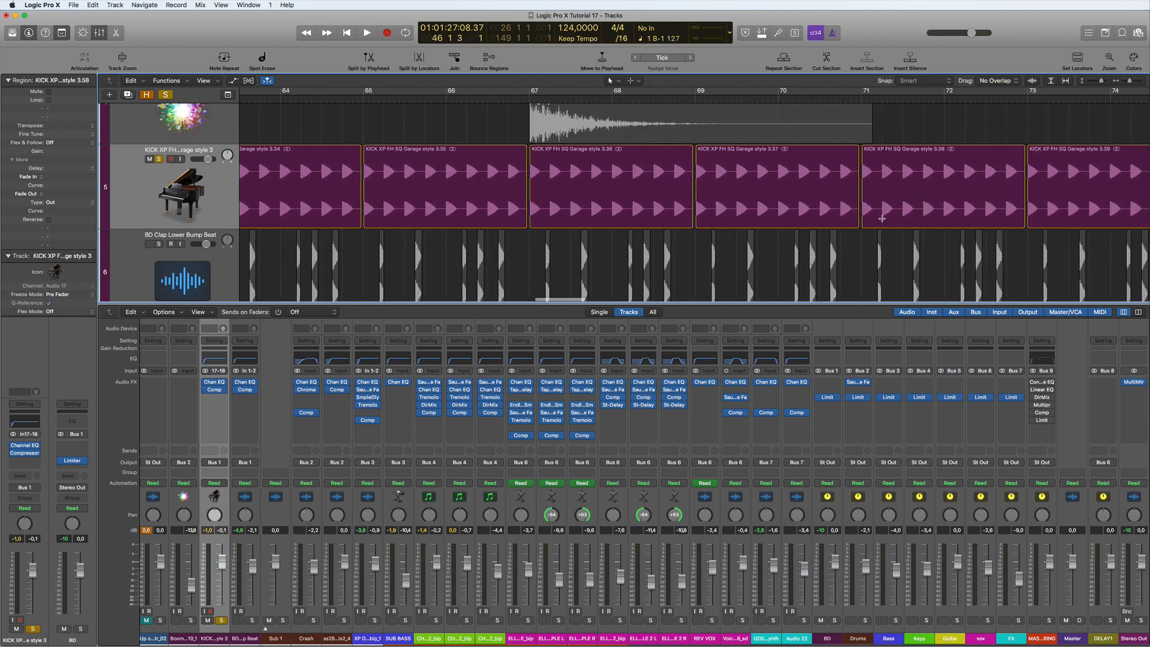
scroll(882, 219, "right", 2)
scroll(782, 225, "right", 20)
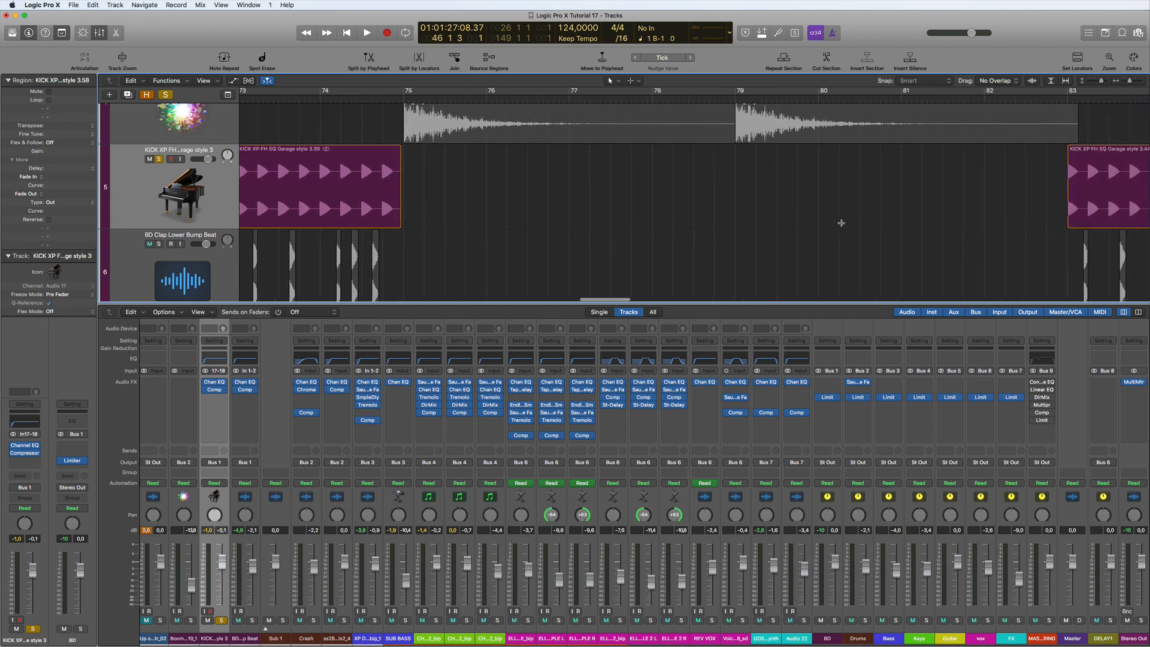
scroll(842, 223, "right", 5)
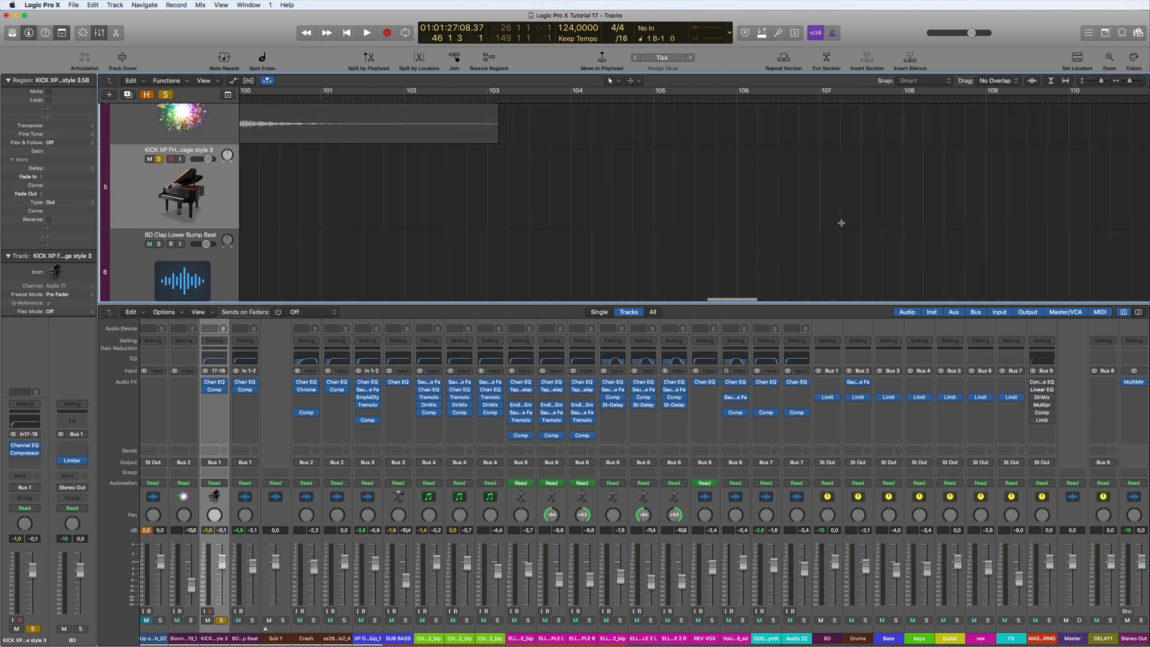
scroll(841, 222, "left", 15)
scroll(842, 222, "left", 1)
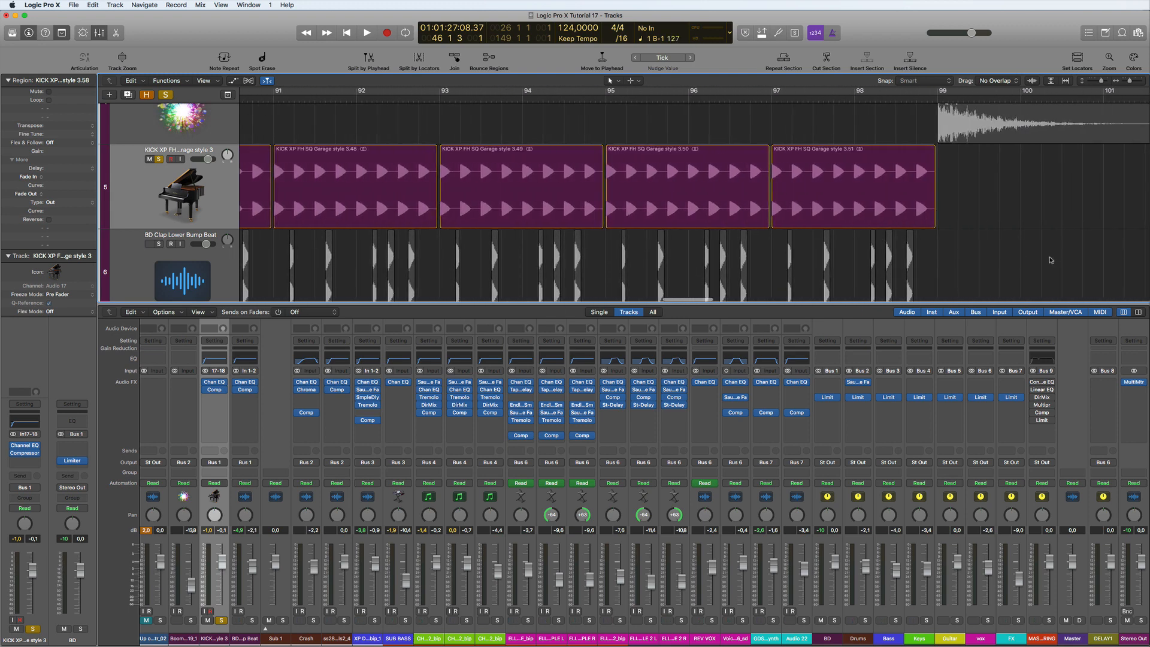
scroll(1041, 245, "down", 8)
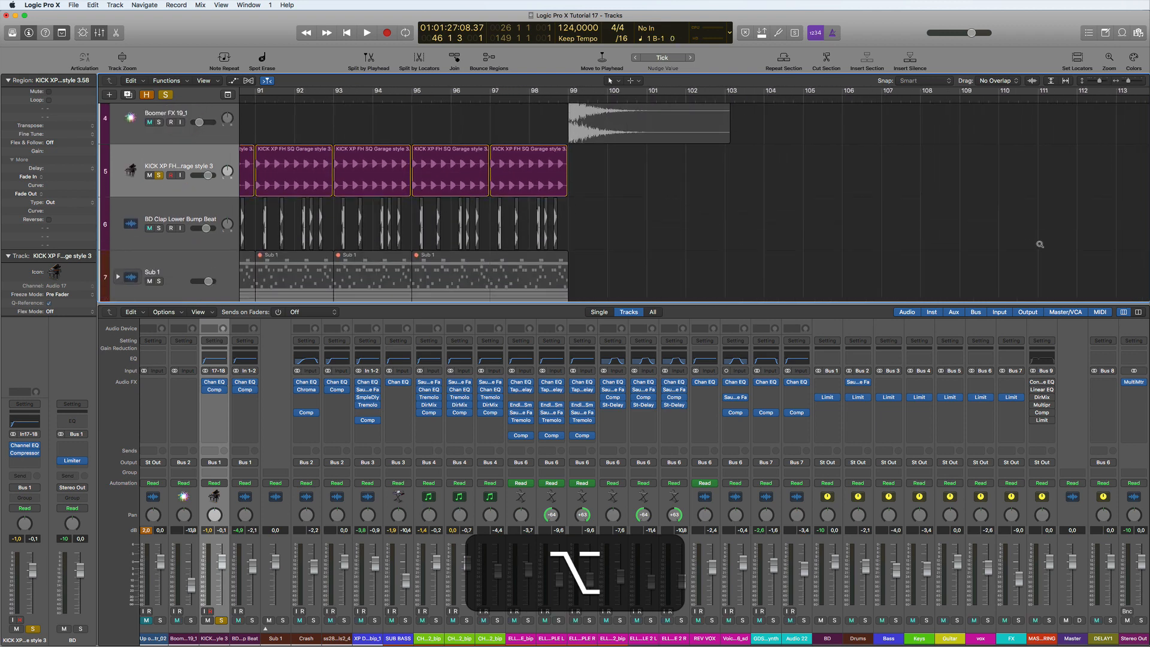
scroll(1041, 245, "down", 4)
scroll(1040, 246, "up", 3)
scroll(1041, 246, "left", 10)
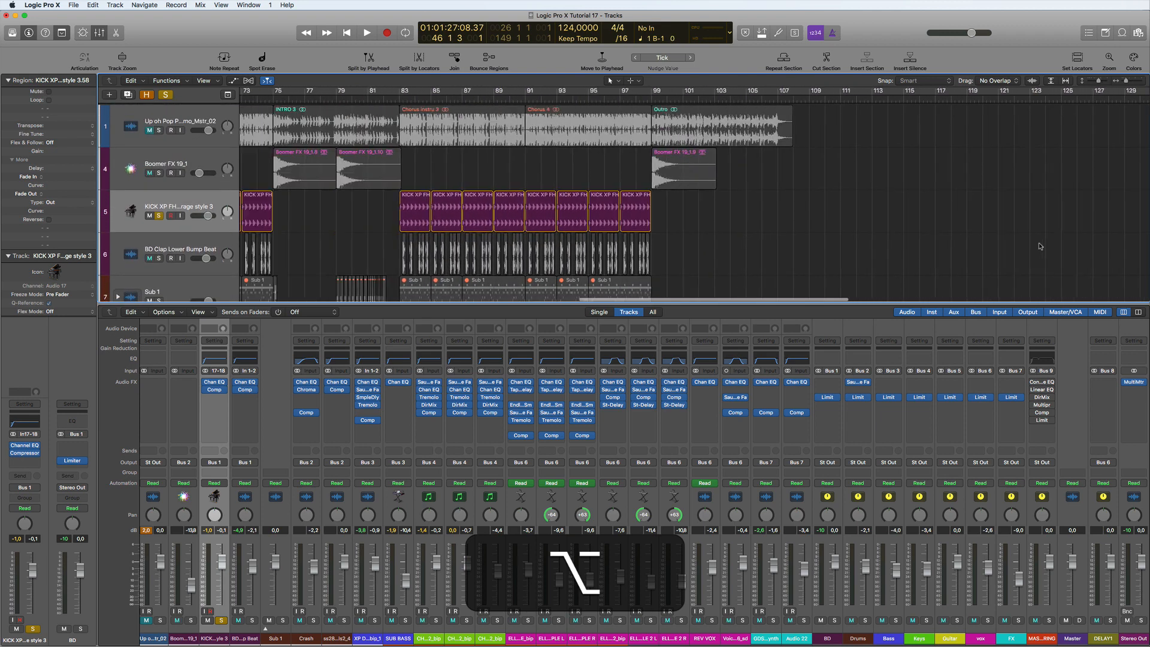
scroll(1041, 245, "left", 1)
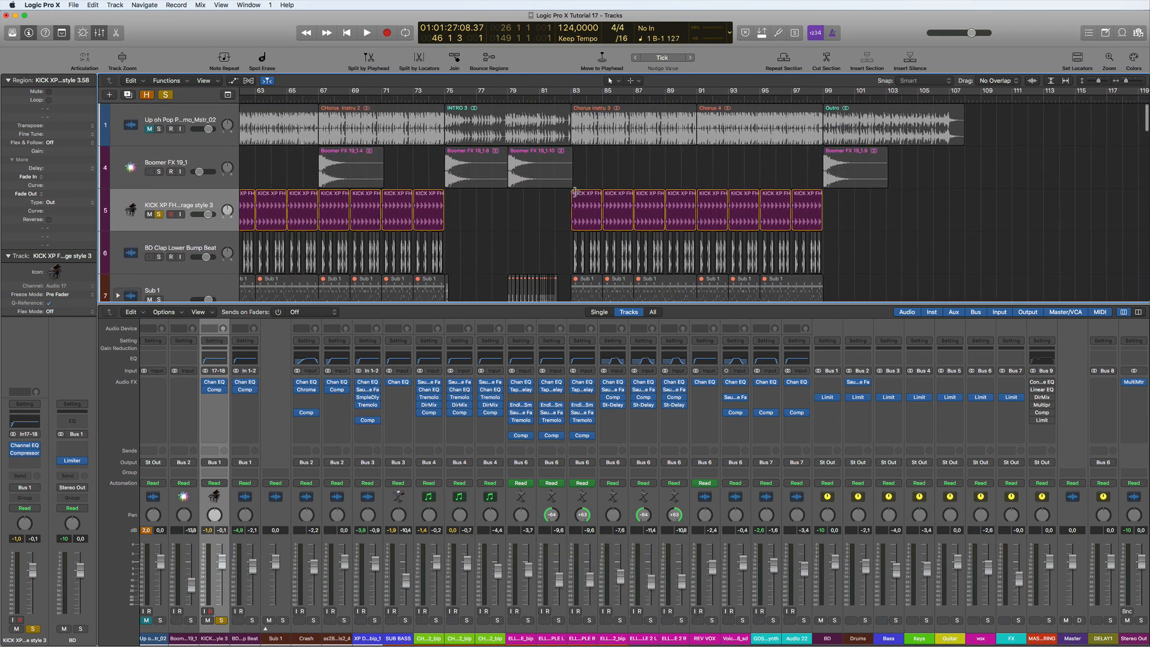
key("alt")
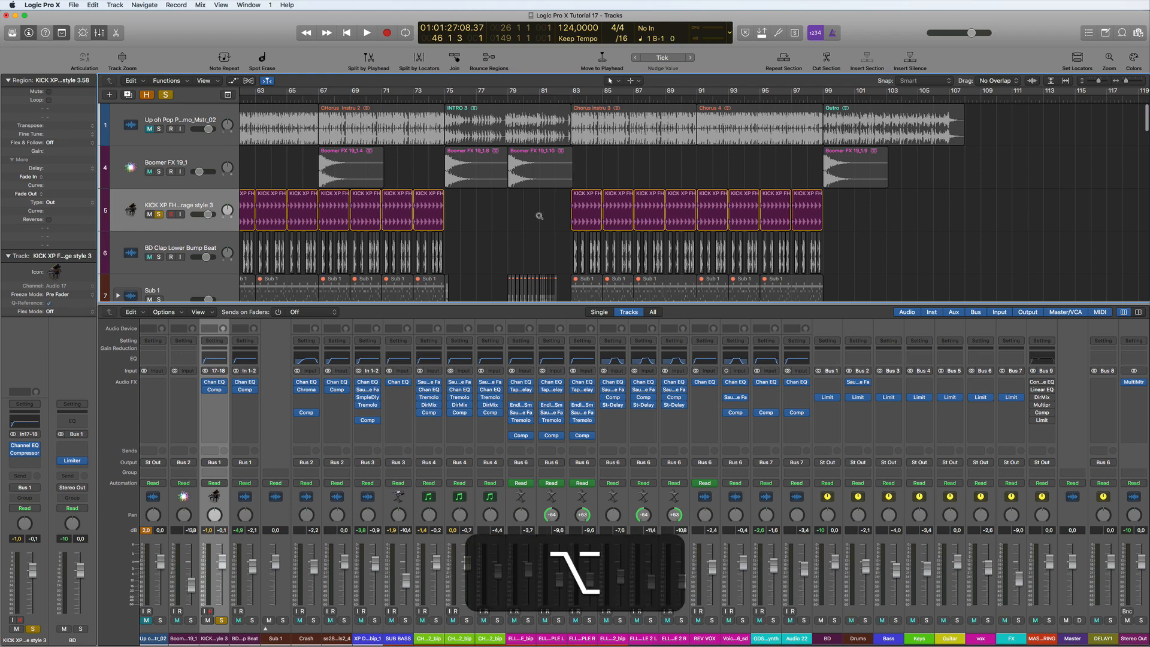
scroll(539, 215, "down", 8)
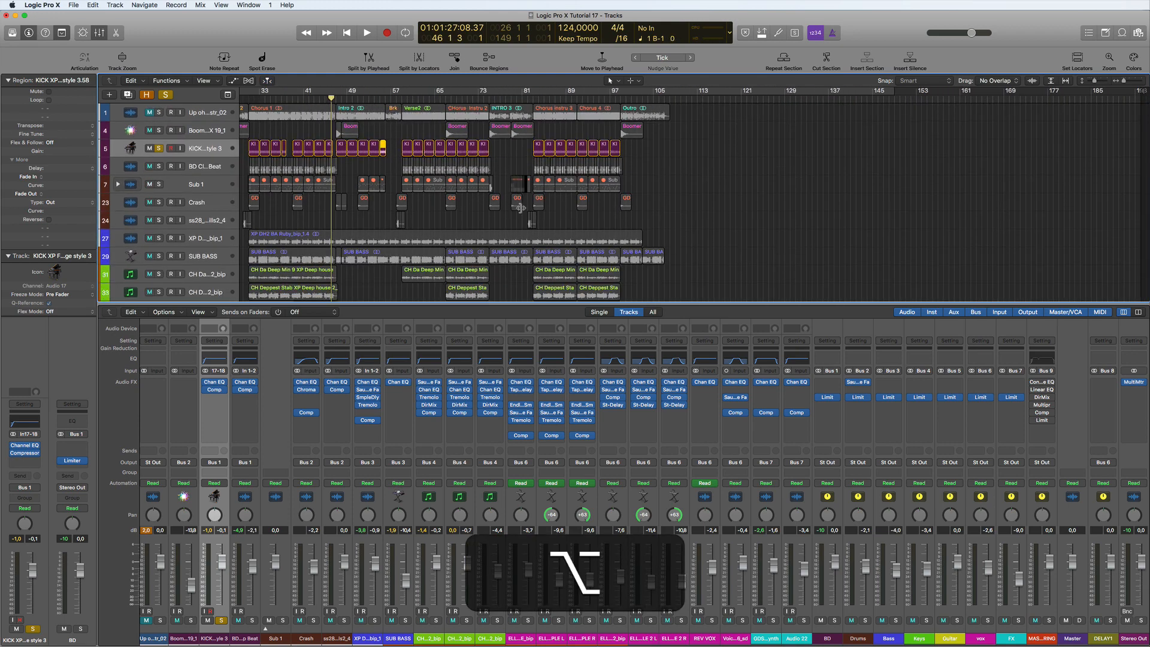
scroll(520, 207, "down", 1)
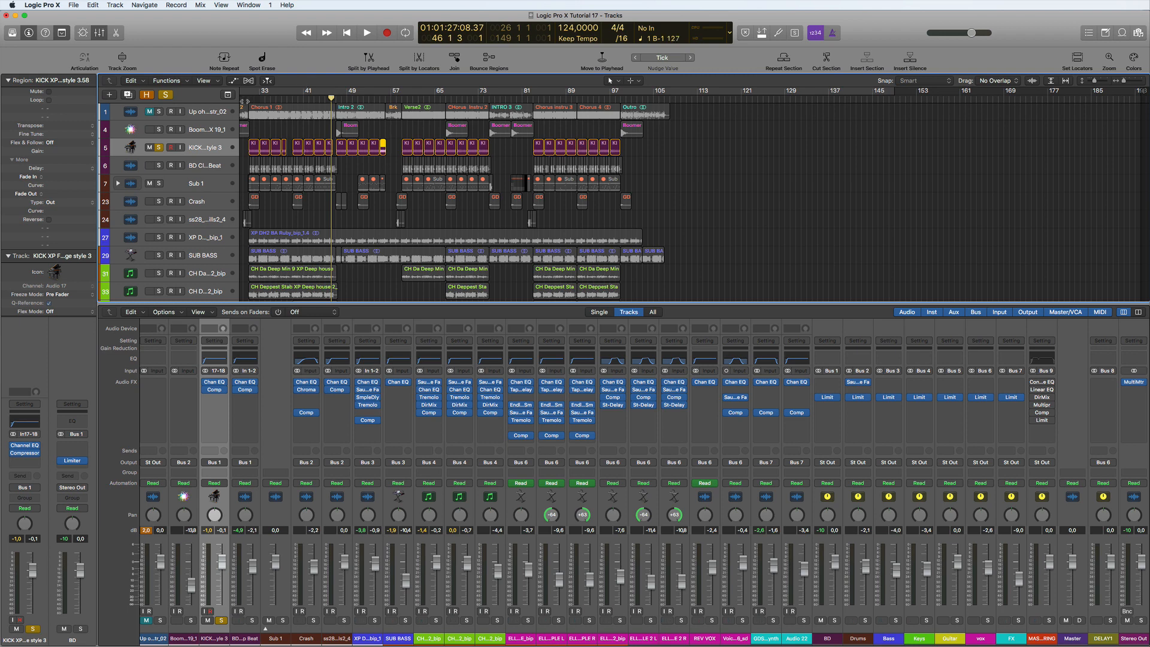
Place the playhead at bar 31, and move it back to bar 11 where the first kick region starts.
left_click(248, 99)
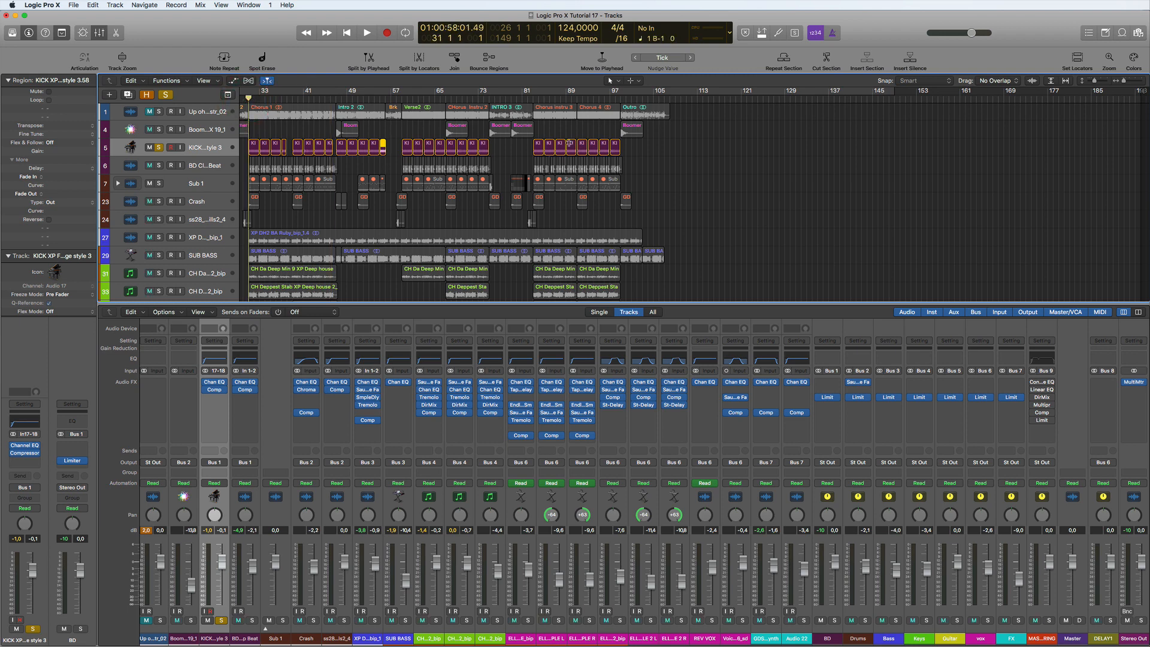
scroll(821, 177, "up", 3)
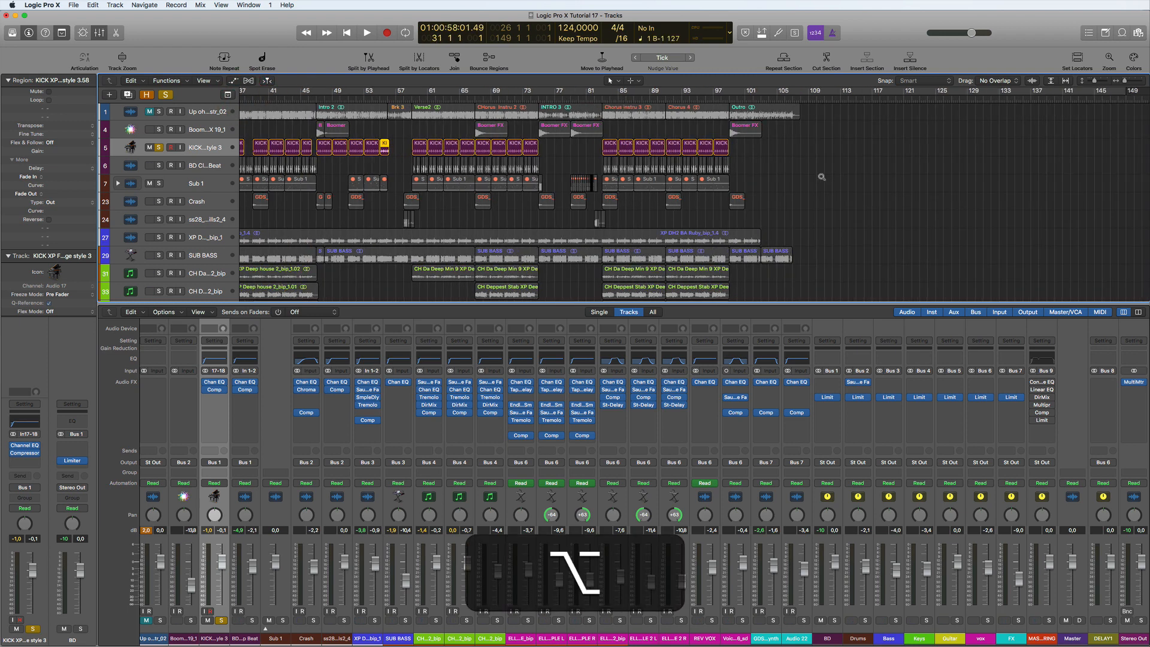
scroll(822, 178, "left", 5)
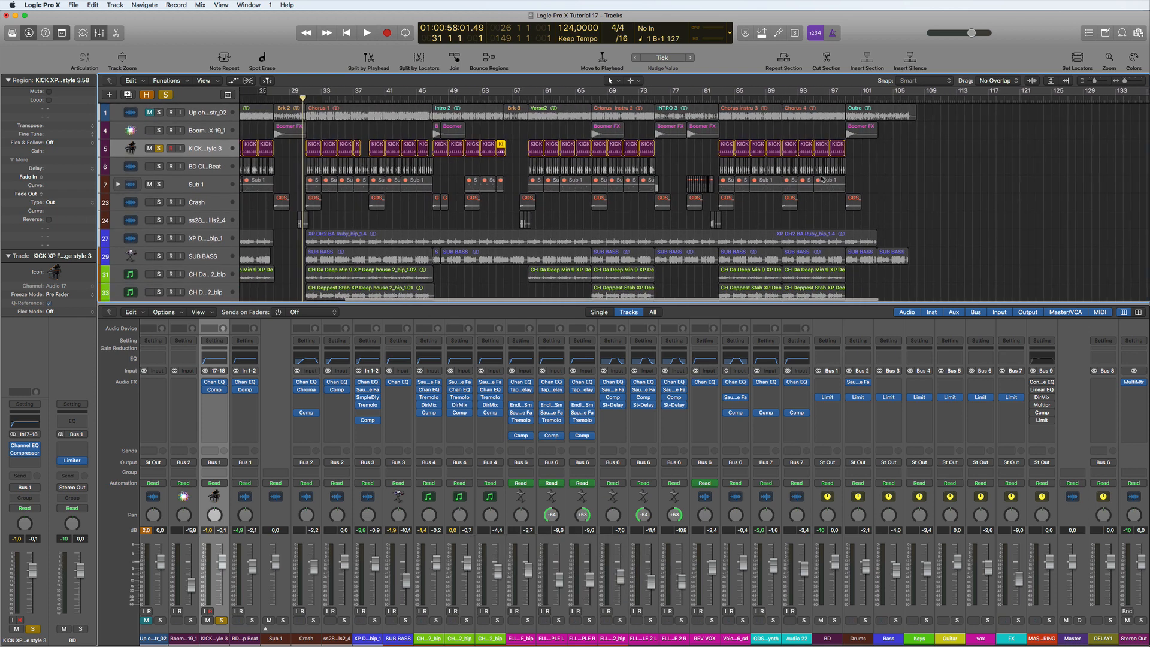
scroll(822, 178, "left", 5)
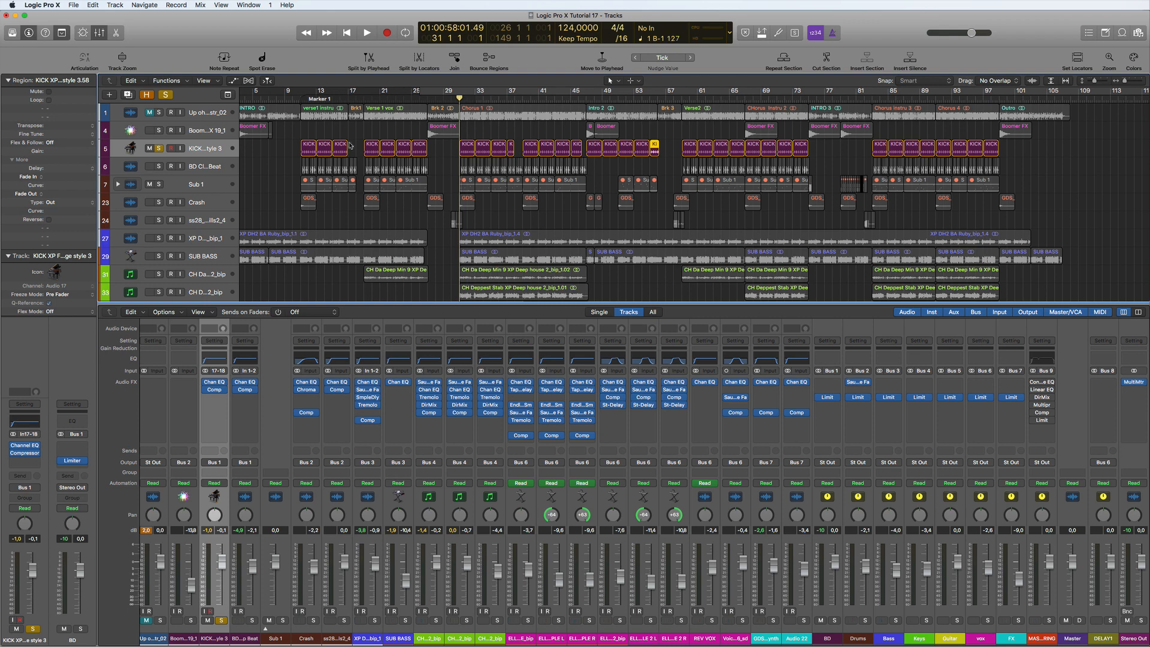
left_click(302, 98)
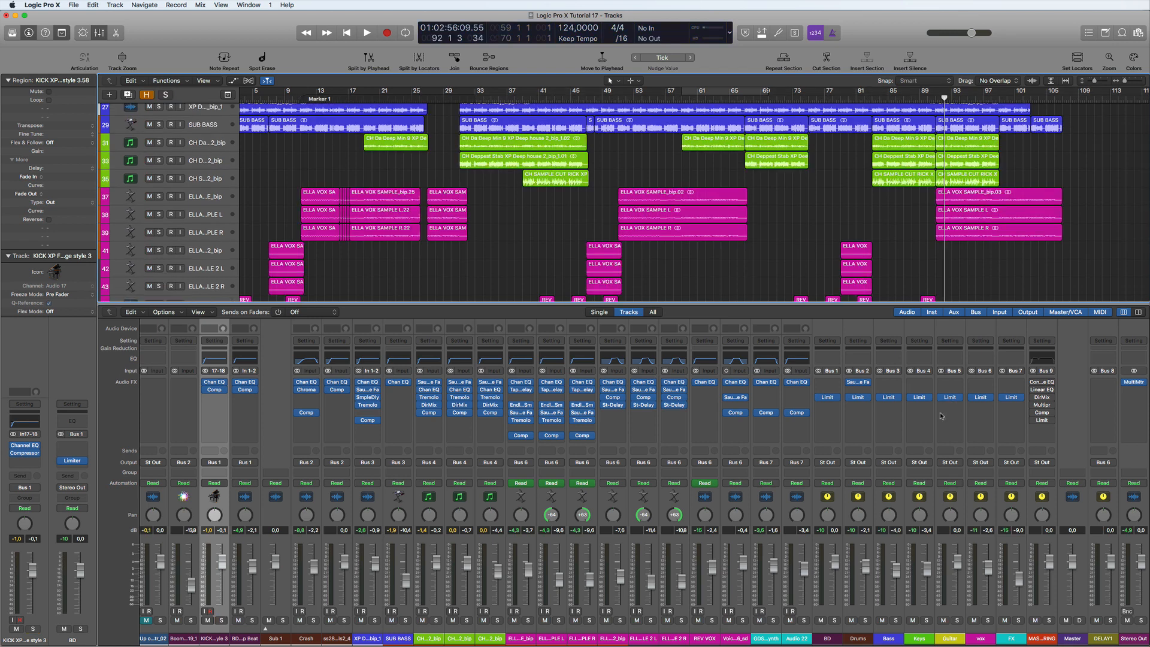
Insert TrackSpacer on the Keys bus before the Limiter and set its side chain to Bus 6.
left_click(927, 382)
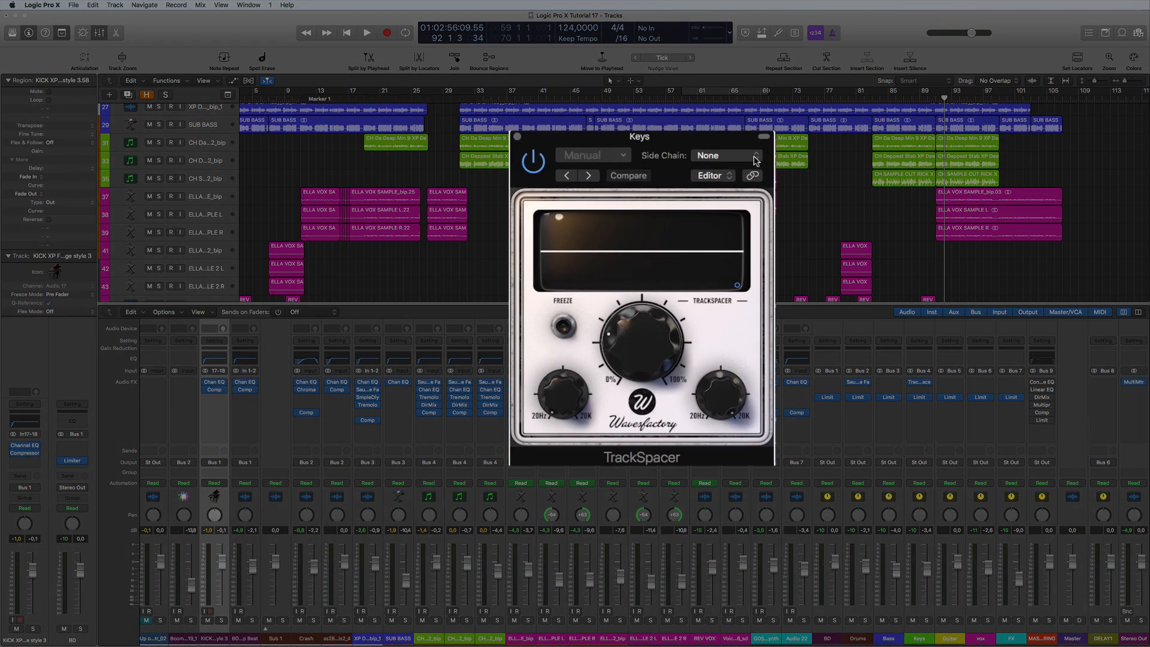
left_click(756, 160)
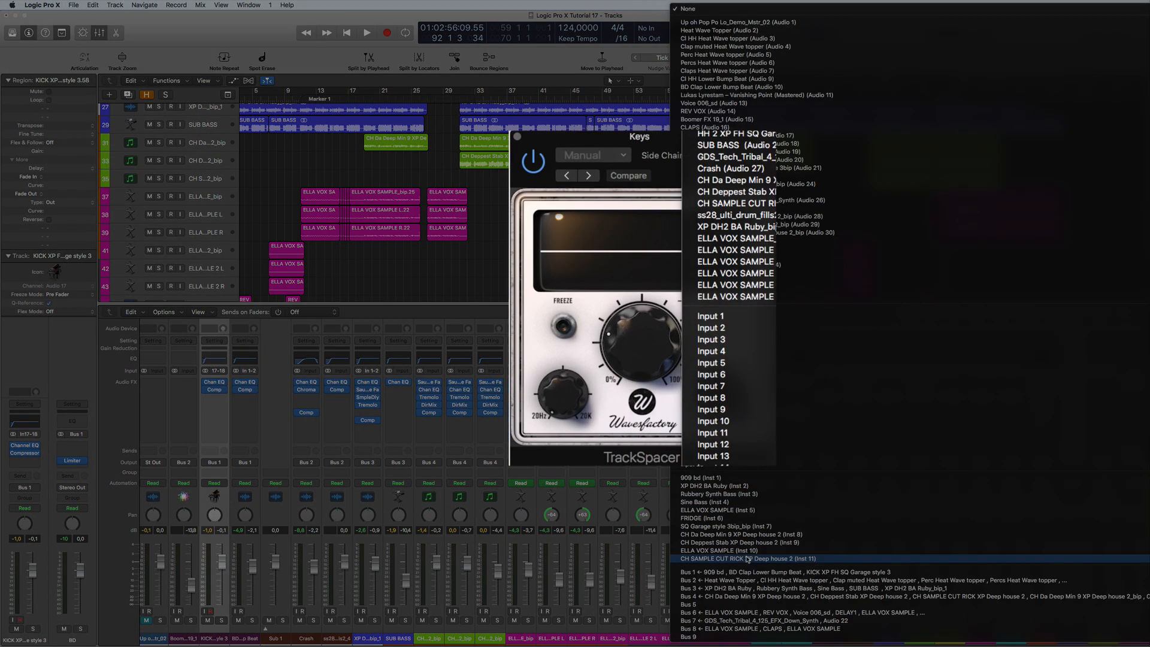
left_click(718, 612)
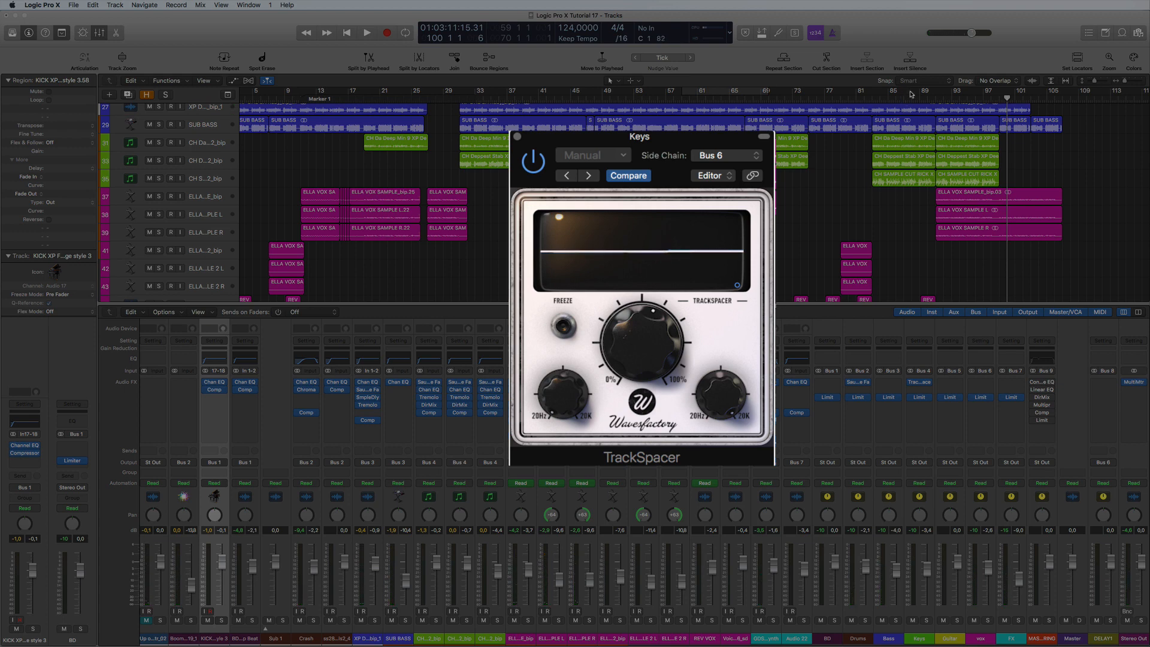
Play a cycle range from bar 88 to 95, set TrackSpacer's ratio to about 35.5 %, and close the plug-in.
left_click_drag(911, 94, 962, 96)
key("space")
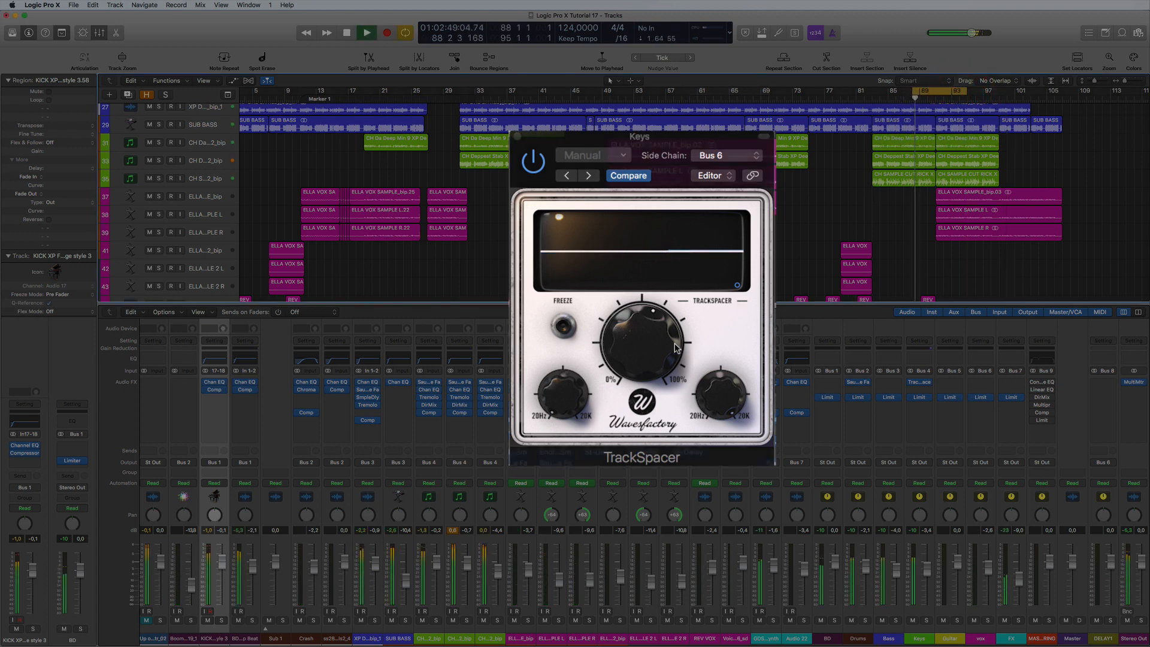
mouse_move(624, 372)
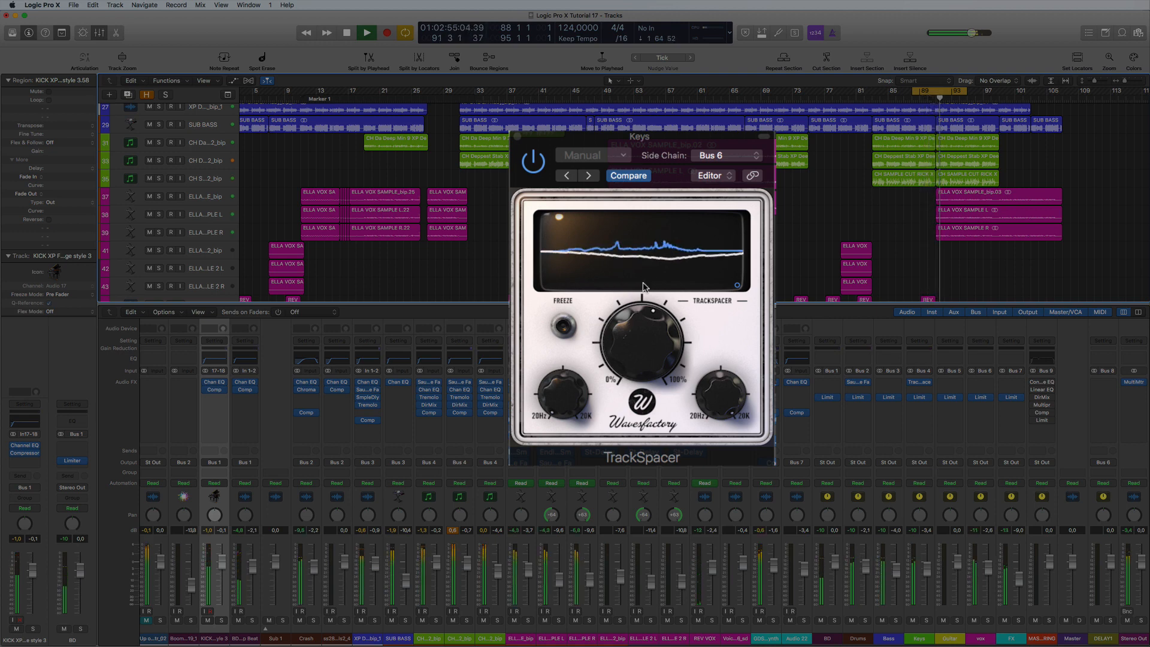
left_click_drag(630, 327, 625, 345)
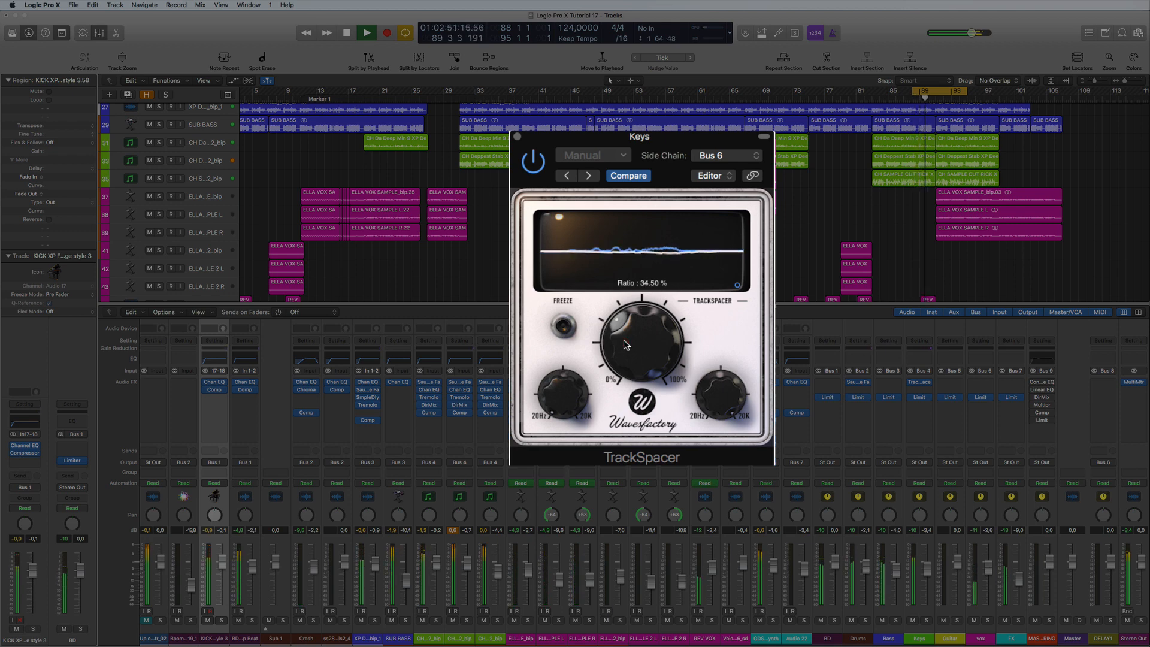
left_click_drag(625, 345, 615, 328)
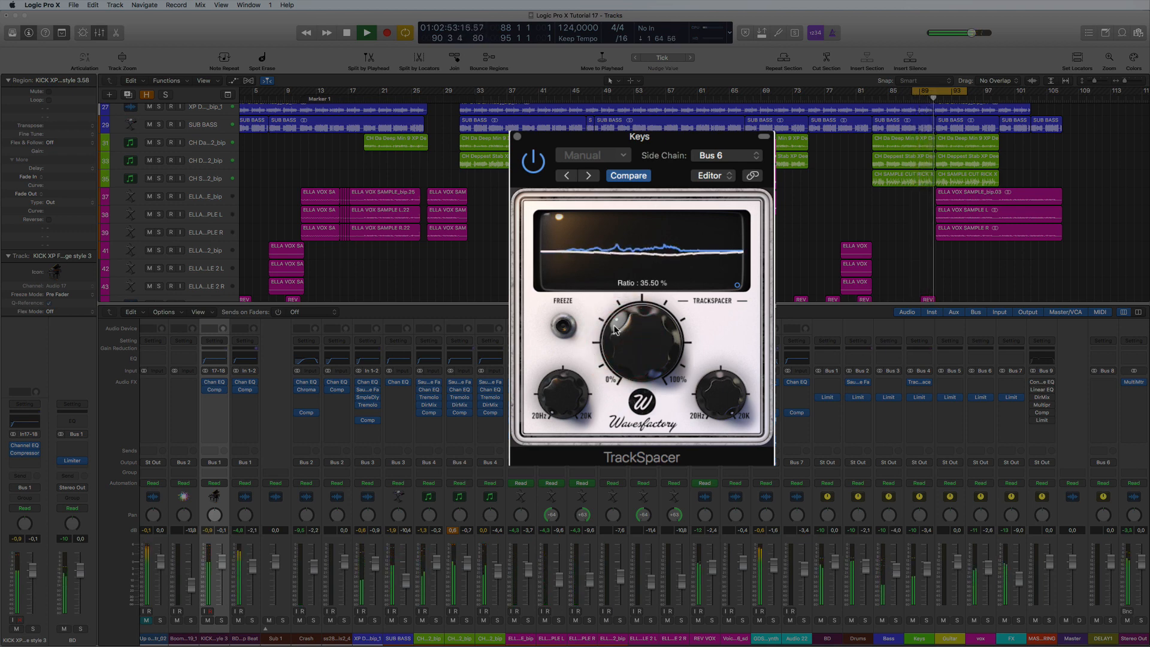
key("space")
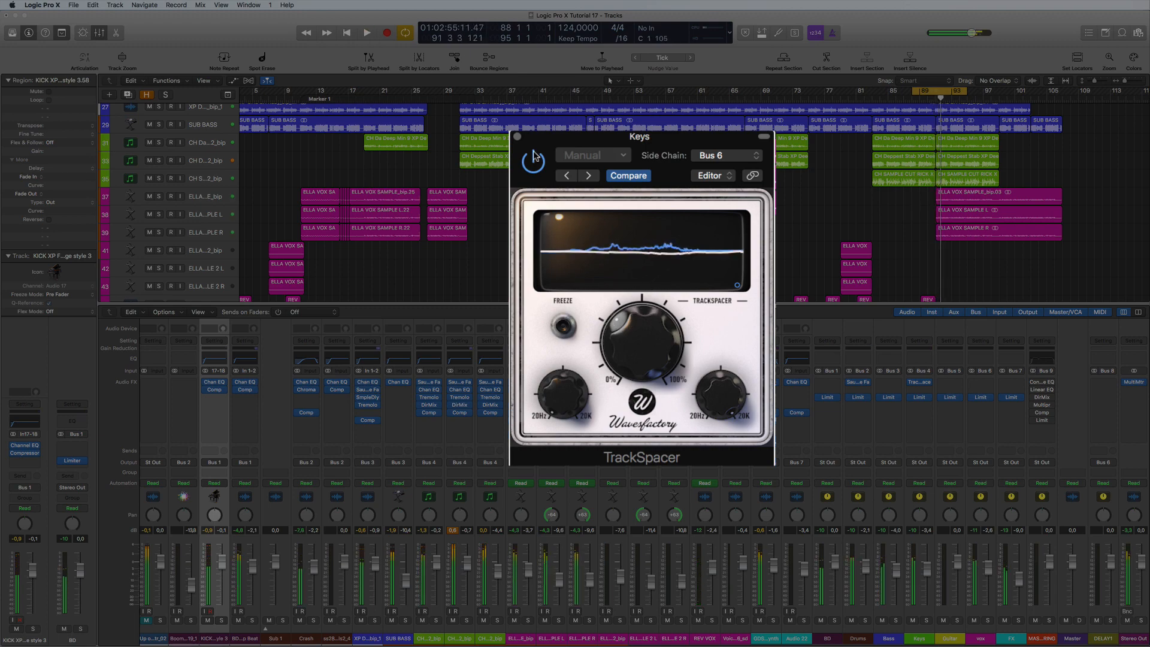
left_click(517, 136)
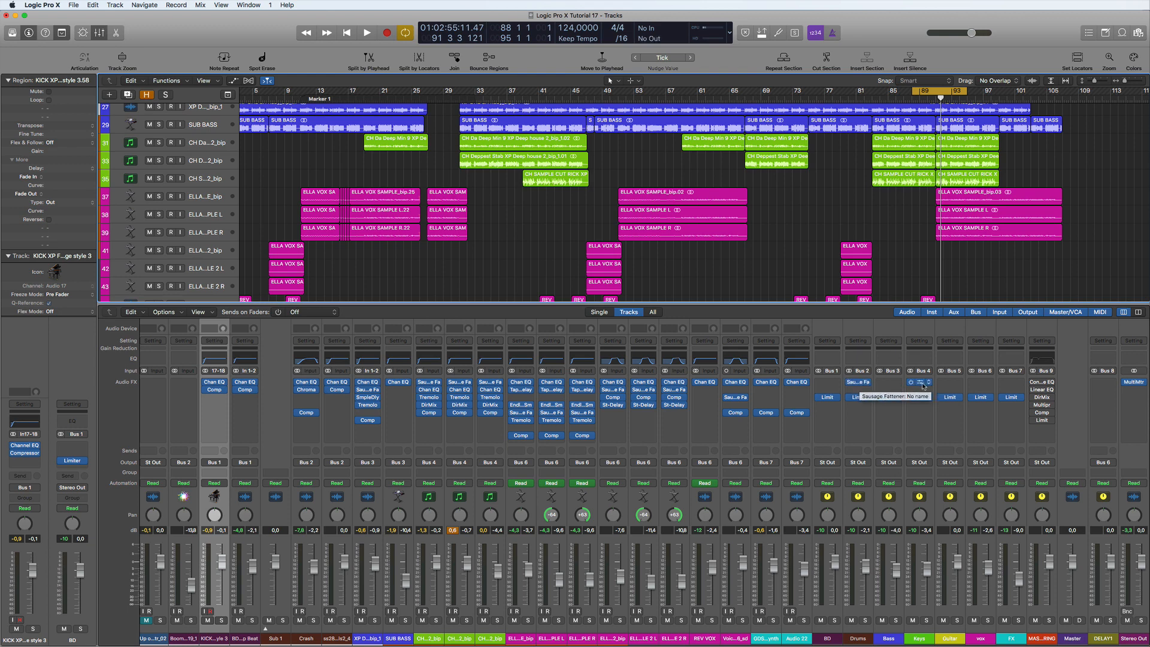
scroll(632, 195, "down", 2)
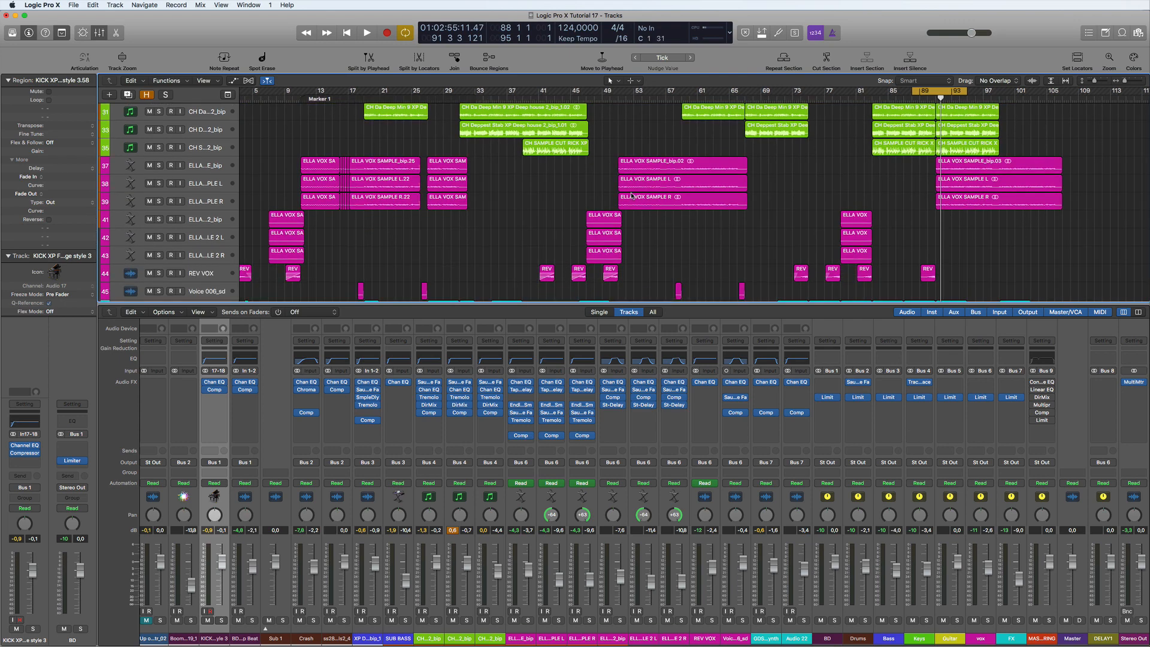
scroll(632, 196, "down", 2)
scroll(632, 195, "up", 8)
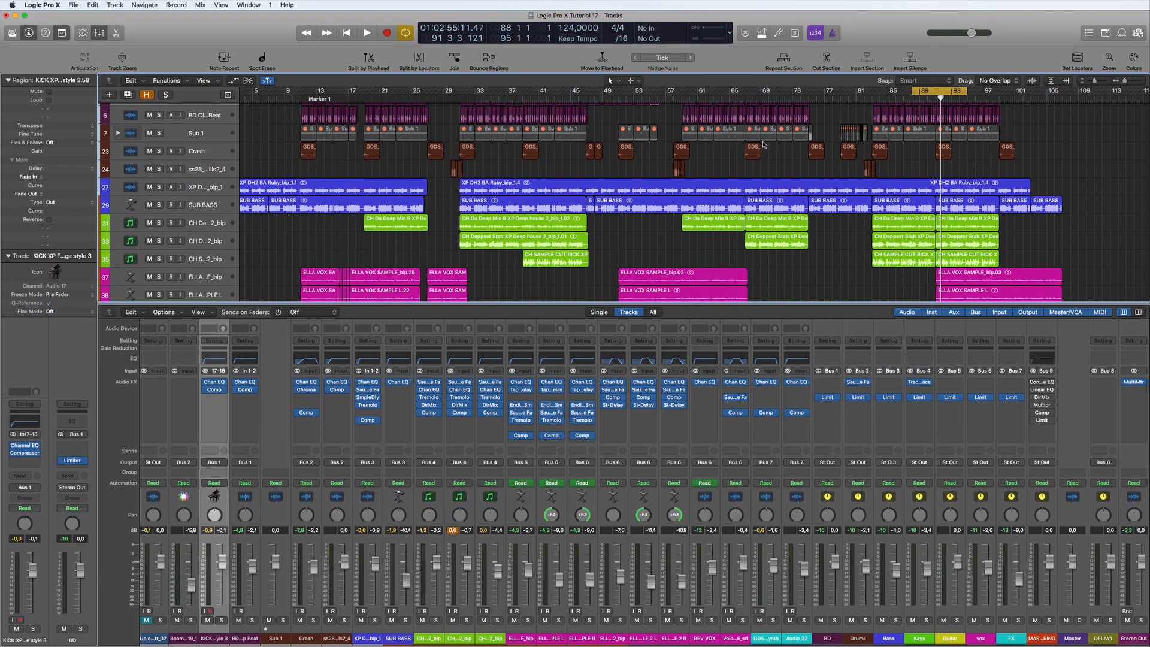
scroll(739, 260, "down", 8)
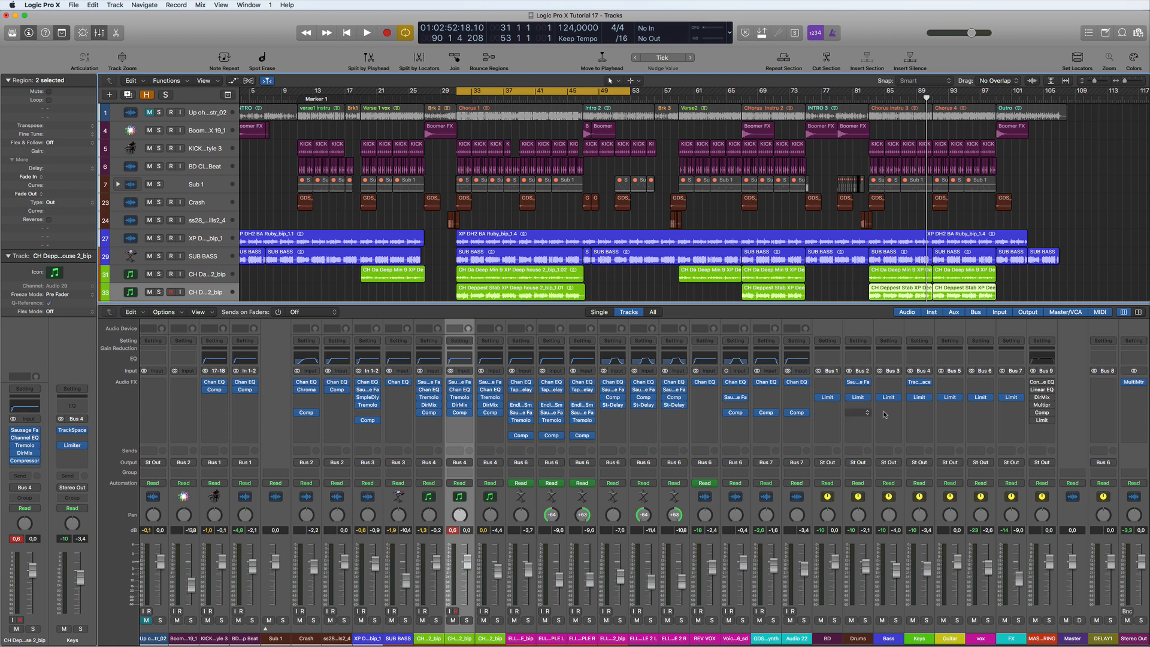
Remove the Limiter from the unused Guitar bus and delete the Guitar track.
left_click(952, 412)
left_click(959, 399)
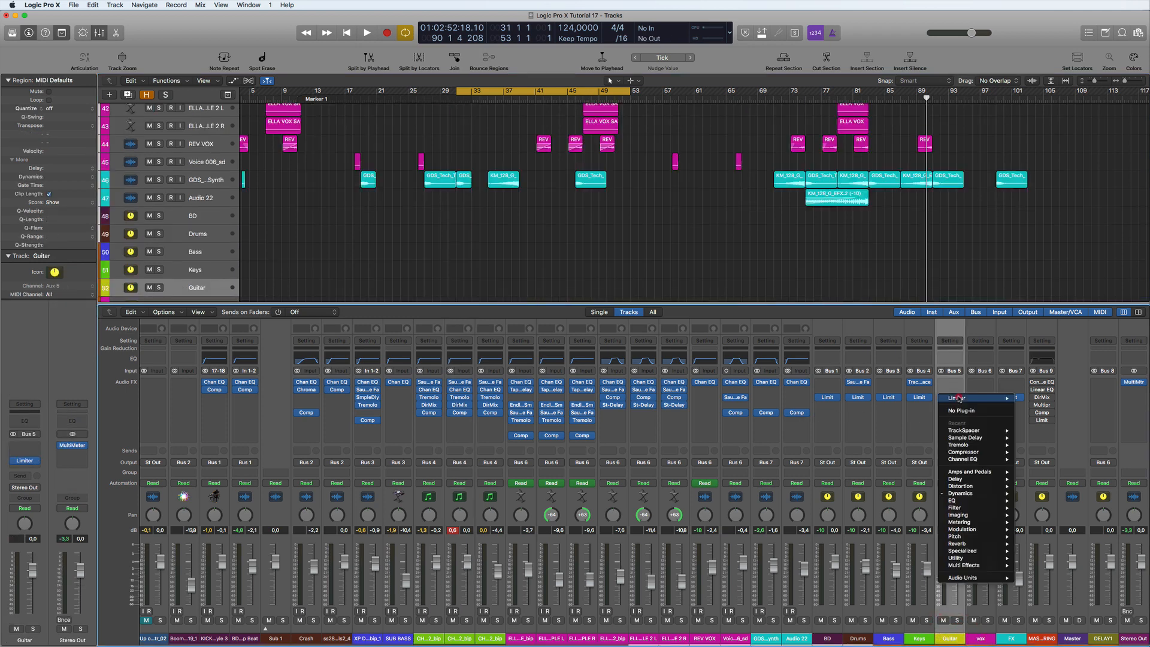
key("Escape")
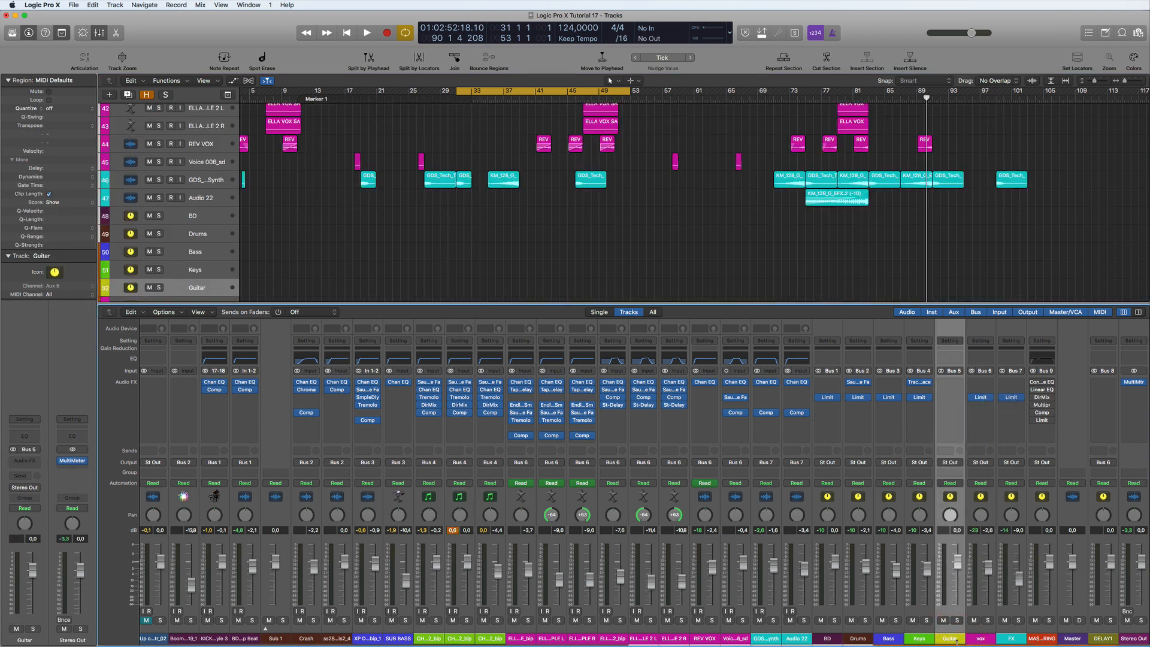
scroll(208, 210, "down", 4)
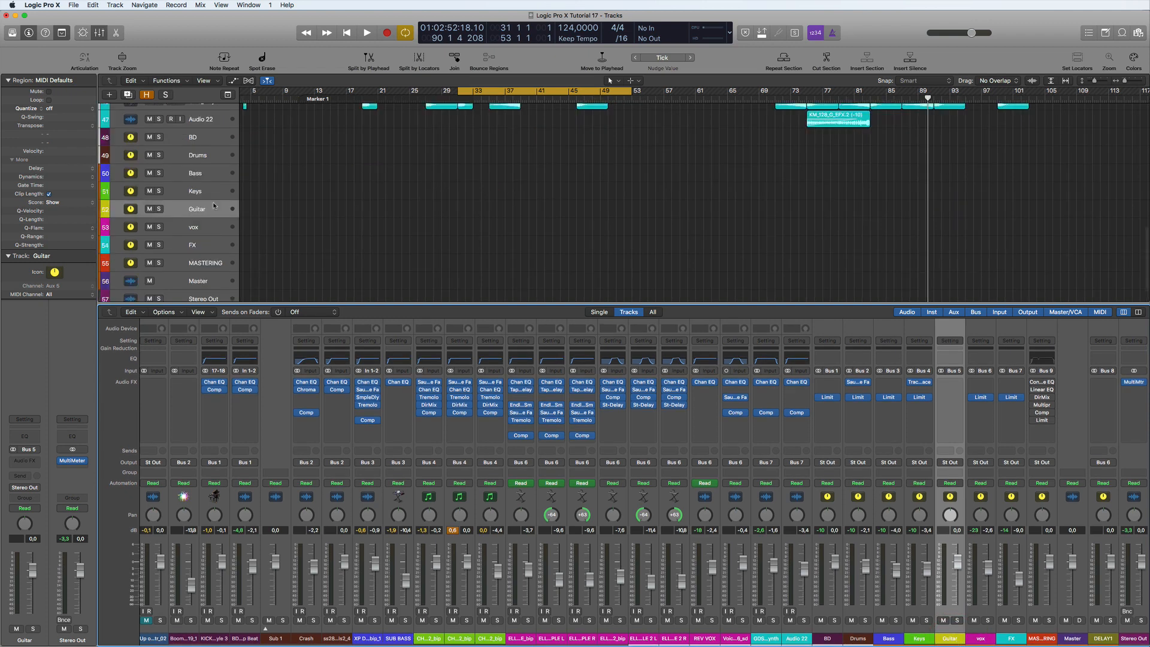
left_click(208, 210)
key("BackSpace")
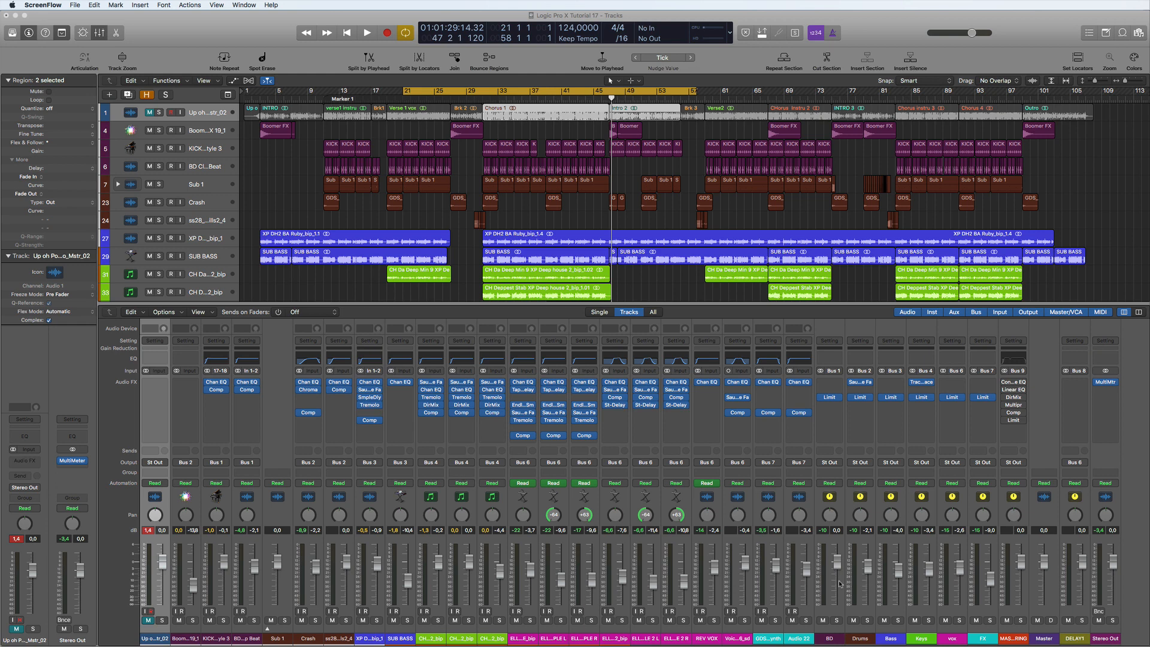
Play the arrangement within the cycle range, stop playback at bar 27 and turn cycle mode off.
left_click(1141, 414)
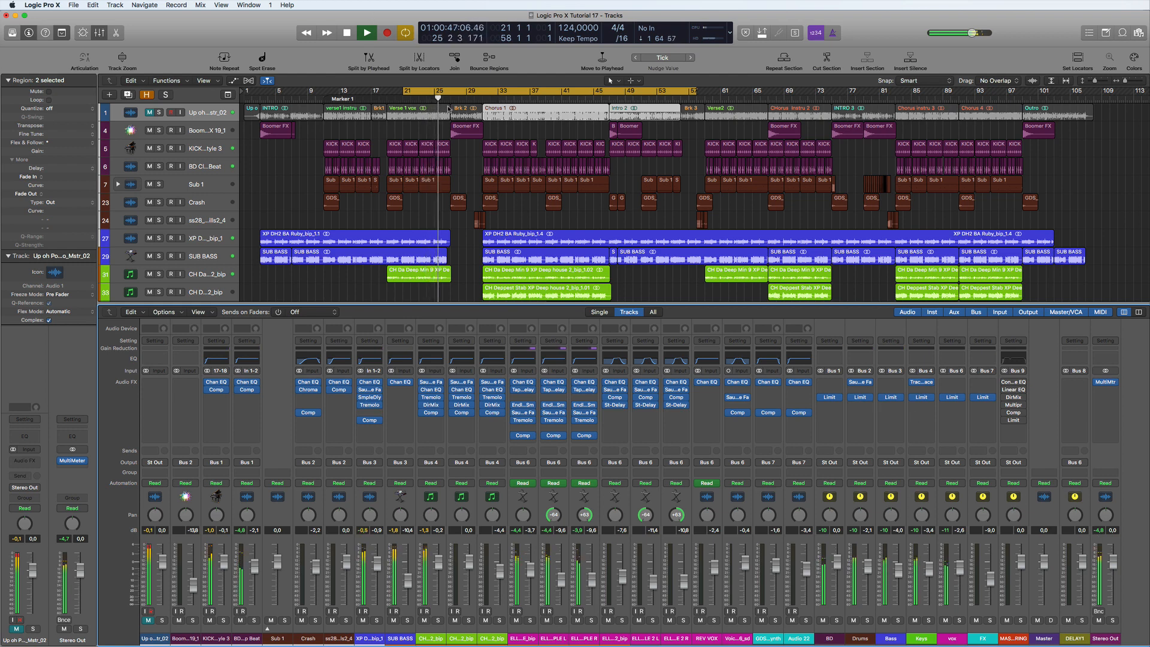
key("space")
key("c")
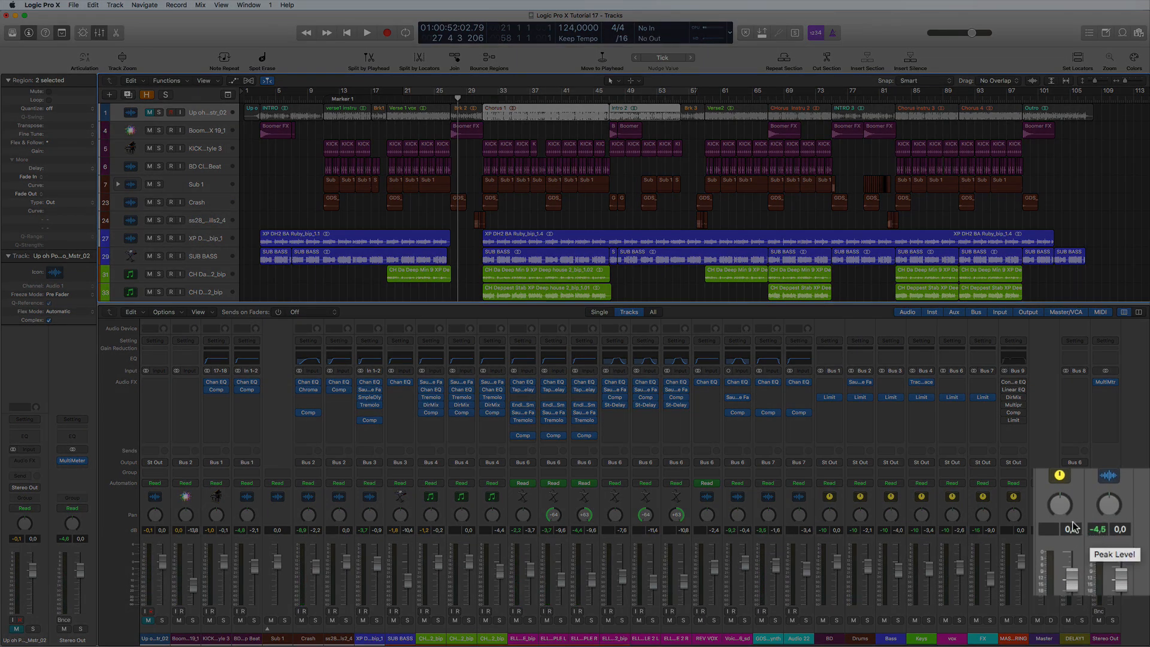
scroll(506, 118, "down", 20)
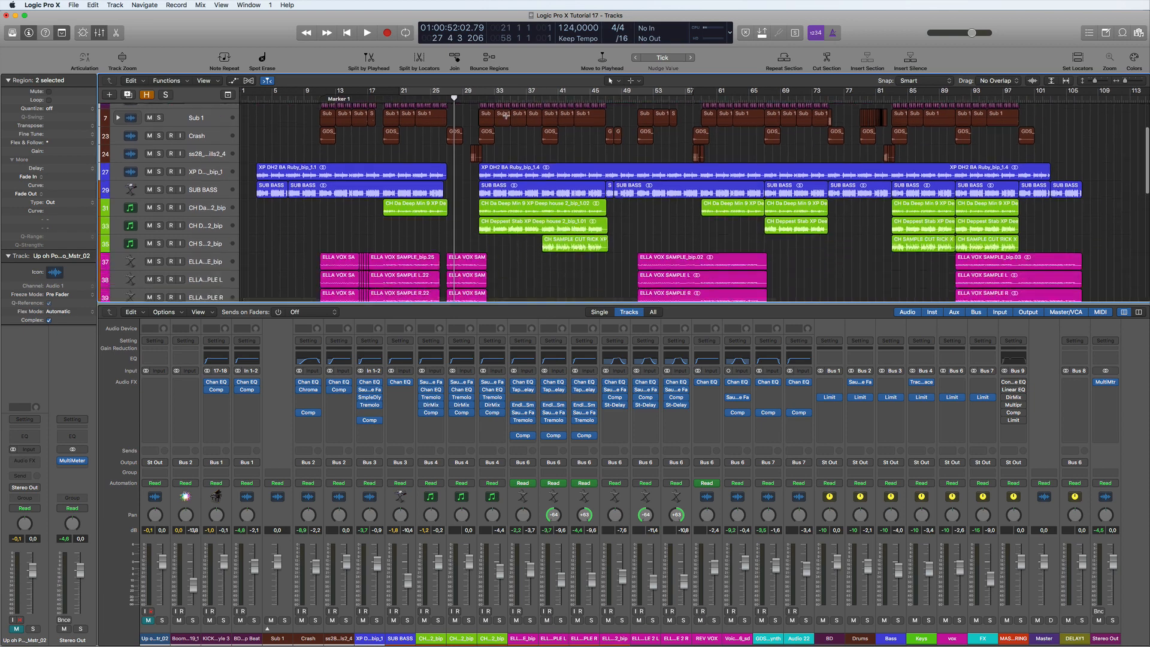
scroll(506, 118, "up", 20)
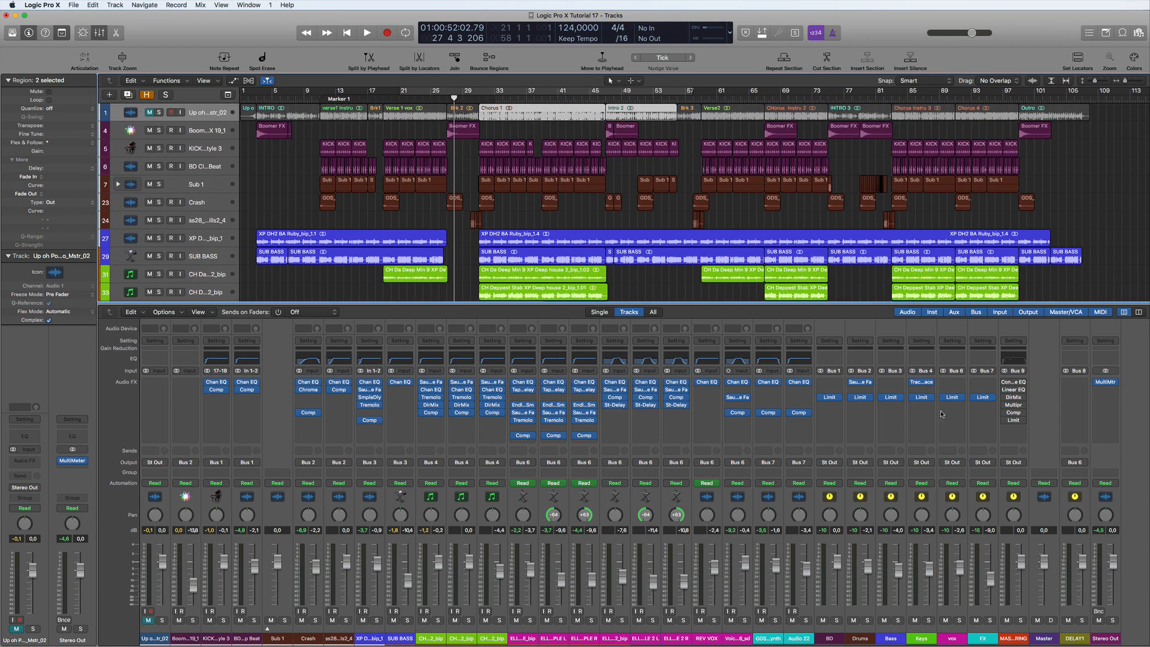
Select the BD, Drums, Bass, Keys, vox and FX bus channels and route their outputs to Bus 9 (MASTERING).
mouse_move(1023, 391)
left_click_drag(983, 639, 836, 639)
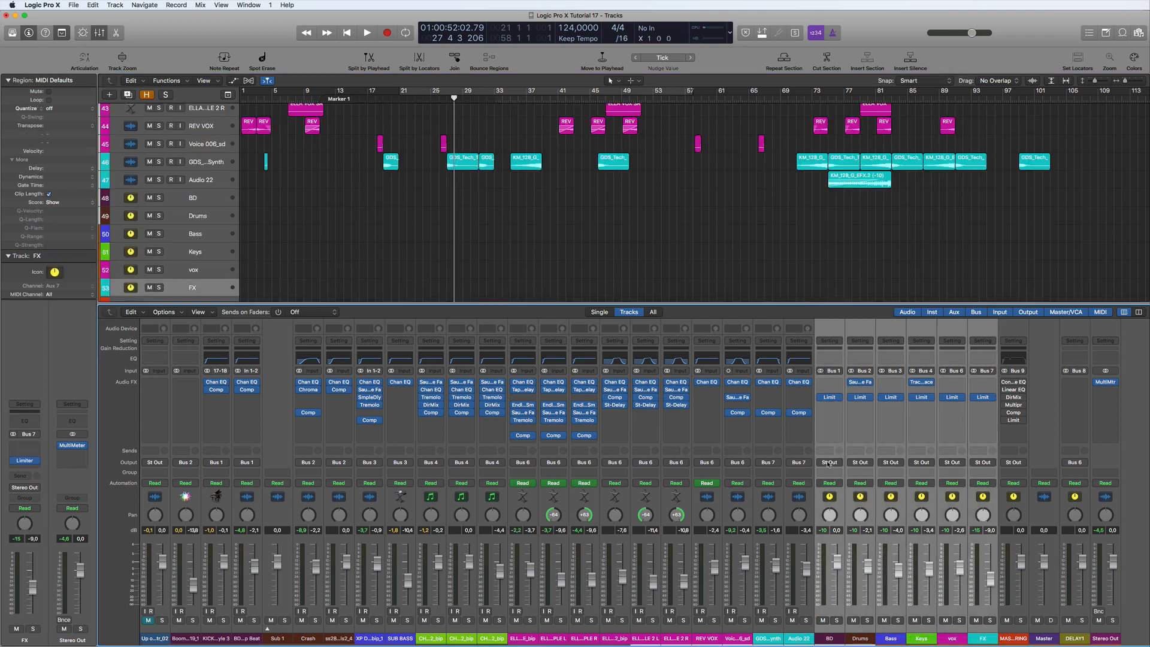
left_click(828, 462)
mouse_move(836, 498)
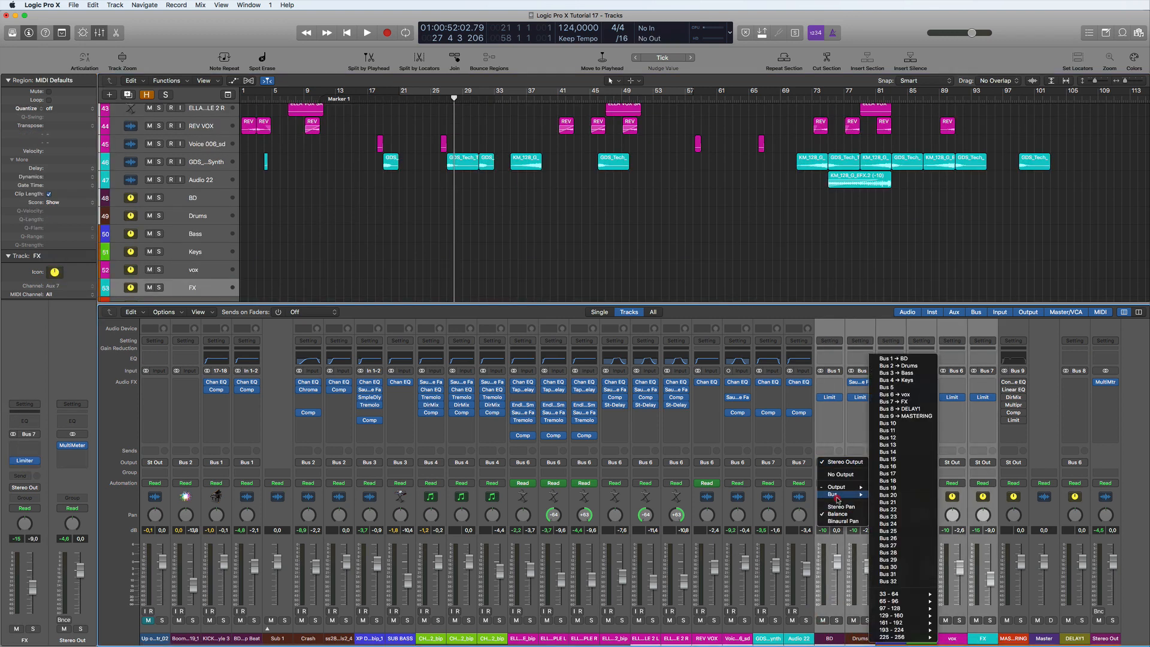
left_click(921, 416)
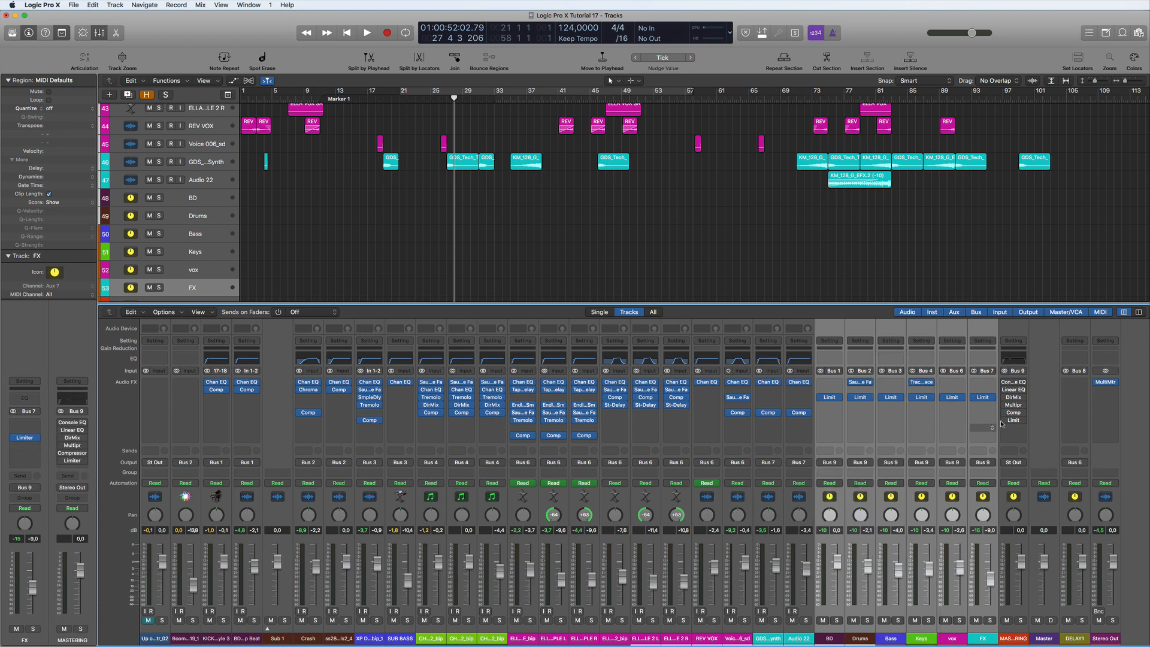
Open the Vintage Console EQ on the MASTERING channel, enable it and compare it bypassed and active while the first chorus plays.
left_click(1012, 382)
left_click_drag(351, 25, 689, 122)
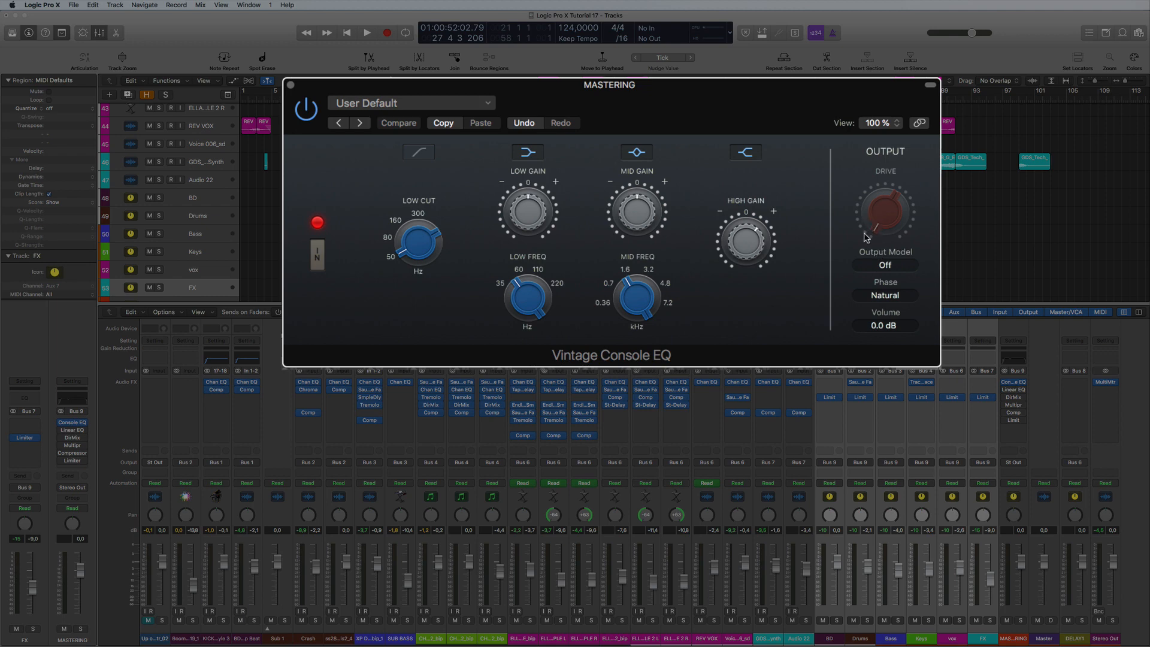
mouse_move(746, 240)
mouse_move(654, 196)
mouse_move(506, 193)
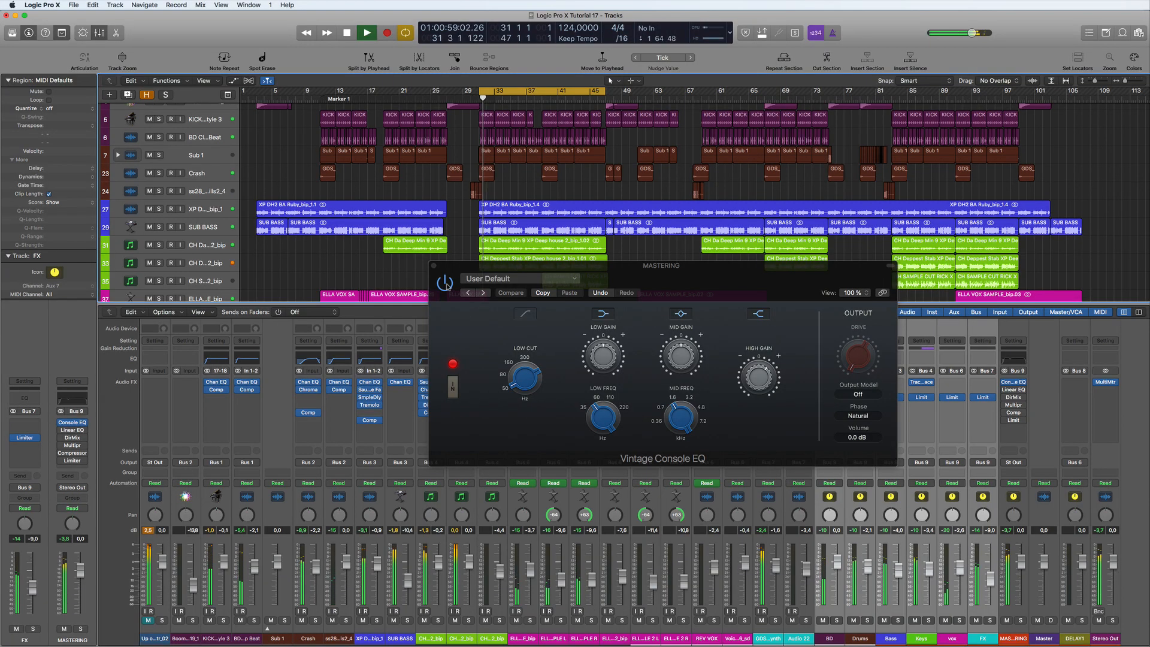
left_click(447, 286)
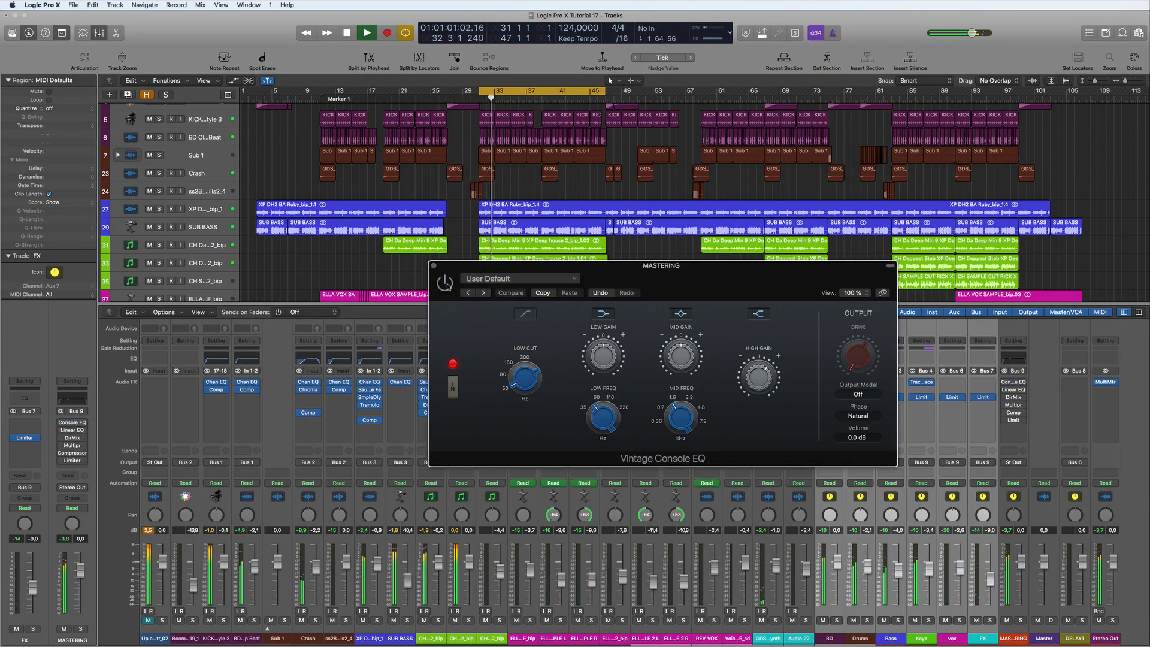
left_click(447, 286)
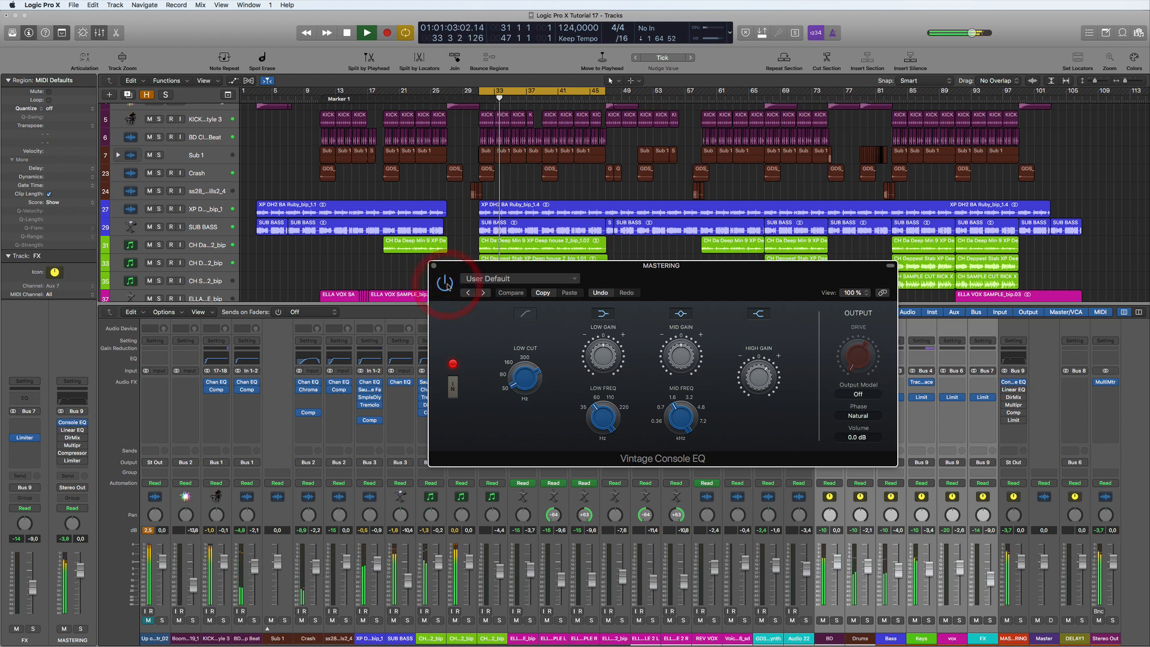
key("space")
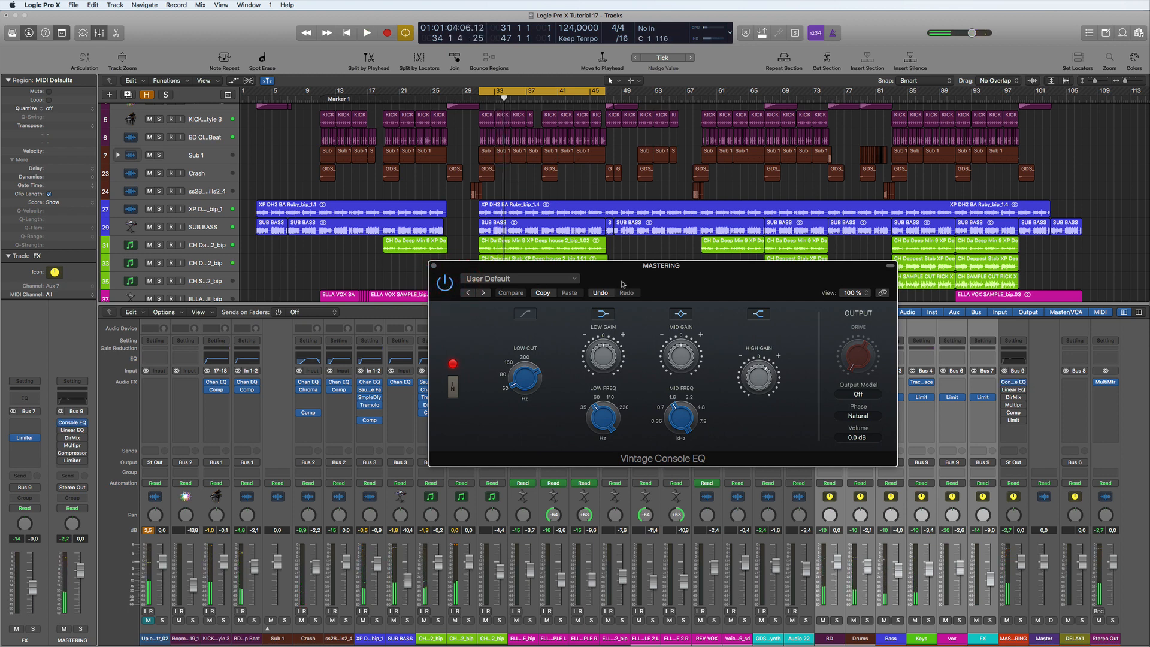
Replay the chorus from bar 31 while toggling the Vintage Console EQ's bypass, leave it active and close the plug-in.
left_click_drag(652, 284, 575, 257)
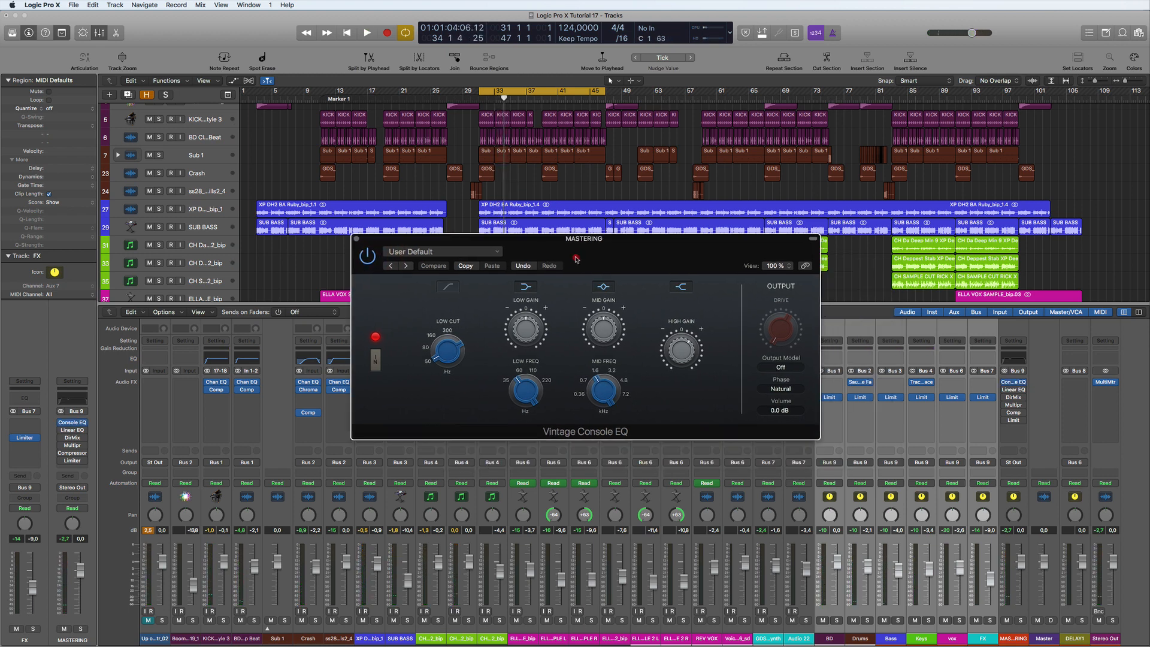
left_click(367, 256)
key("space")
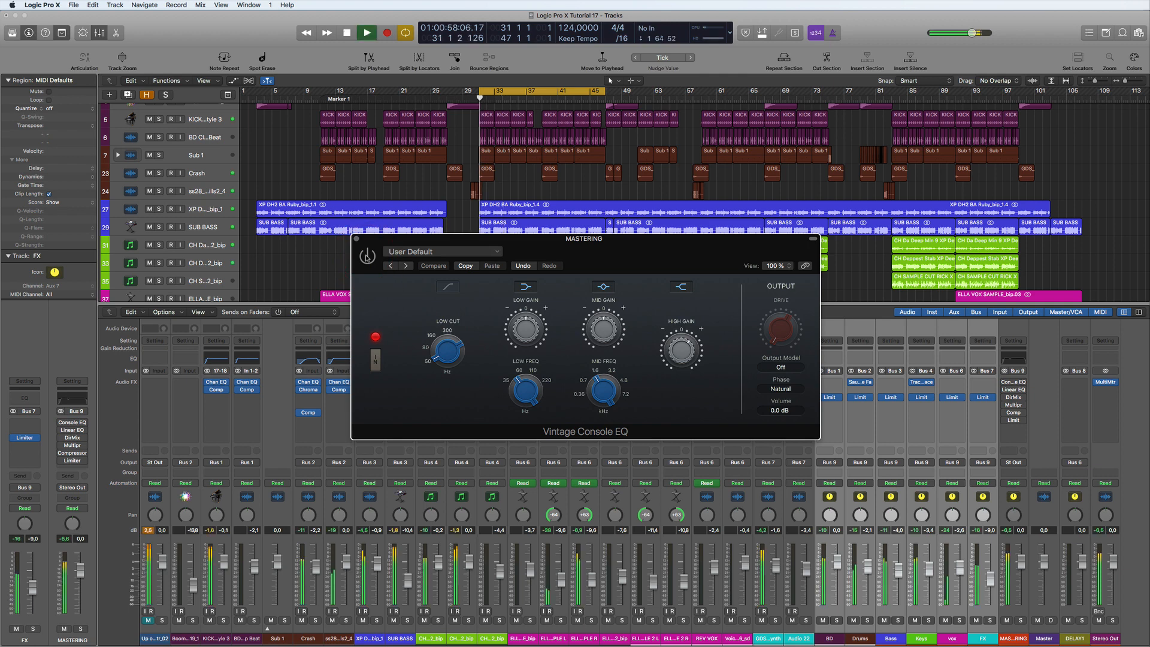
left_click(366, 256)
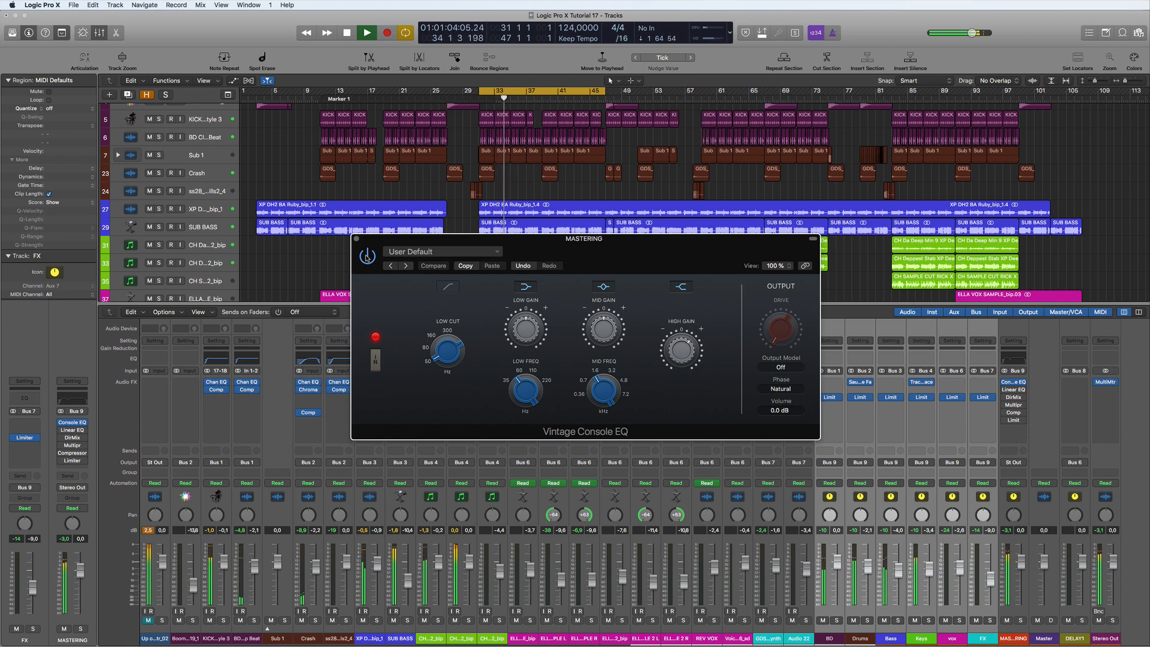
left_click(367, 256)
left_click(367, 257)
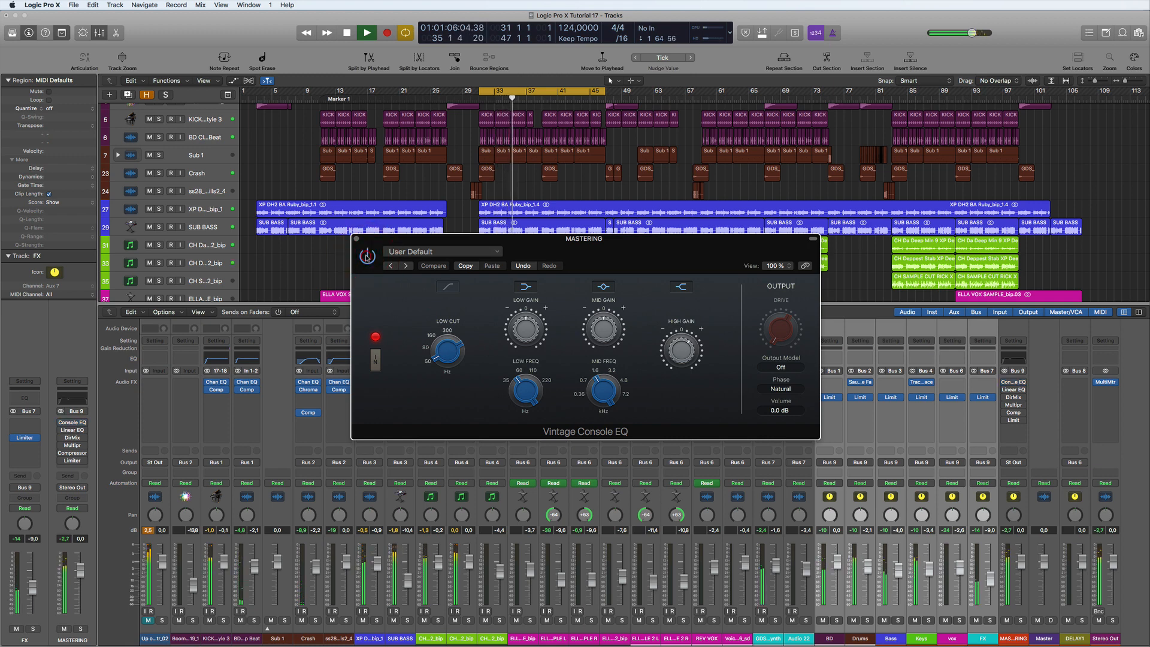
key("space")
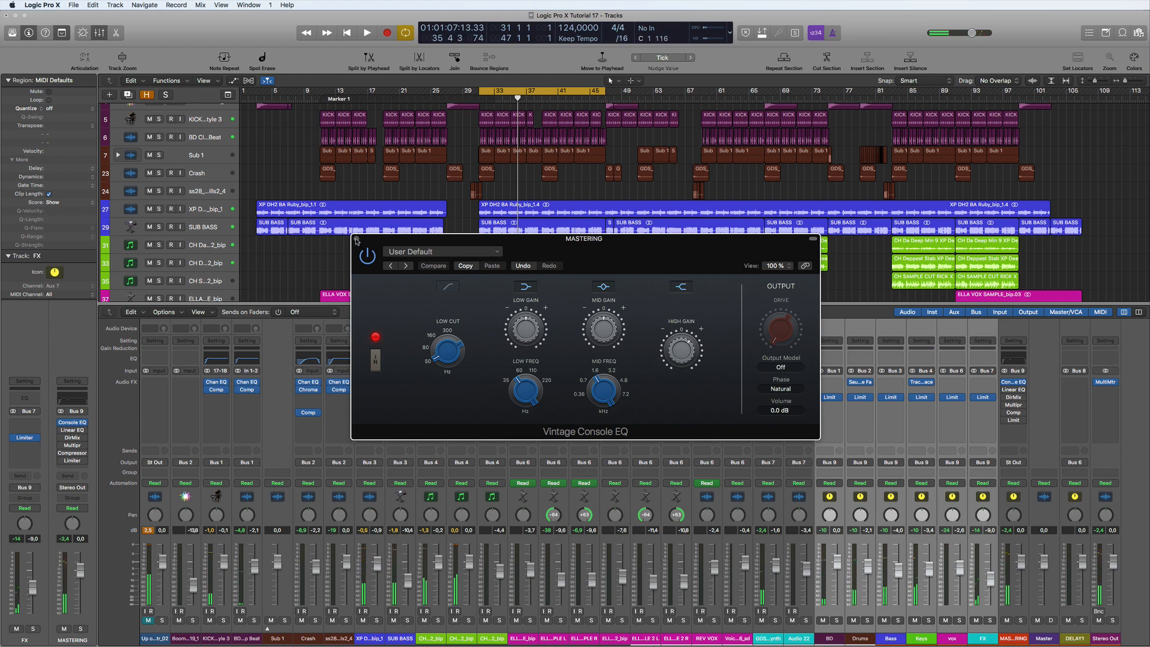
left_click(357, 239)
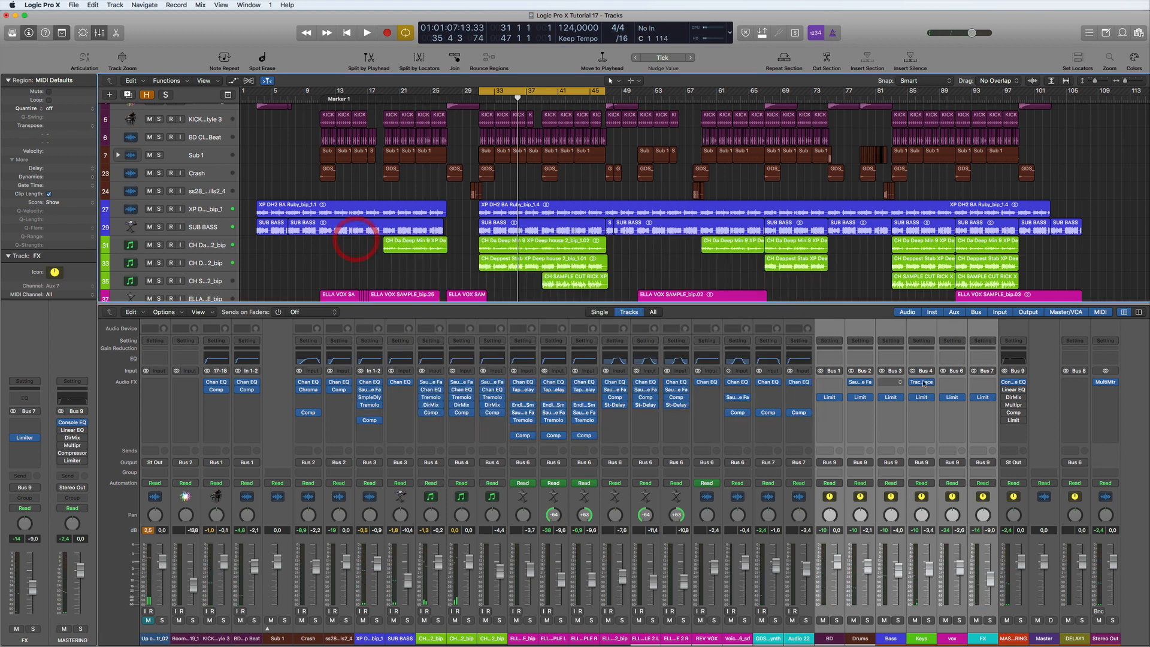
Open the Linear Phase EQ on the MASTERING channel, enable it and compare it bypassed and active during playback.
left_click(1013, 390)
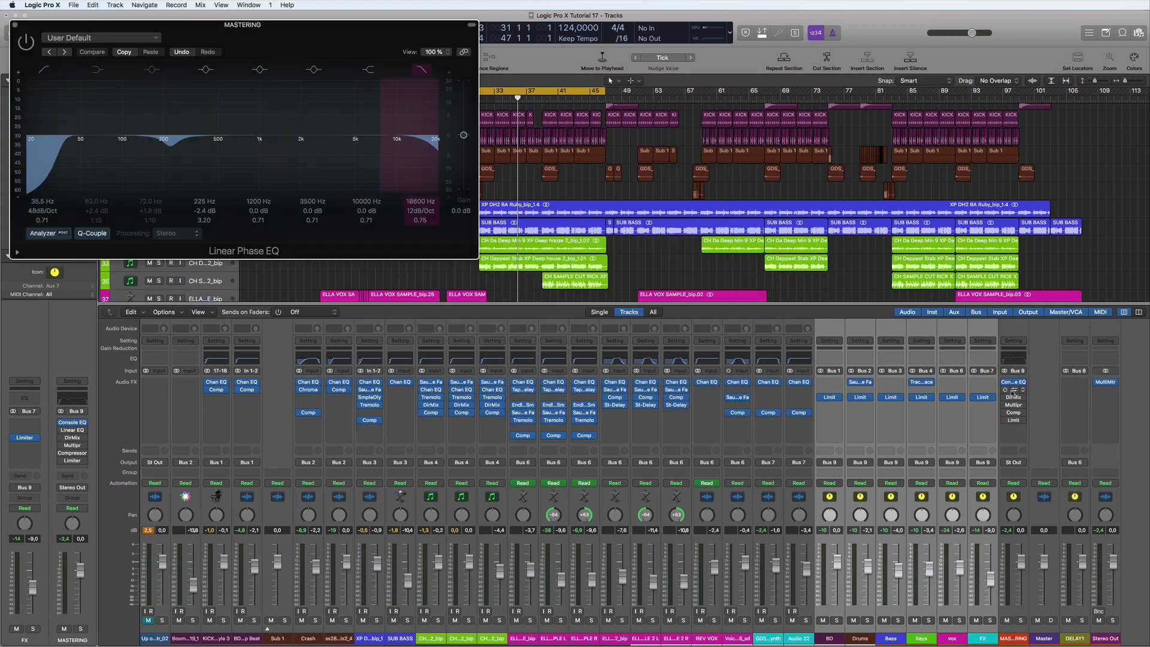
left_click_drag(347, 57, 690, 230)
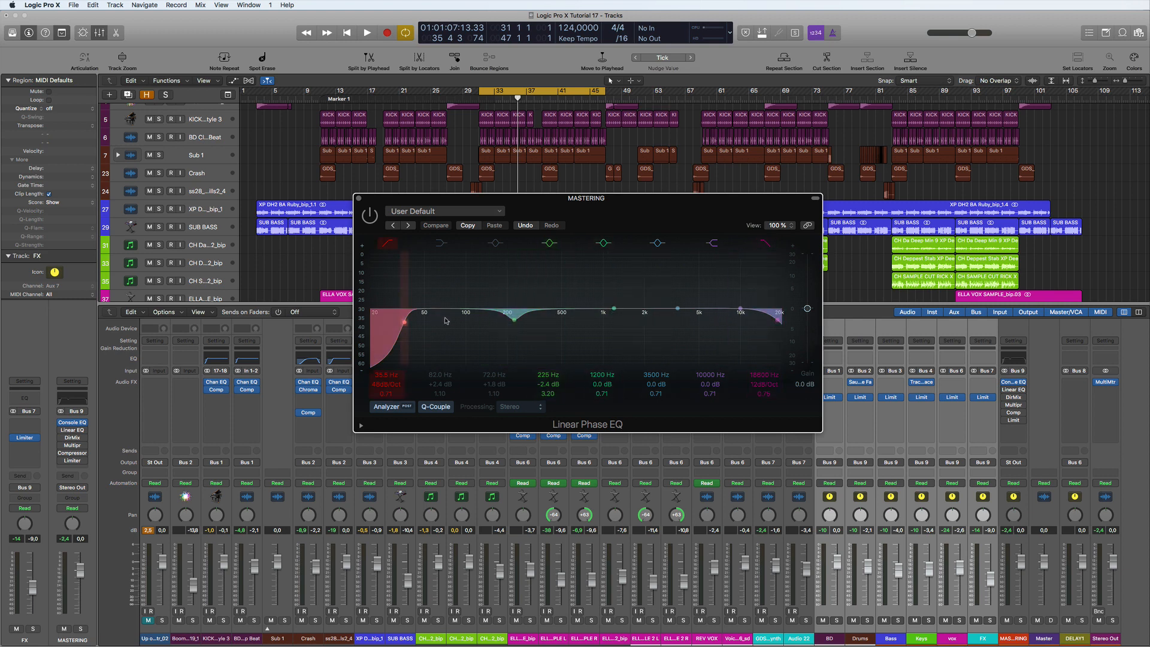
left_click_drag(674, 214, 708, 213)
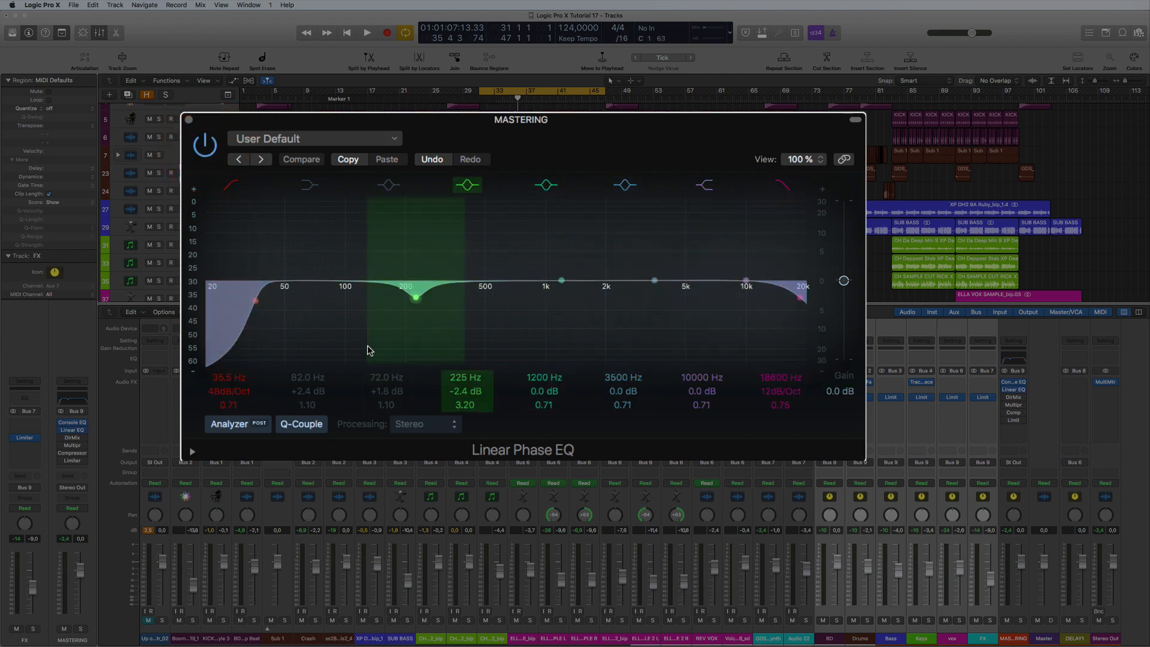
key("space")
left_click(206, 146)
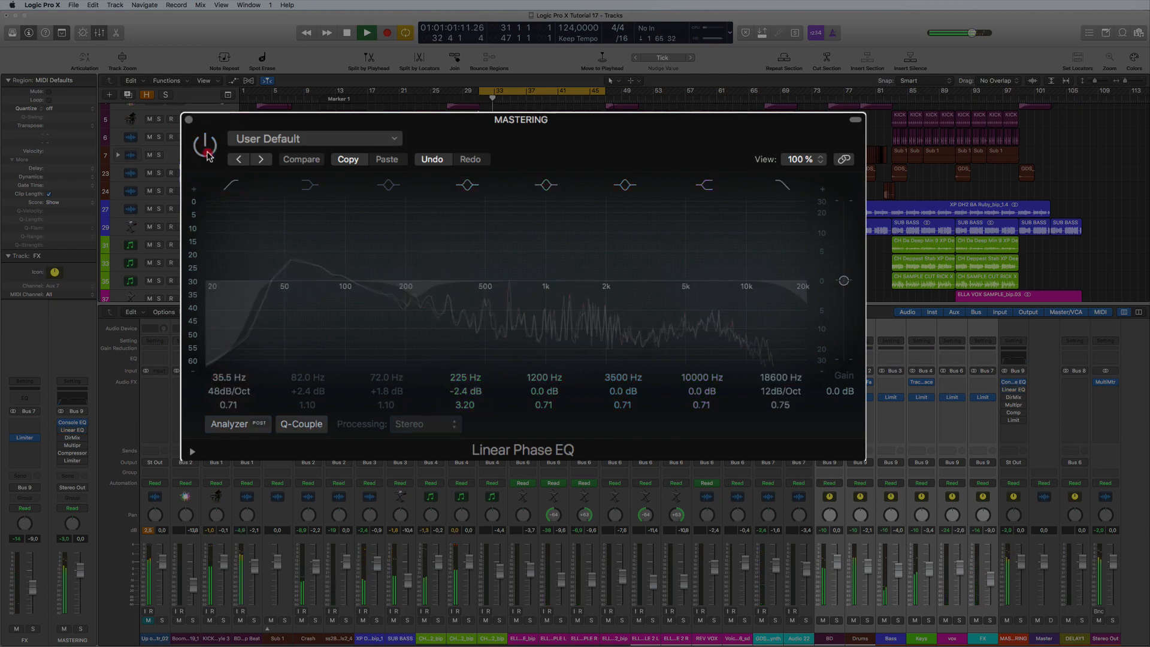
left_click(207, 154)
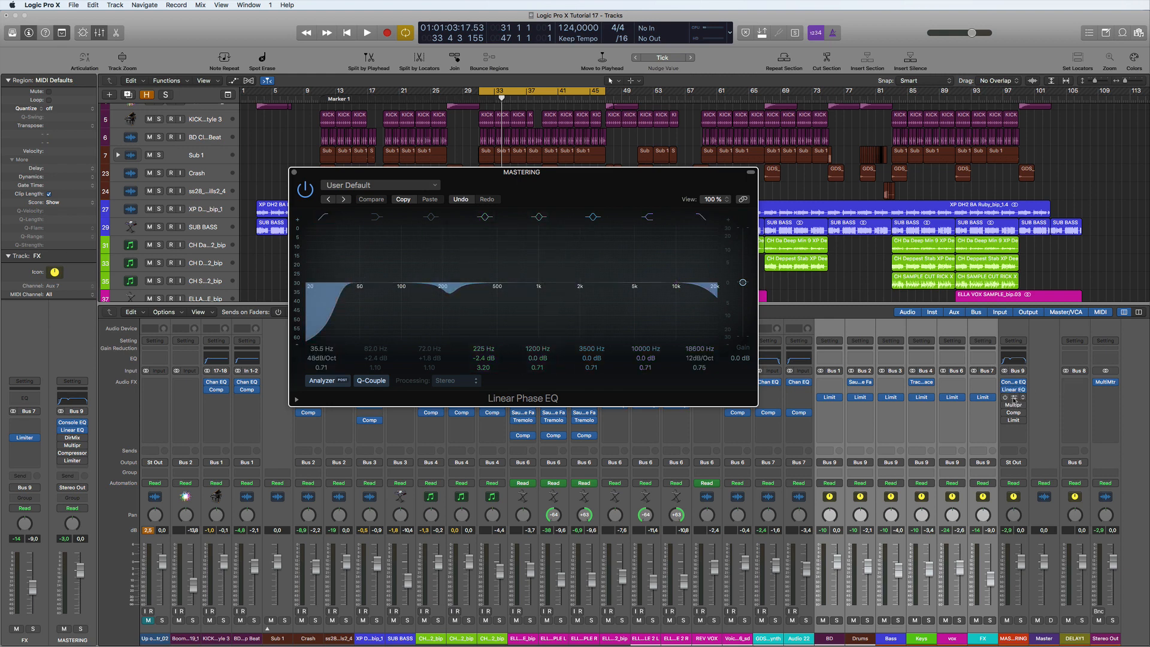
Open the MASTERING channel's Direction Mixer in place of the Linear Phase EQ and enable it while comparing the chorus without it.
left_click(1013, 397)
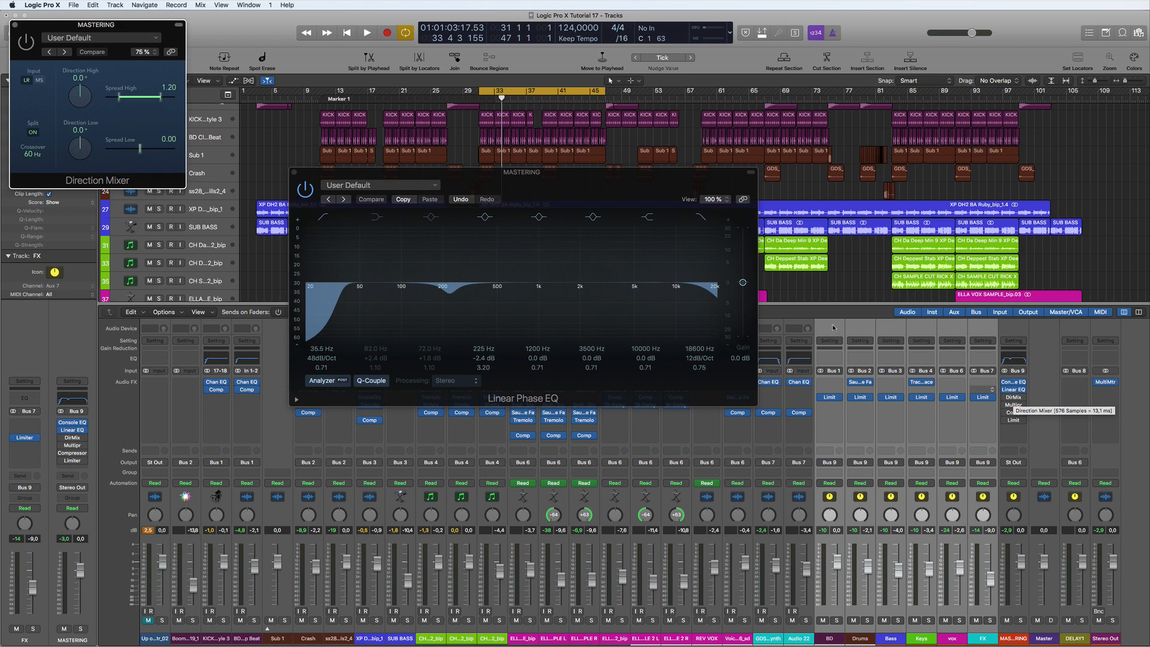
left_click(293, 173)
left_click_drag(153, 27, 728, 114)
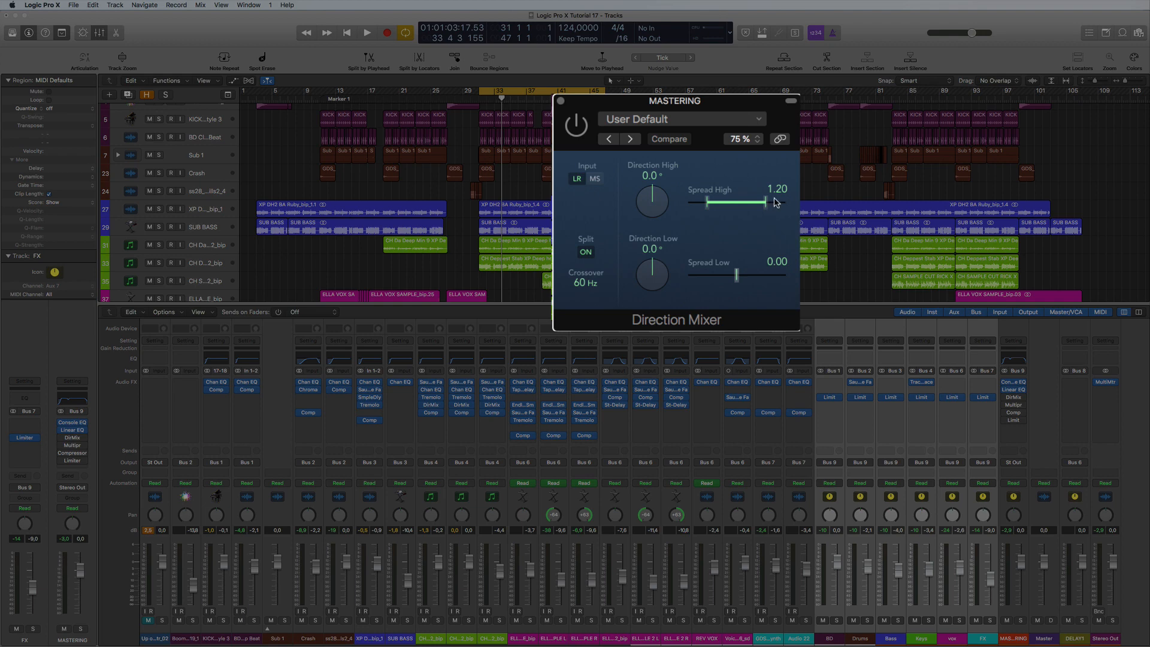
left_click(576, 125)
key("space")
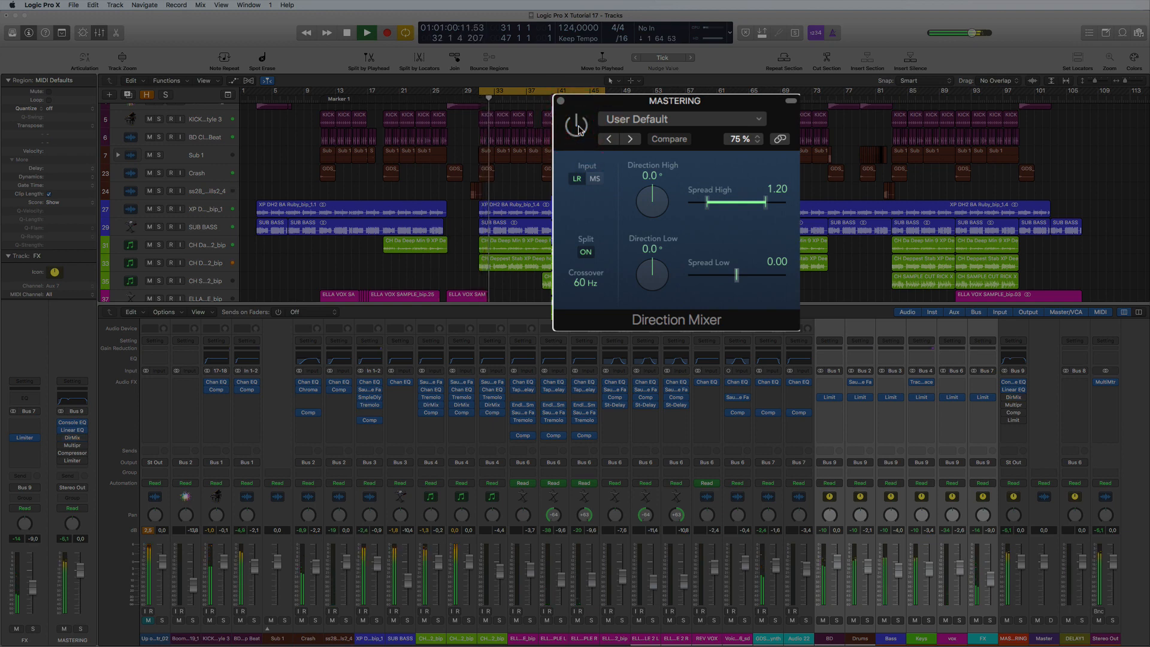
left_click(577, 125)
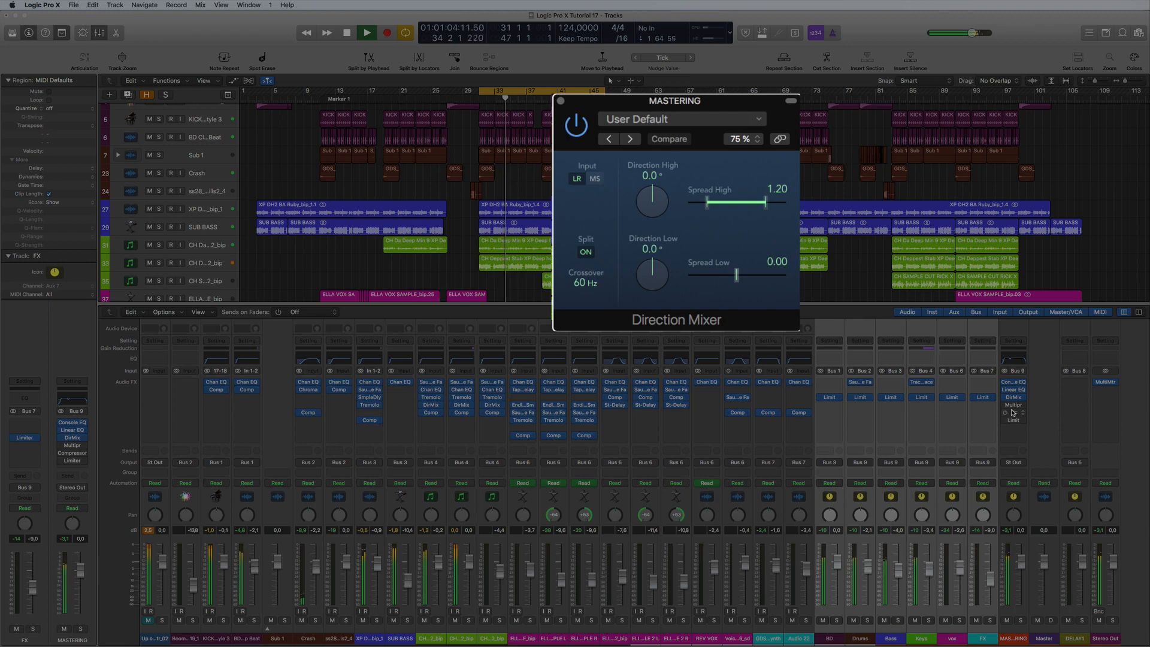
key("space")
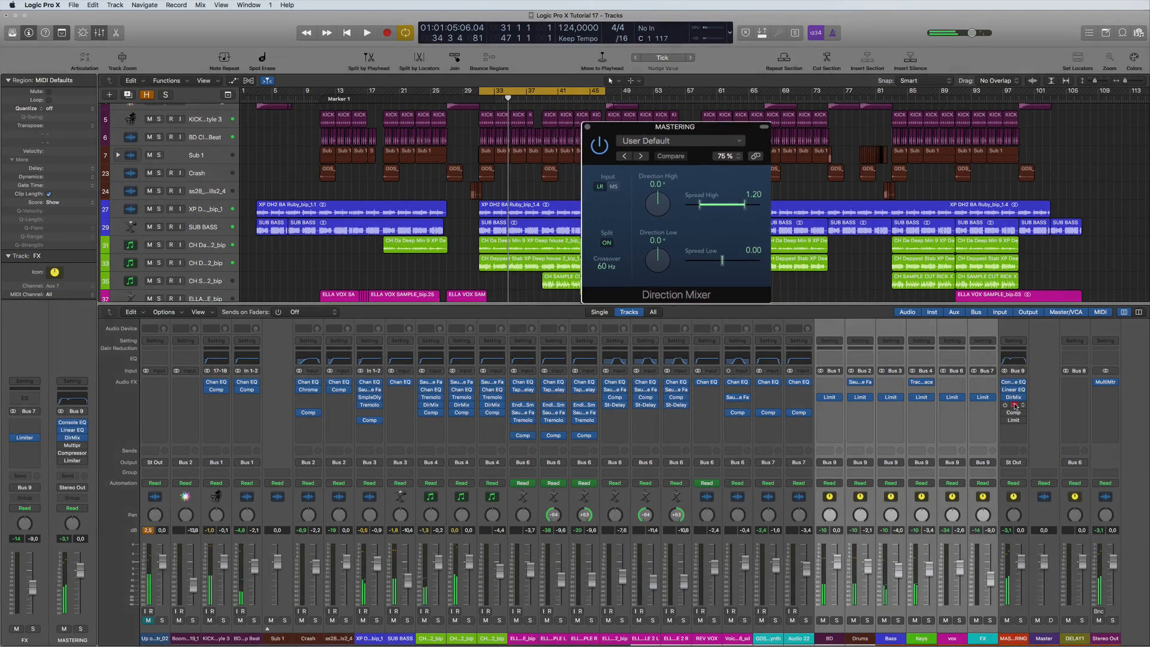
Open the Multipressor on the MASTERING channel and close the Direction Mixer.
left_click(1014, 405)
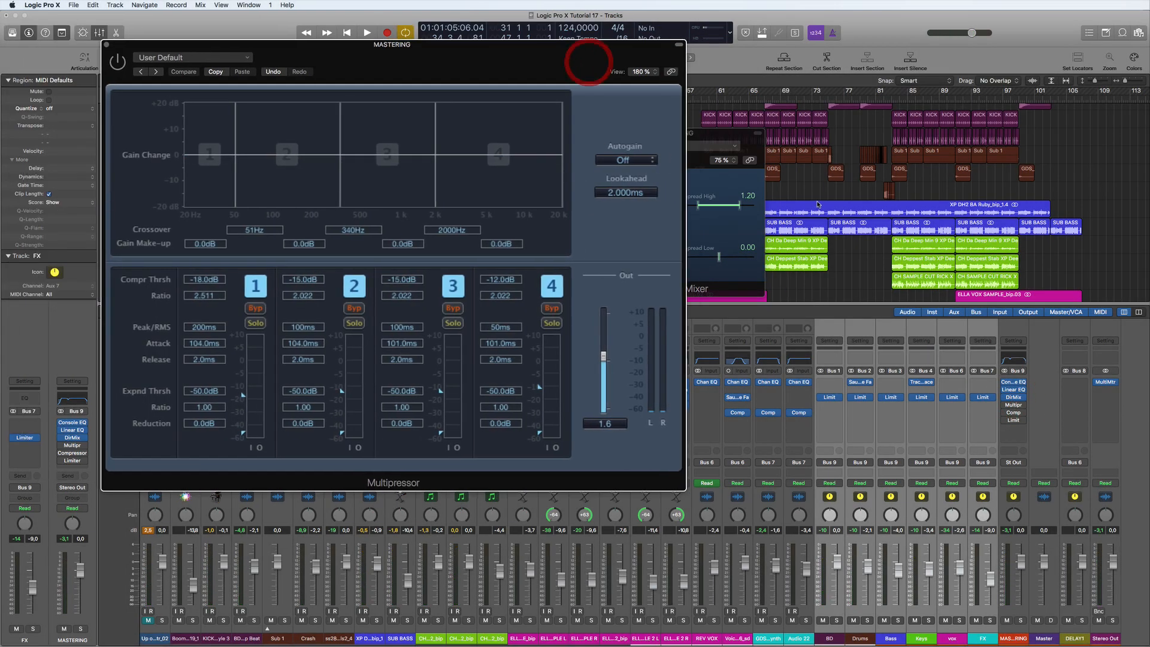
left_click_drag(755, 134, 841, 145)
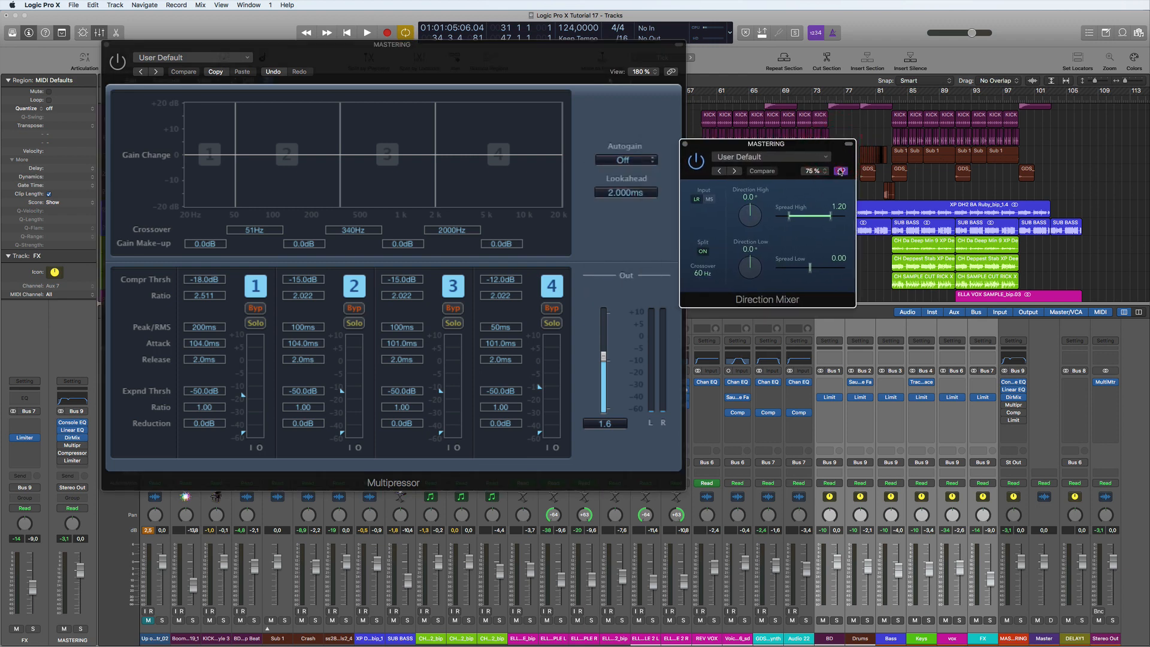
left_click(686, 145)
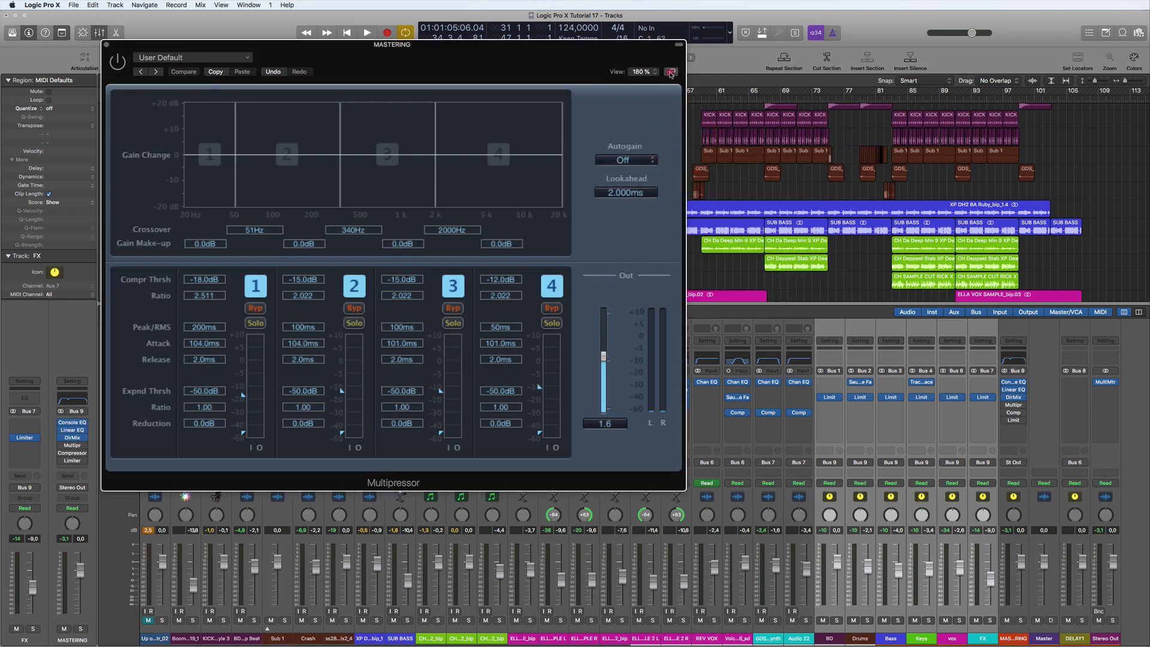
left_click_drag(573, 55, 643, 58)
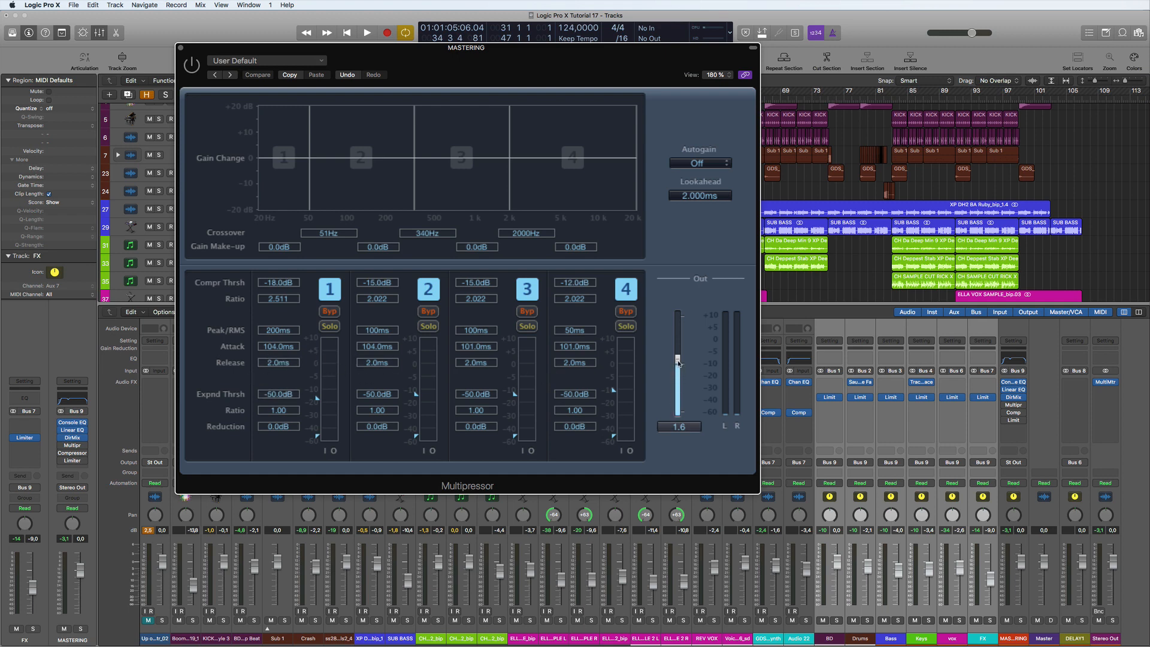
Play the chorus with the Multipressor enabled, adjust its output level to 1.6 and restart playback from bar 31.
key("space")
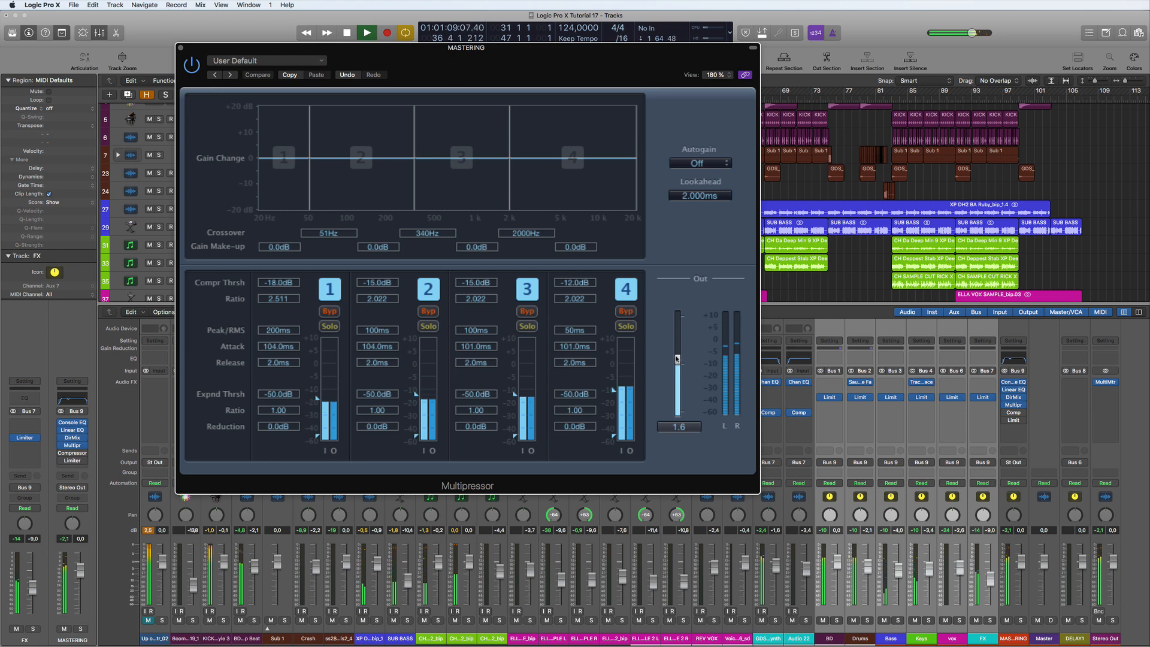
left_click_drag(677, 358, 677, 360)
key("space")
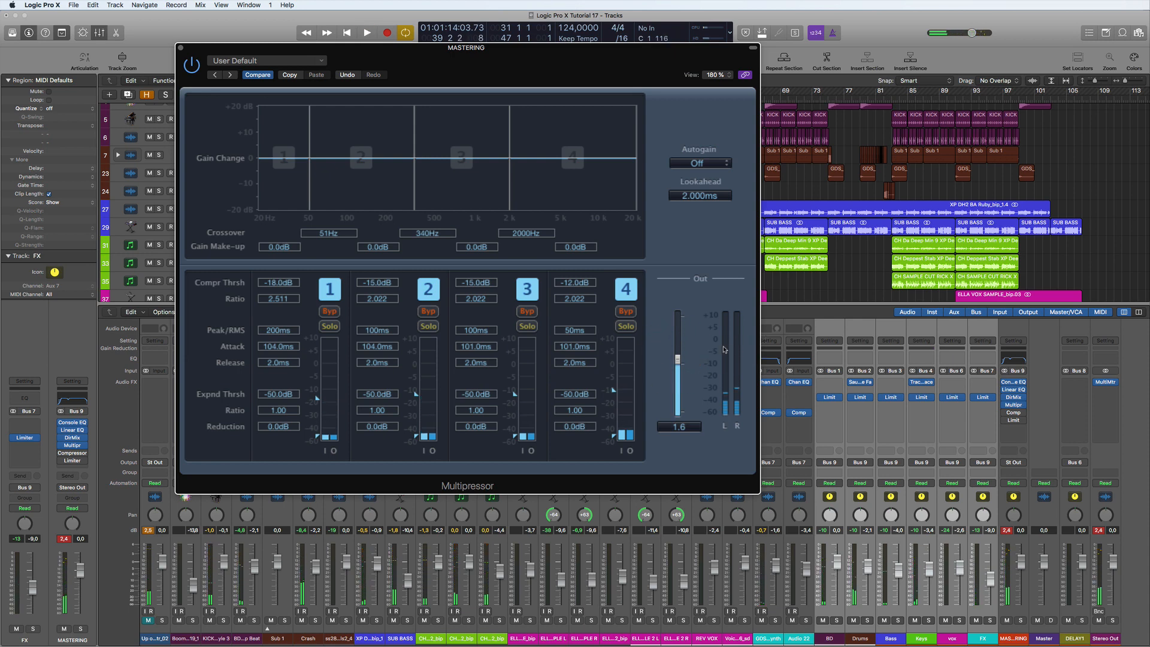
key("space")
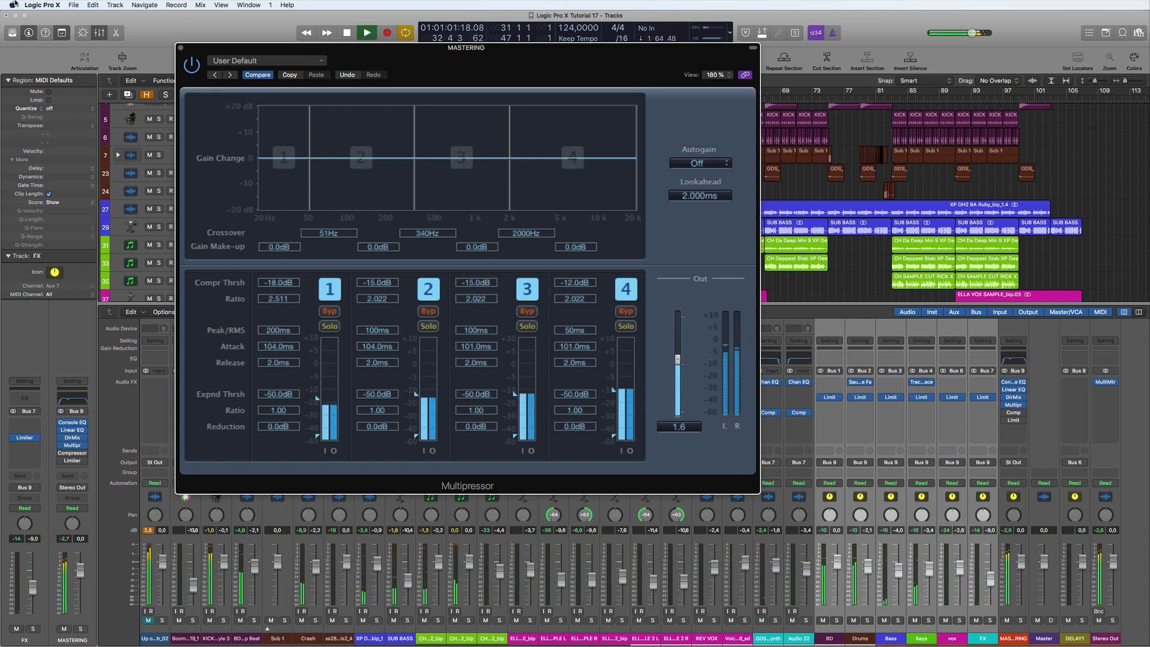
Compare the chorus with the Multipressor bypassed and active, leave it enabled and stop playback.
left_click(196, 67)
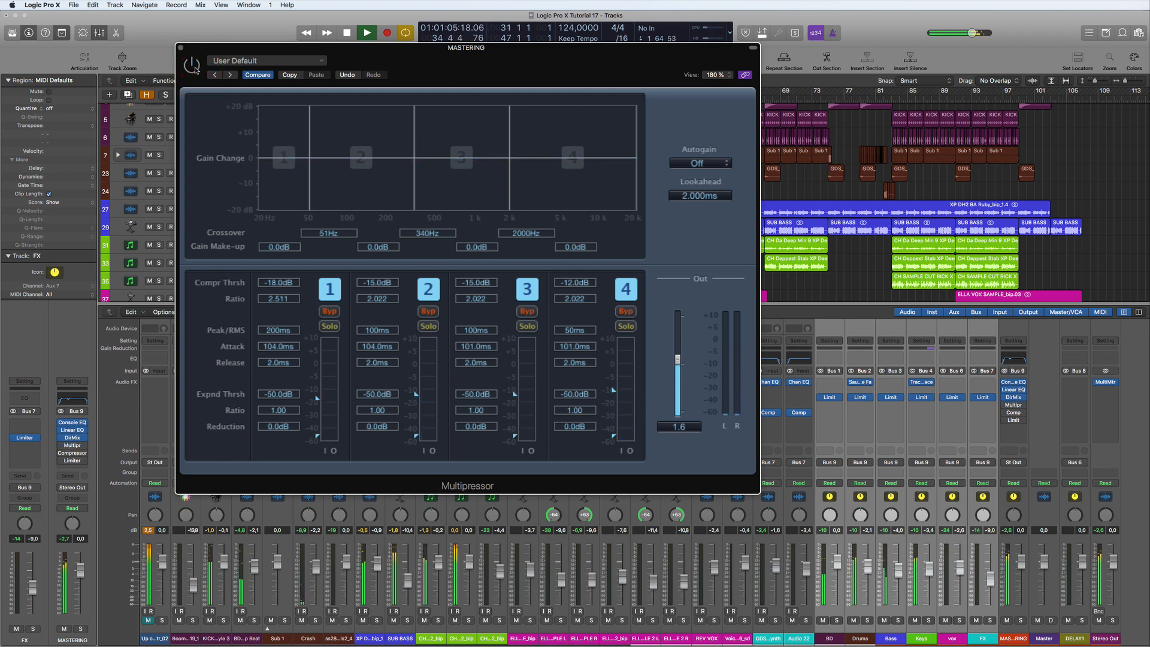
left_click(195, 67)
key("space")
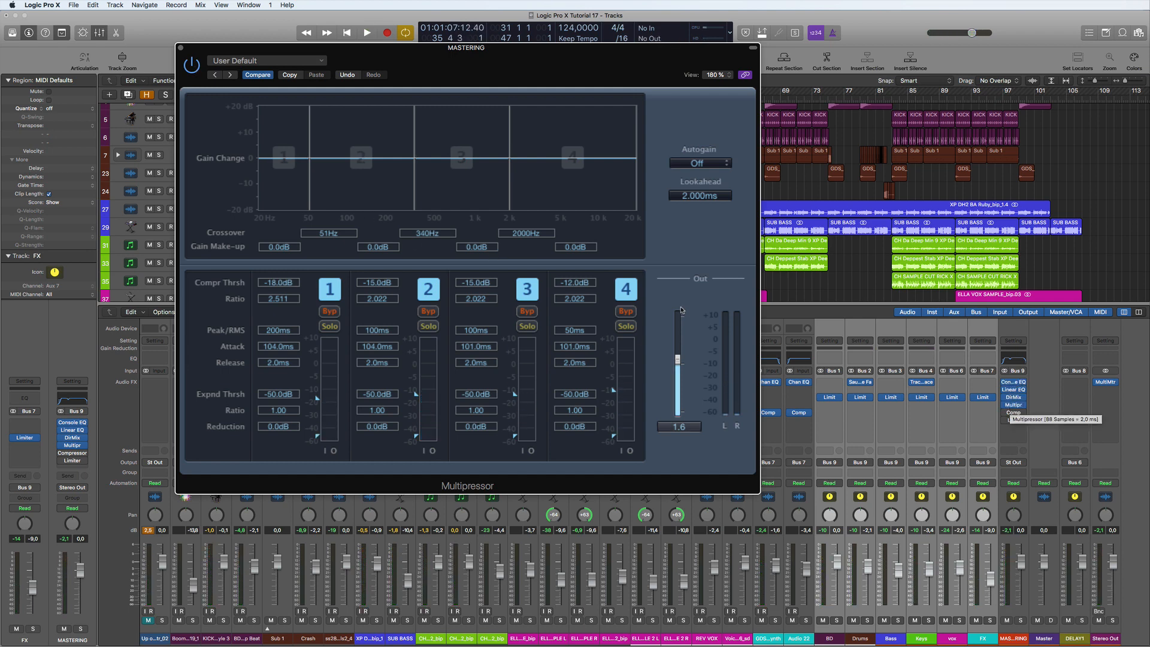
Open the Compressor on the MASTERING channel, enable it and compare the chorus with it bypassed and active.
left_click(1013, 418)
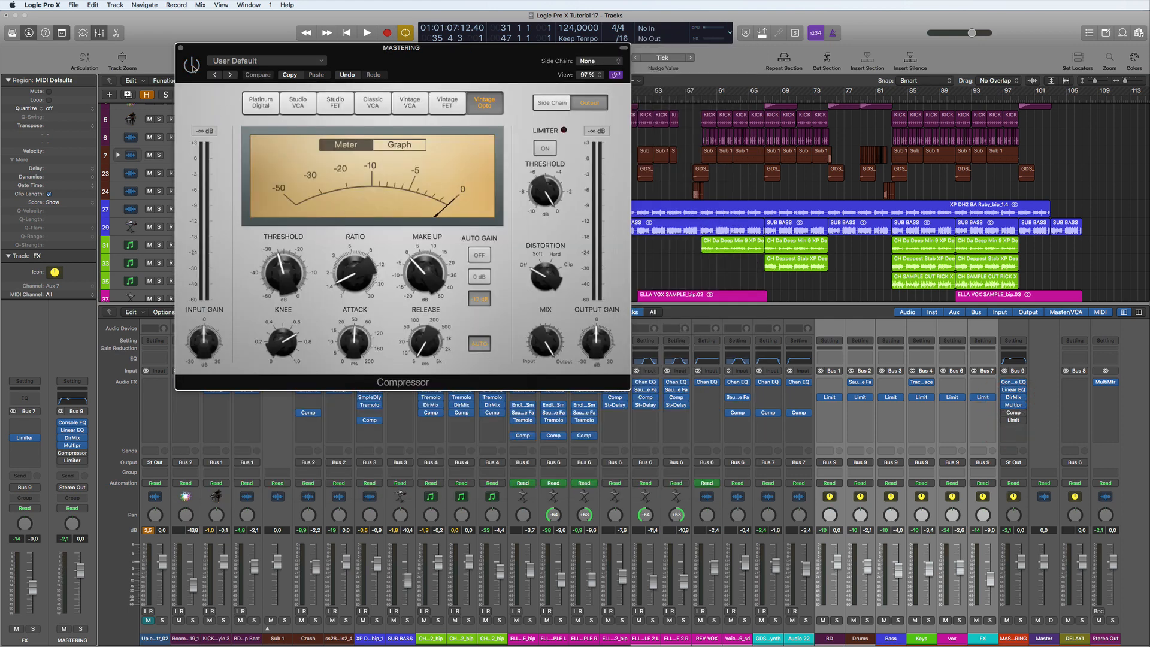
key("space")
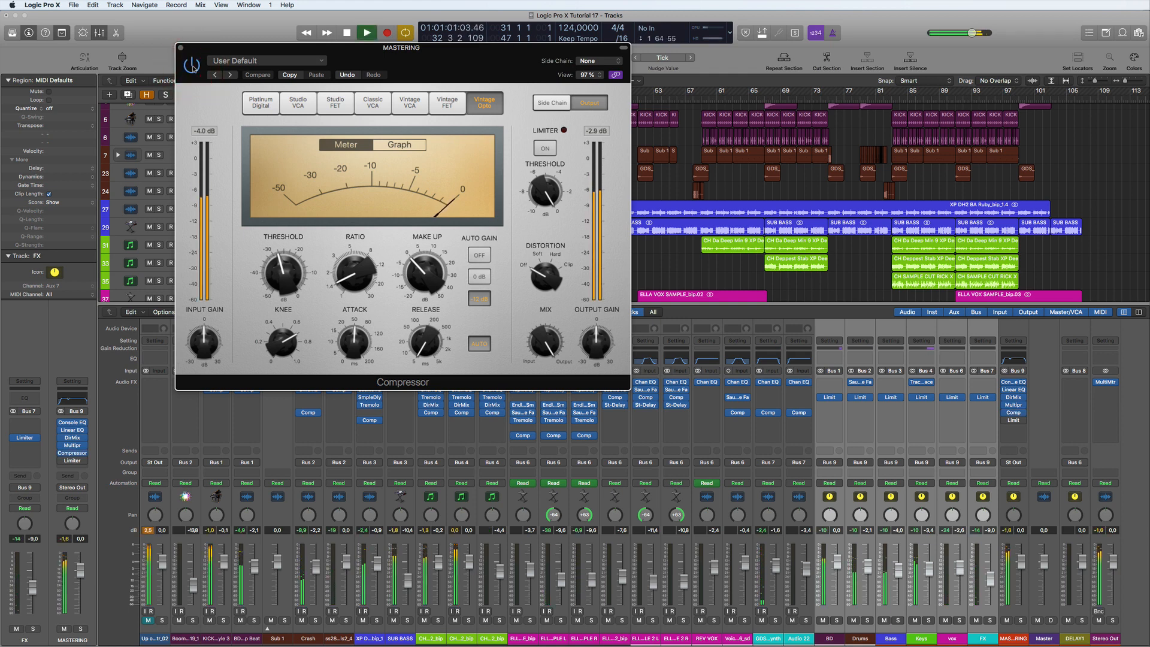
key("space")
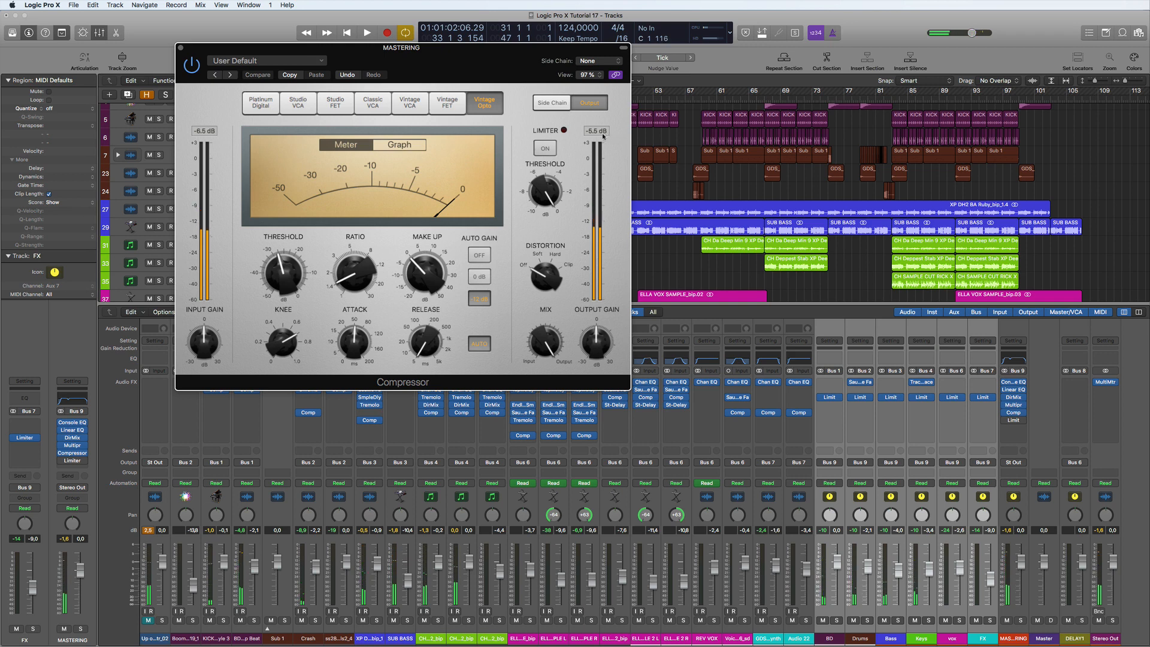
key("space")
left_click(197, 70)
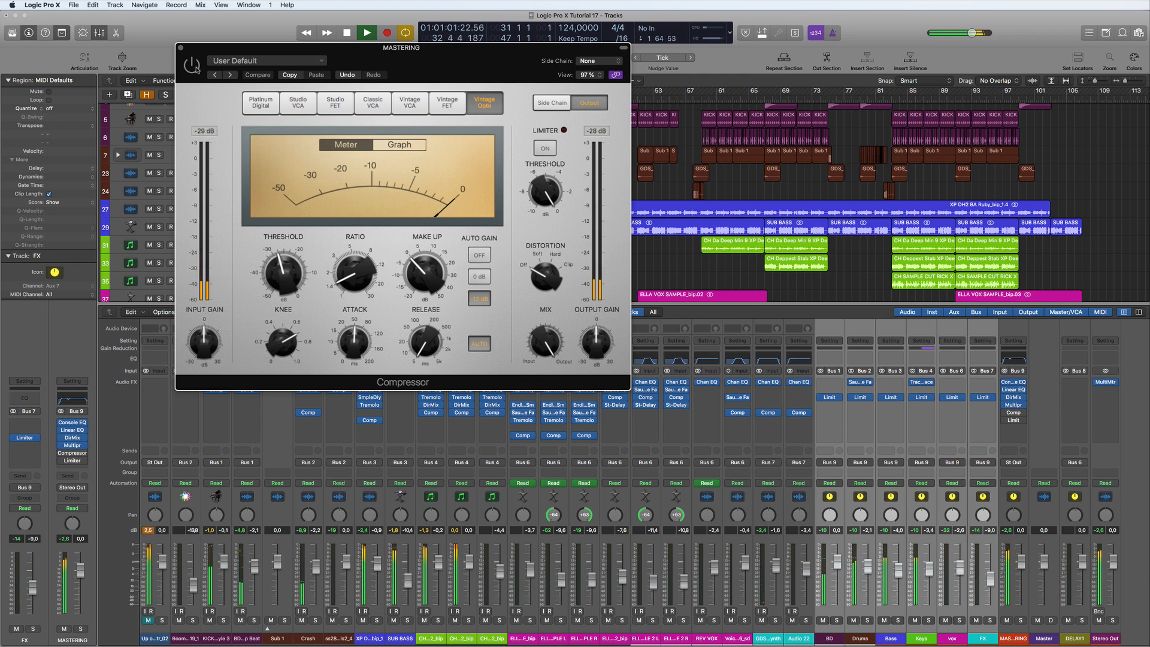
left_click(198, 70)
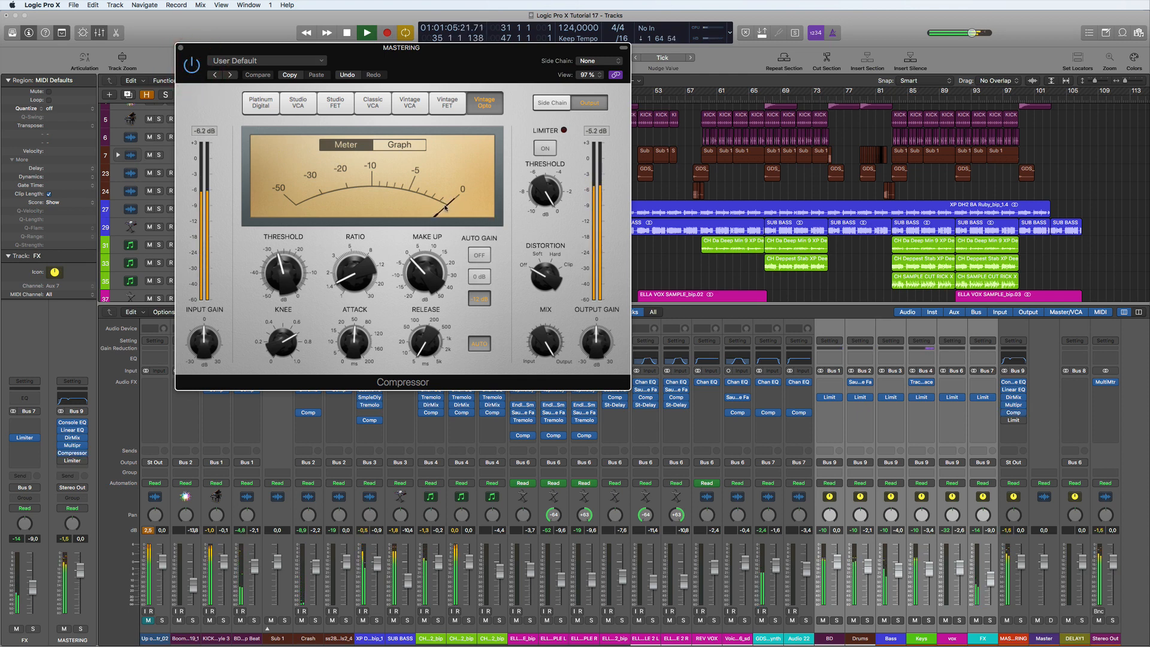
key("space")
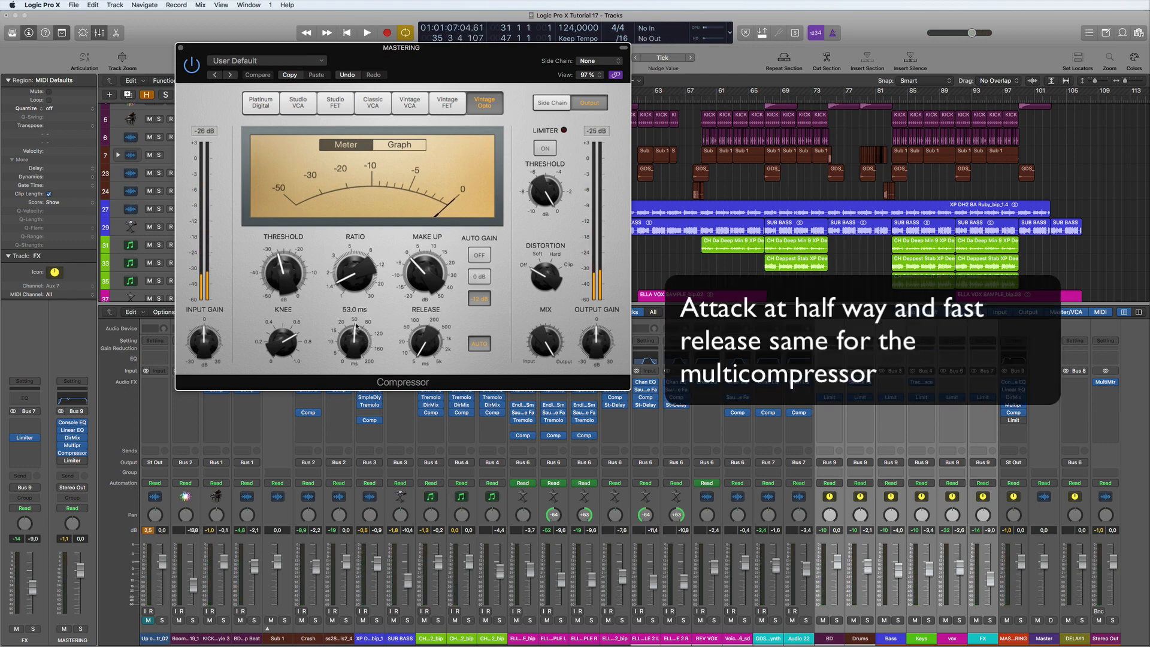
Place the Stereo Out MultiMeter and the MASTERING channel's Limiter side by side, with the Limiter bypassed.
left_click(1014, 420)
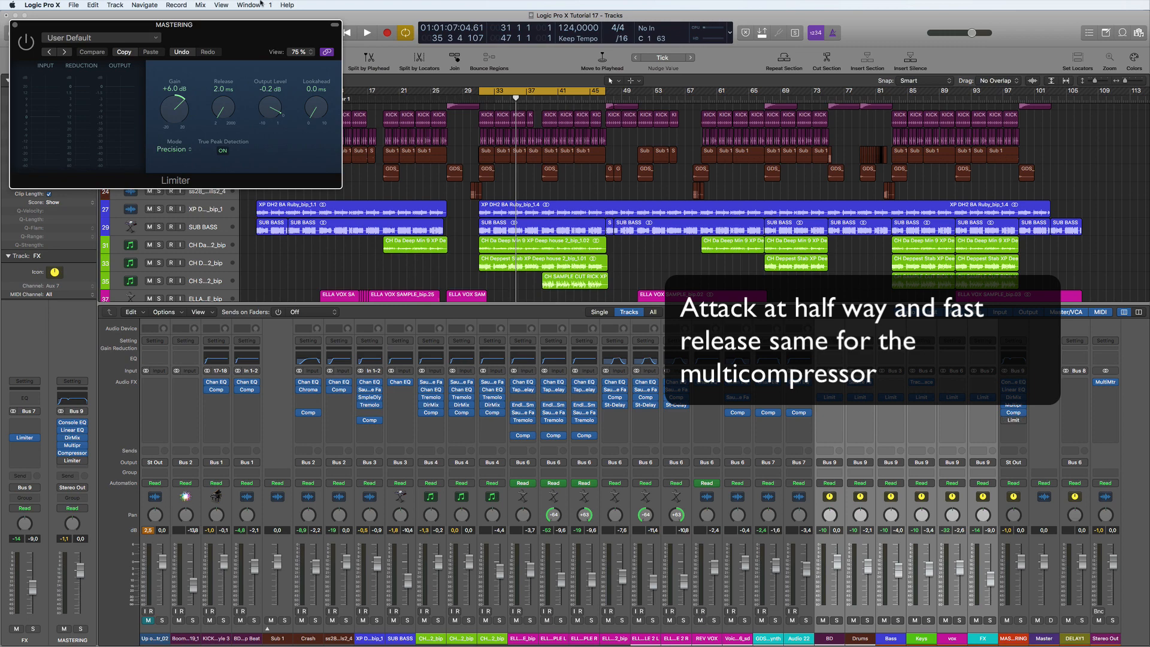
left_click_drag(250, 31, 740, 79)
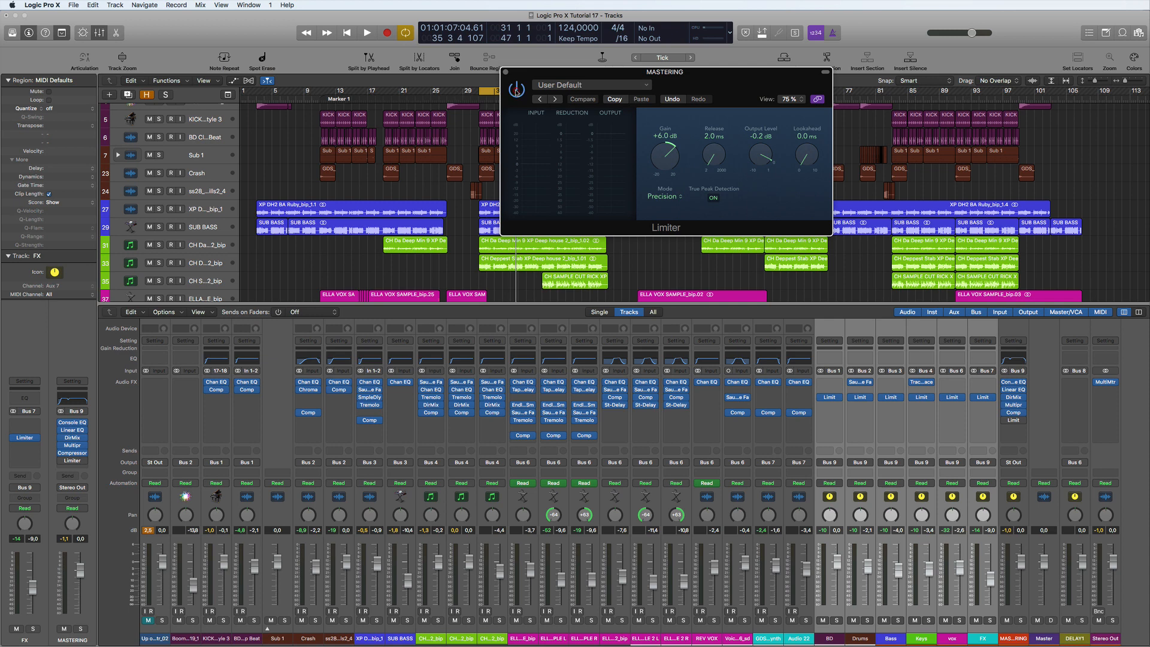
left_click(516, 90)
left_click(516, 90)
left_click(1106, 382)
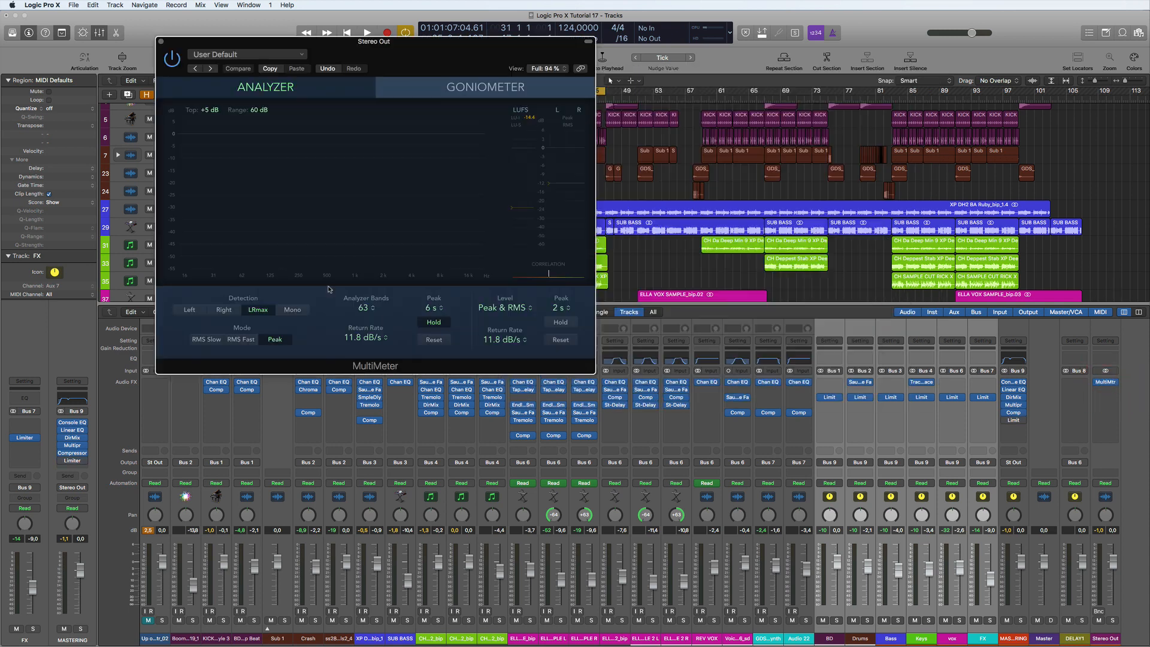
left_click(1014, 422)
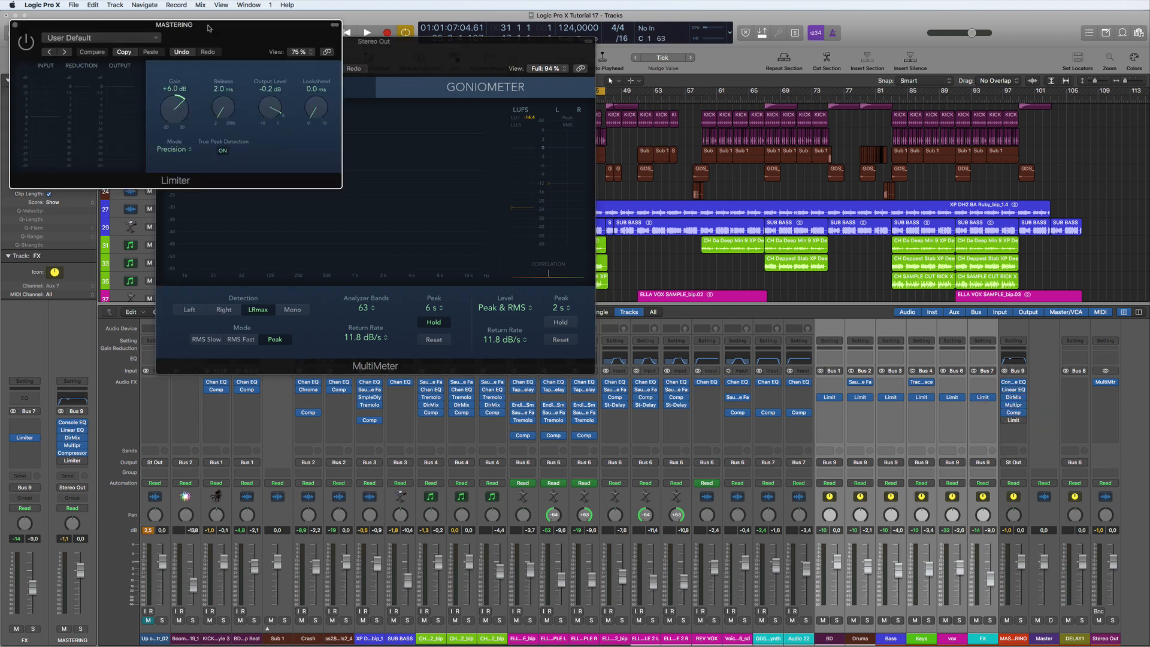
left_click_drag(207, 25, 897, 99)
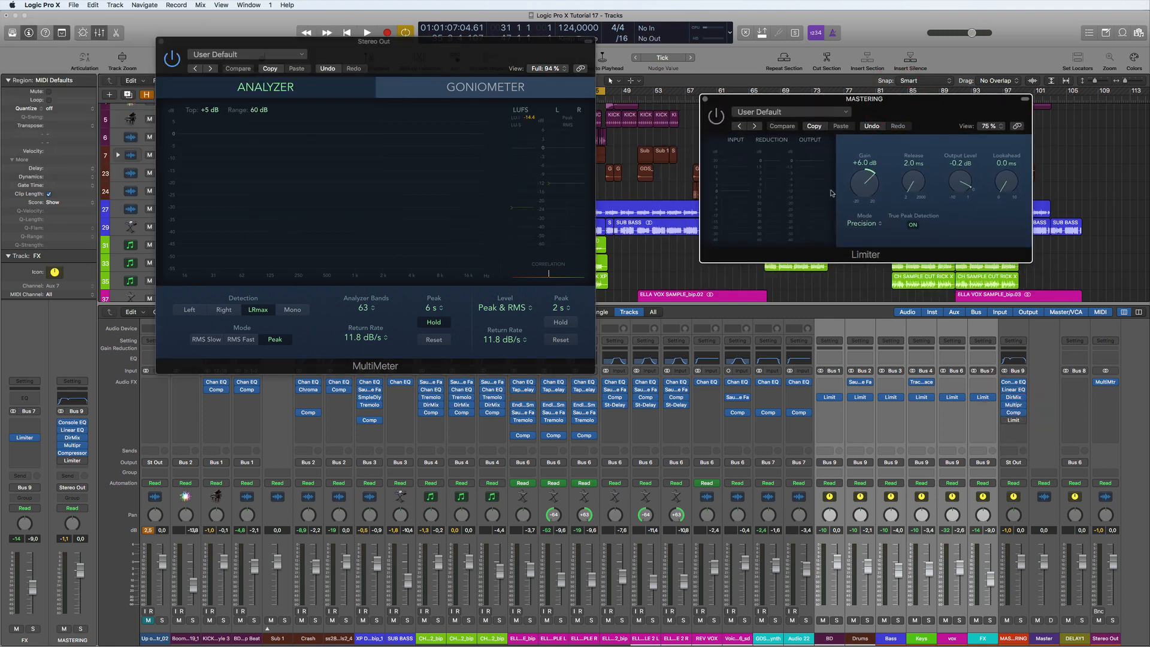
Play the chorus with the Limiter bypassed, enable it during playback and stop.
key("space")
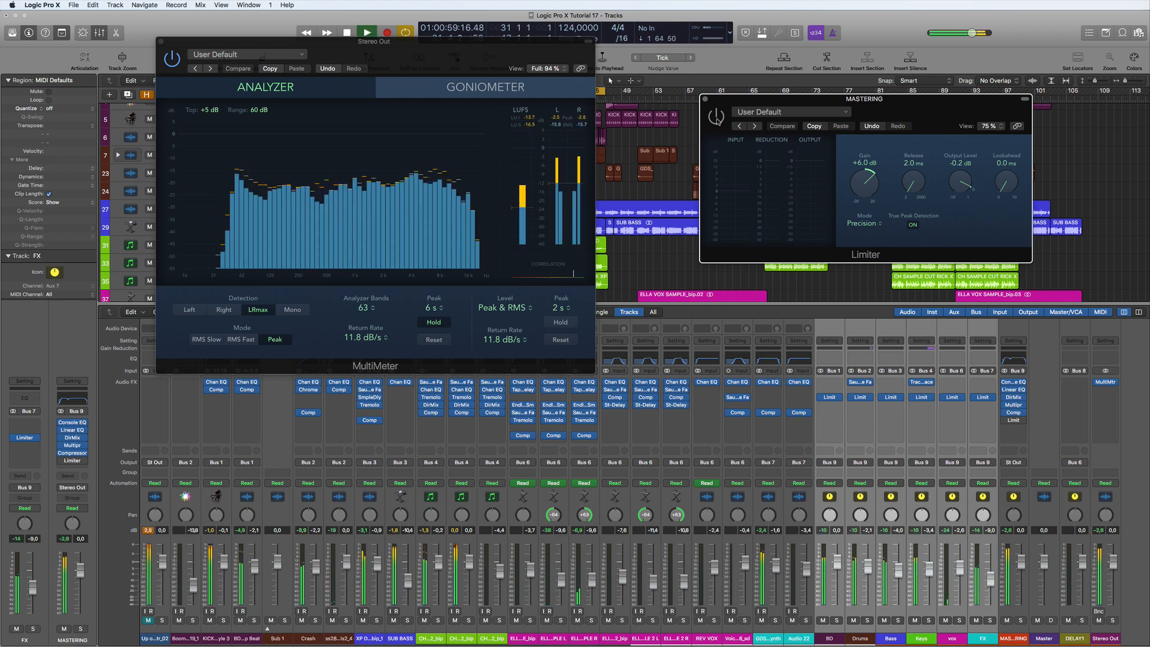
left_click(716, 117)
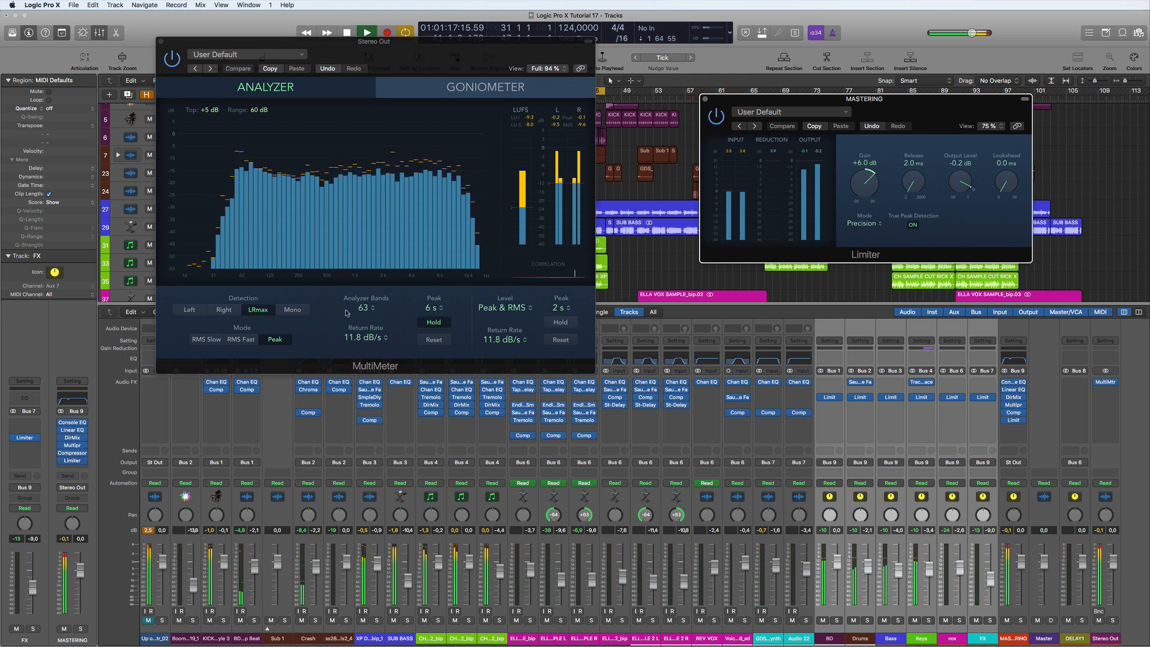
key("space")
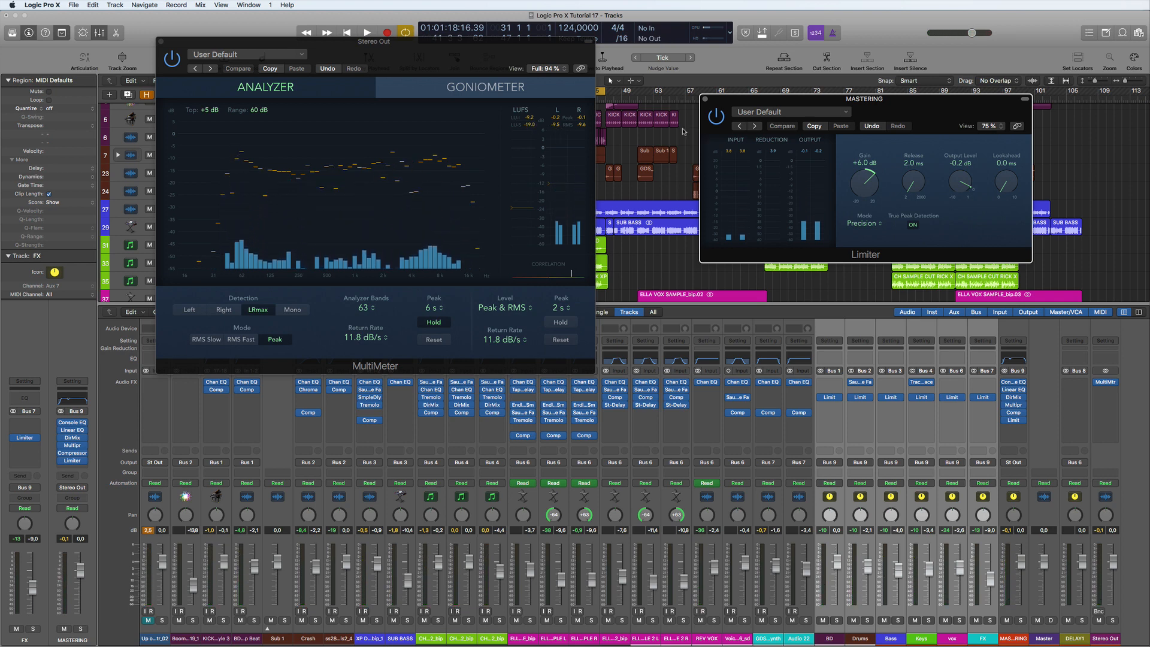
Replay the chorus with the Limiter active and bypassed, checking the levels in the MultiMeter, and re-enable it during playback.
key("space")
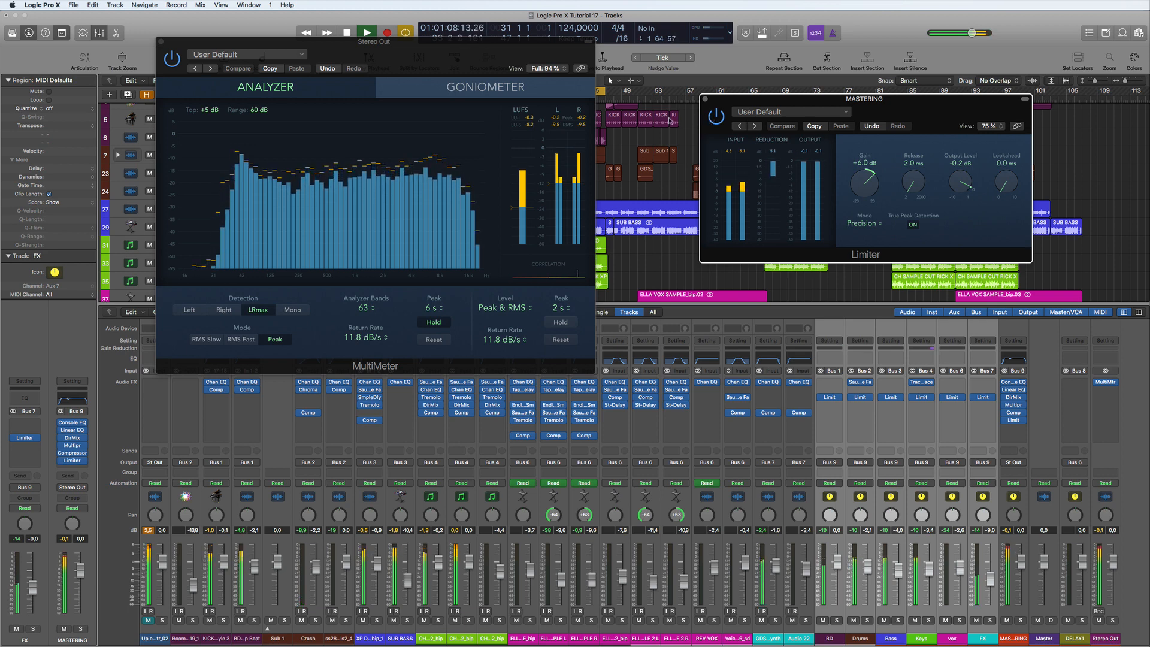
key("space")
left_click(715, 118)
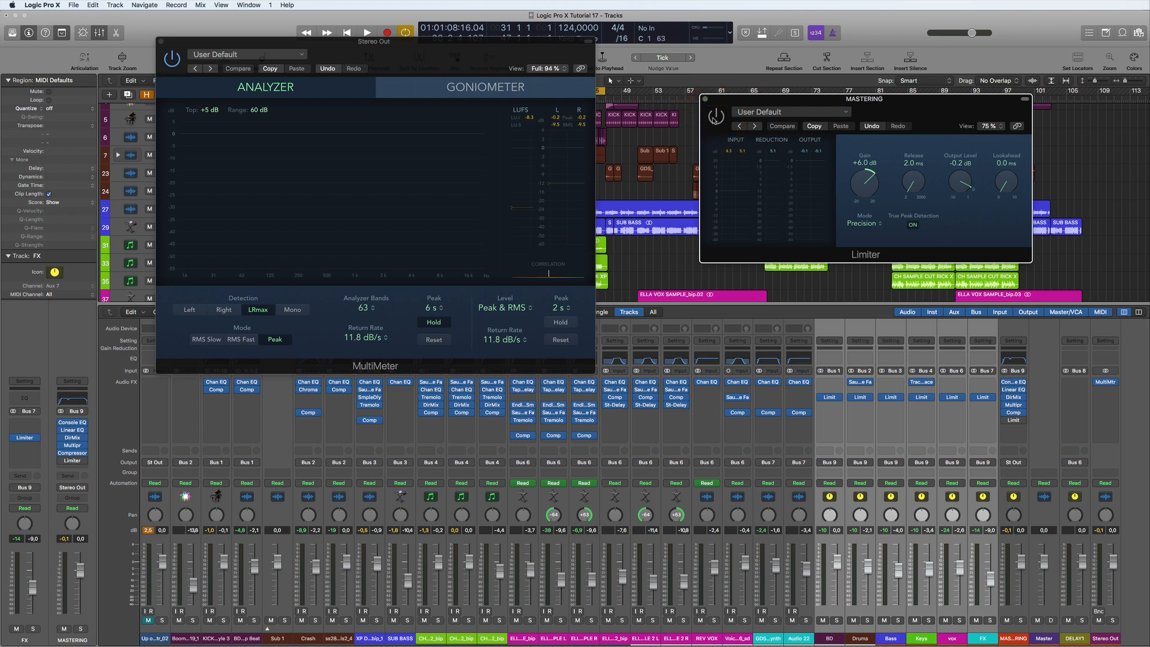
key("space")
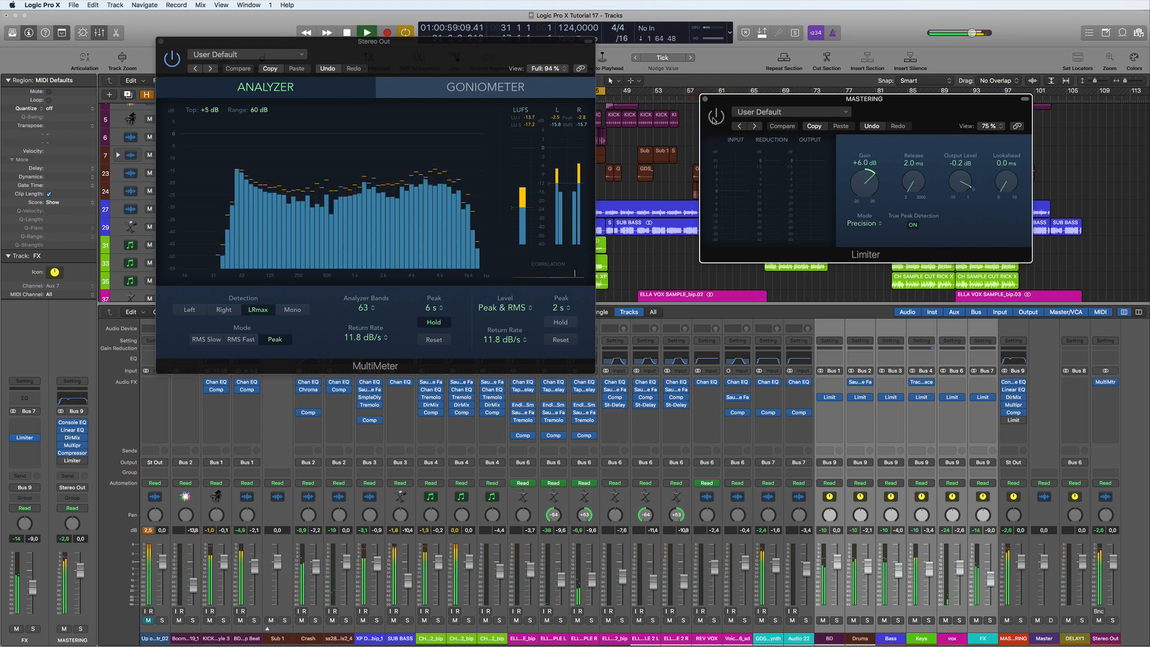
left_click(715, 118)
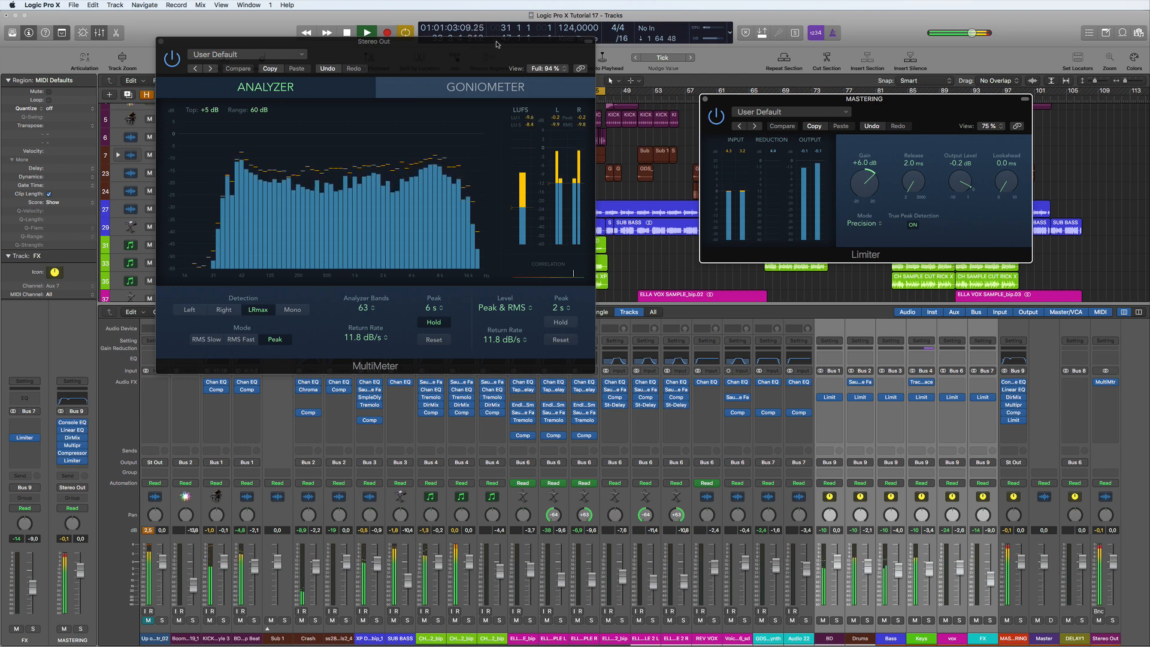
Compare the loudness of the soloed reference track and the mastered mix in the MultiMeter, and close both plug-in windows.
left_click_drag(496, 44, 593, 204)
key("space")
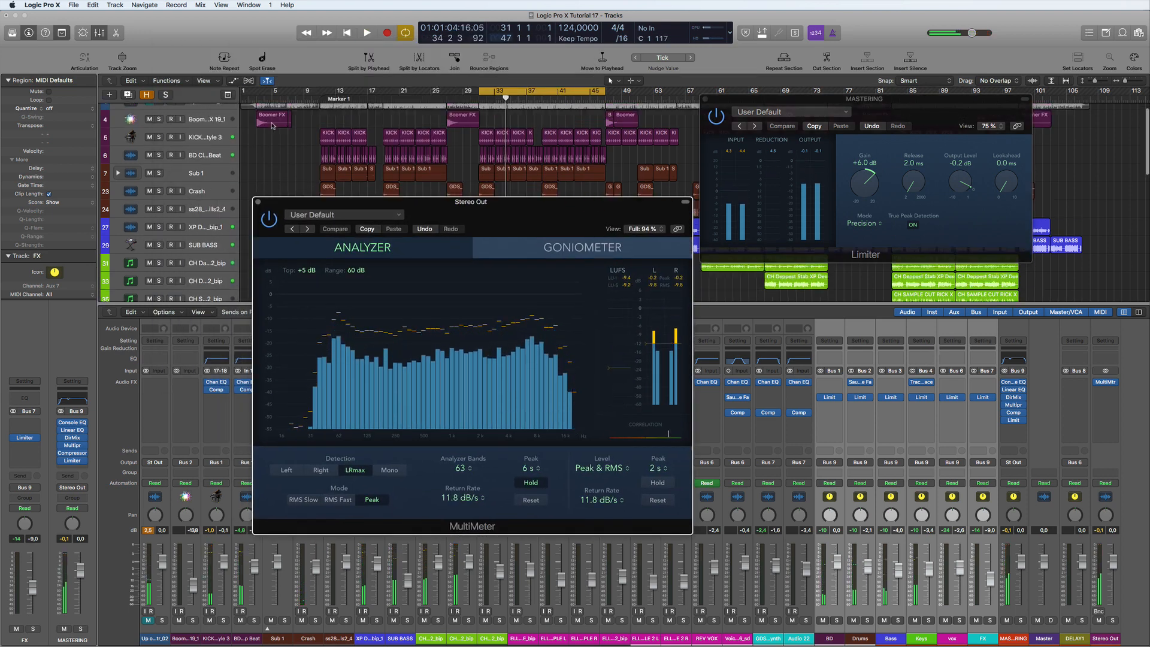
scroll(273, 126, "up", 2)
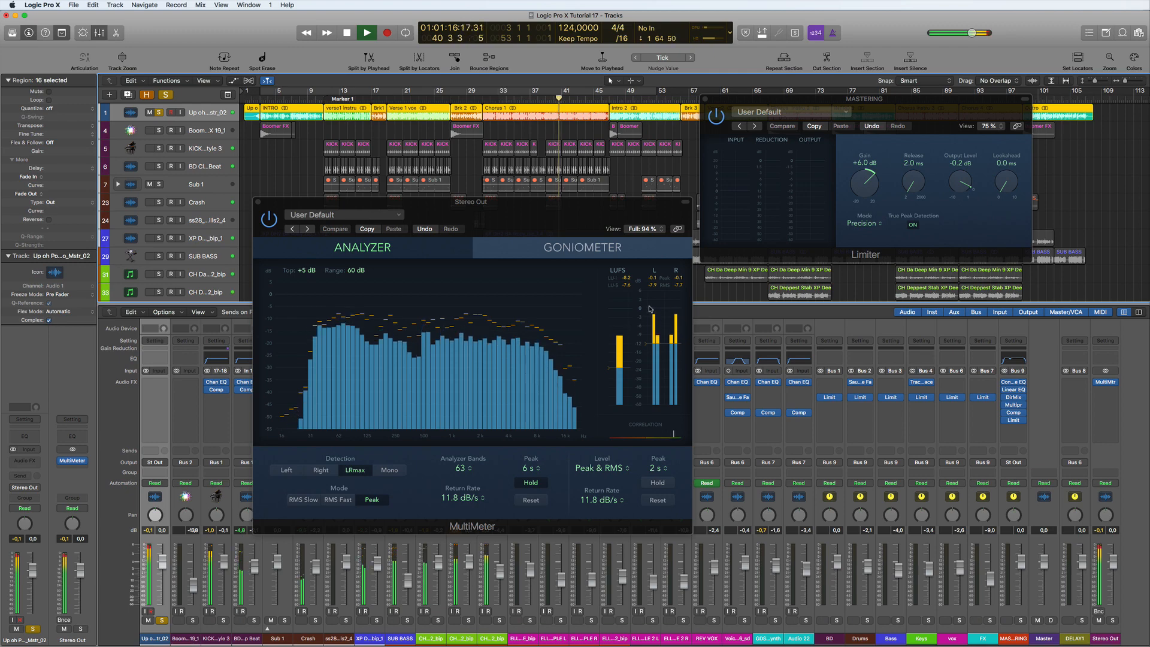
key("space")
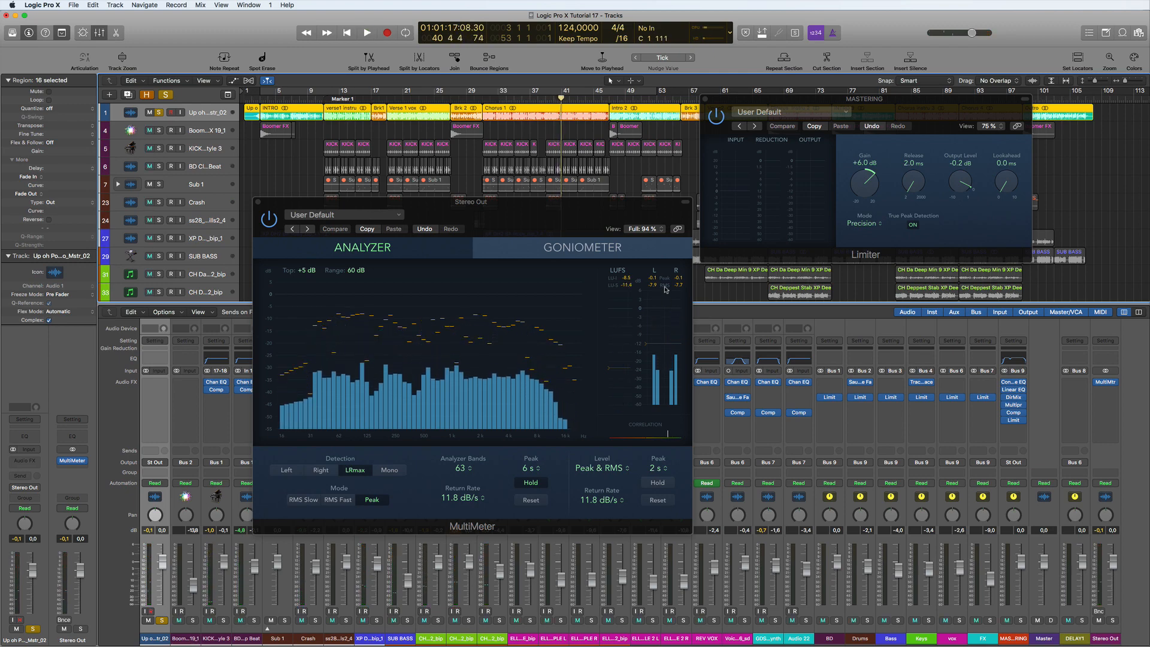
key("space")
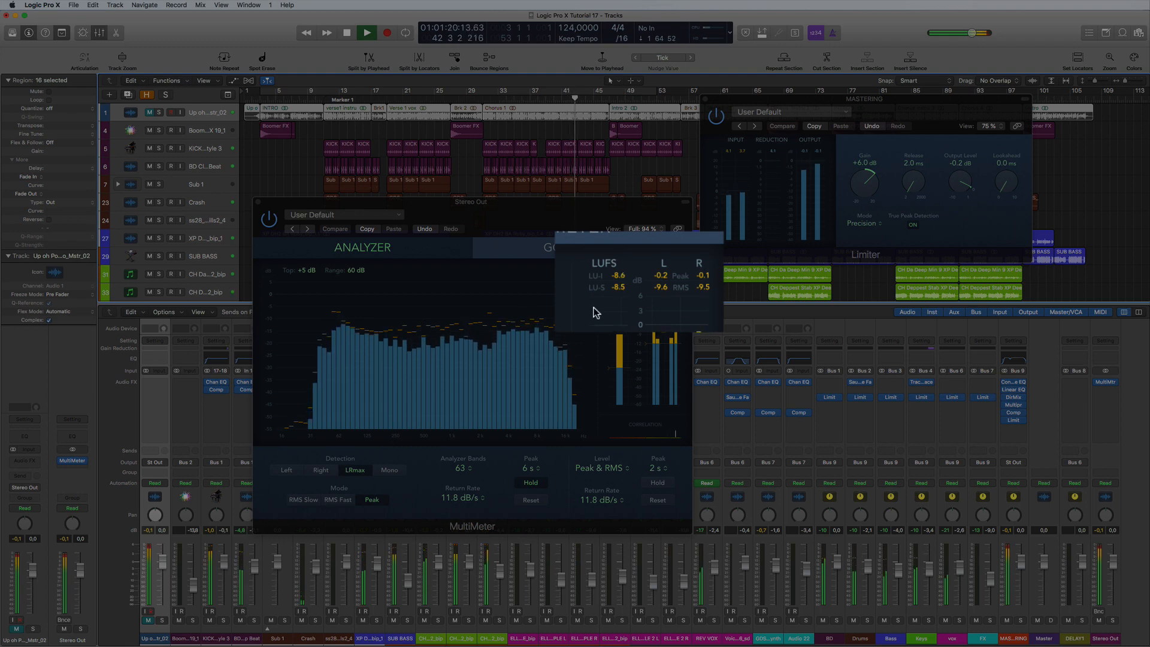
key("space")
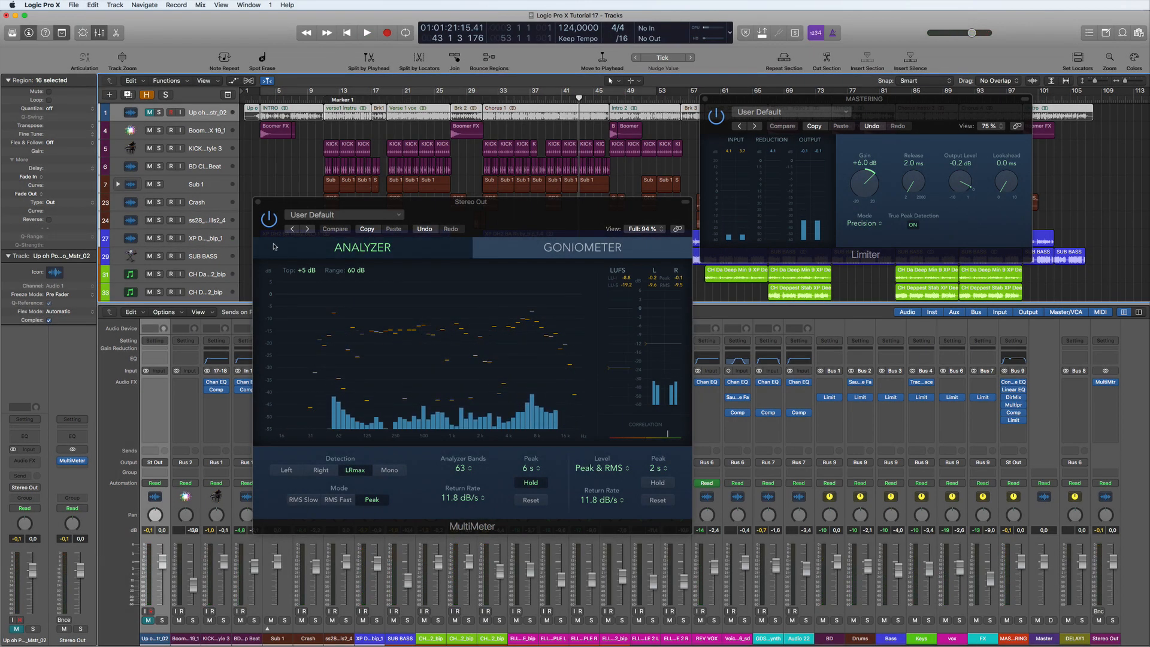
left_click(259, 204)
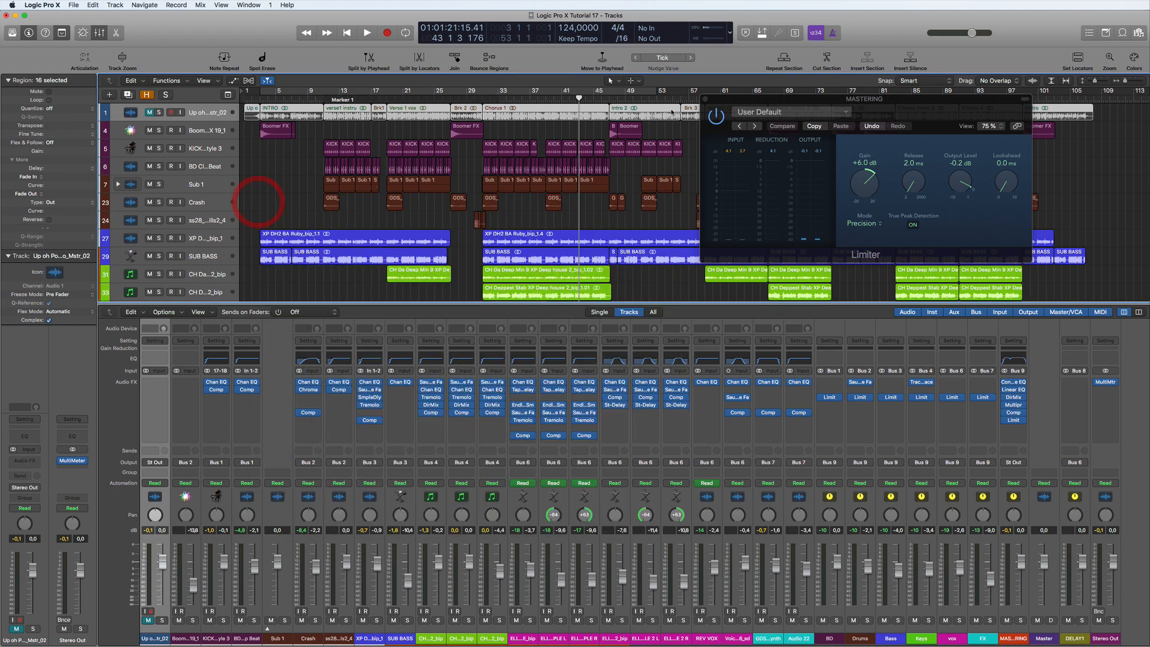
left_click(706, 100)
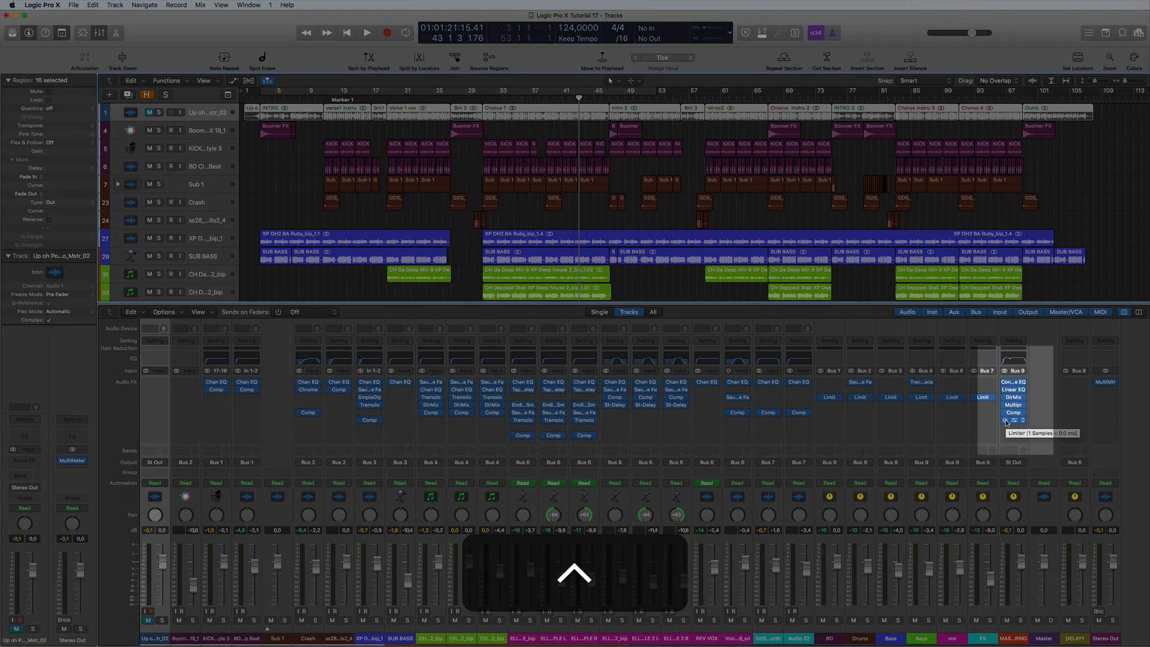
Bypass all plug-ins on the MASTERING channel and play the chorus to check the unmastered level.
left_click_drag(1005, 421, 1005, 398)
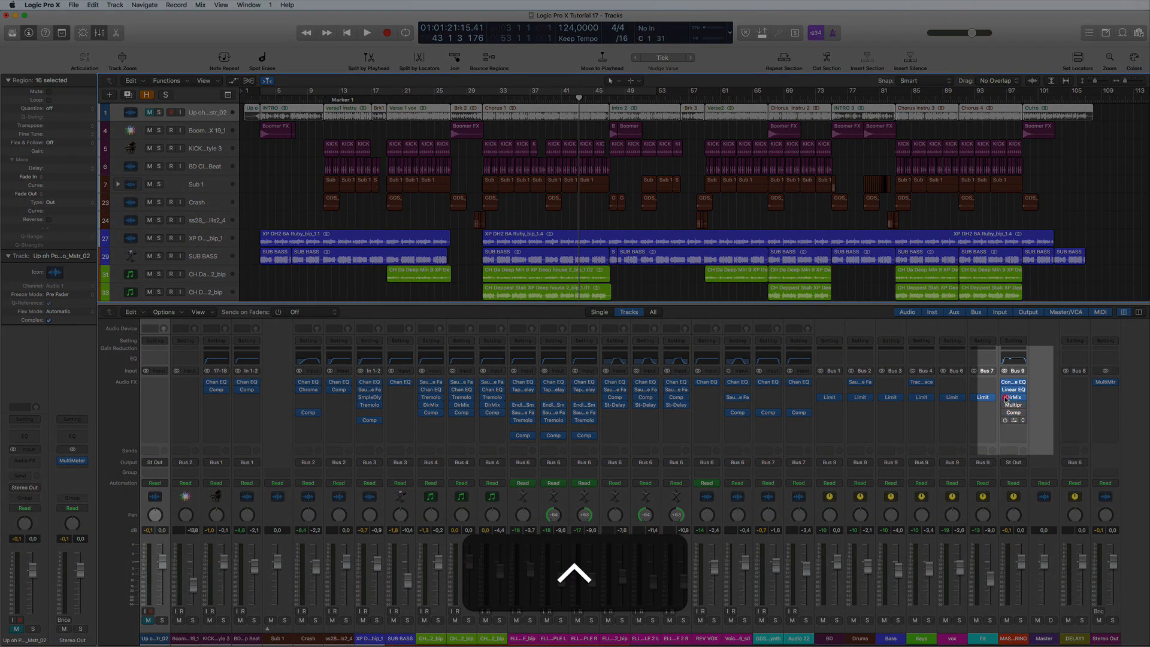
key("space")
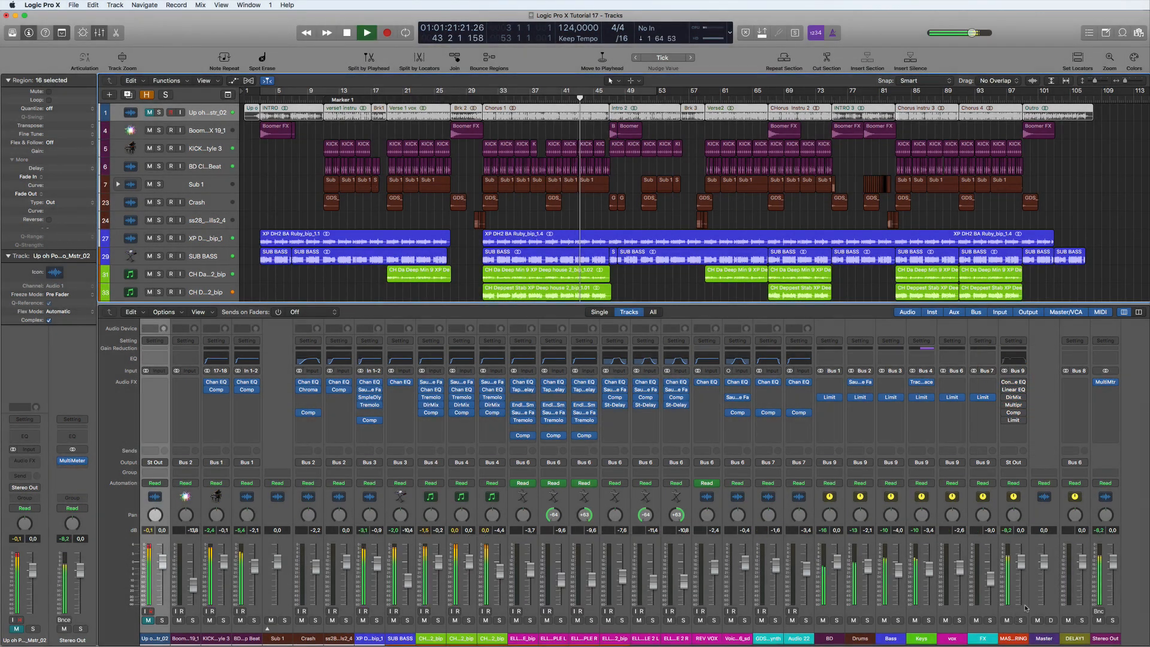
key("space")
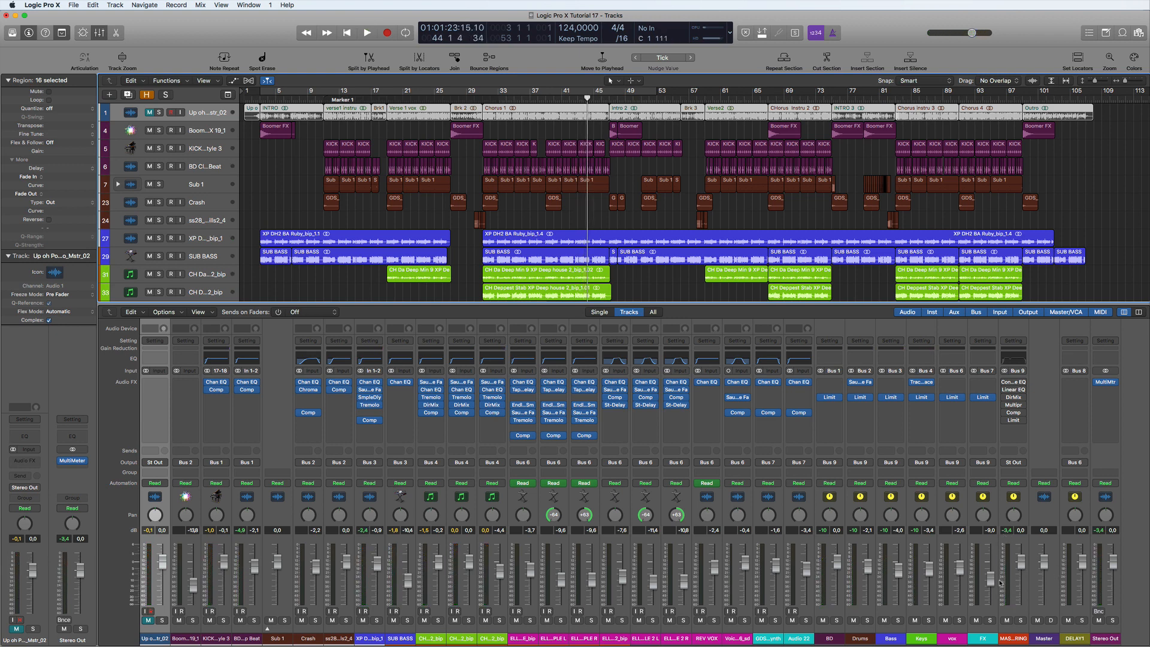
key("space")
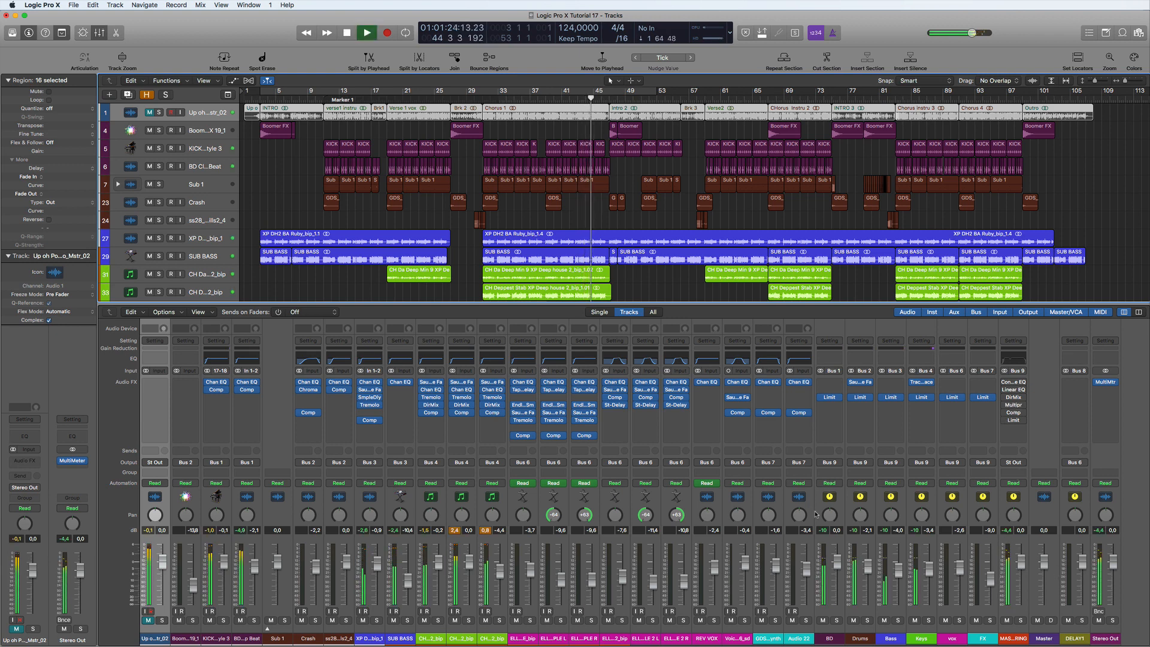
key("space")
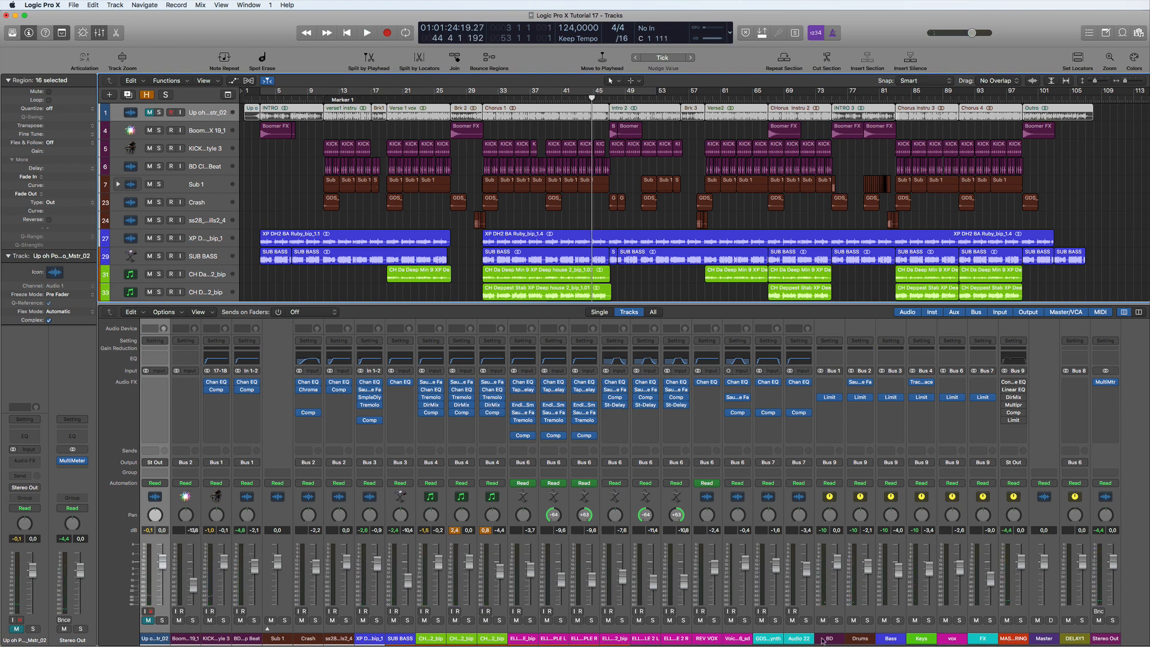
Select the BD, Drums, Bass, Keys, vox and FX group channels one after another.
left_click(828, 639)
left_click(860, 639)
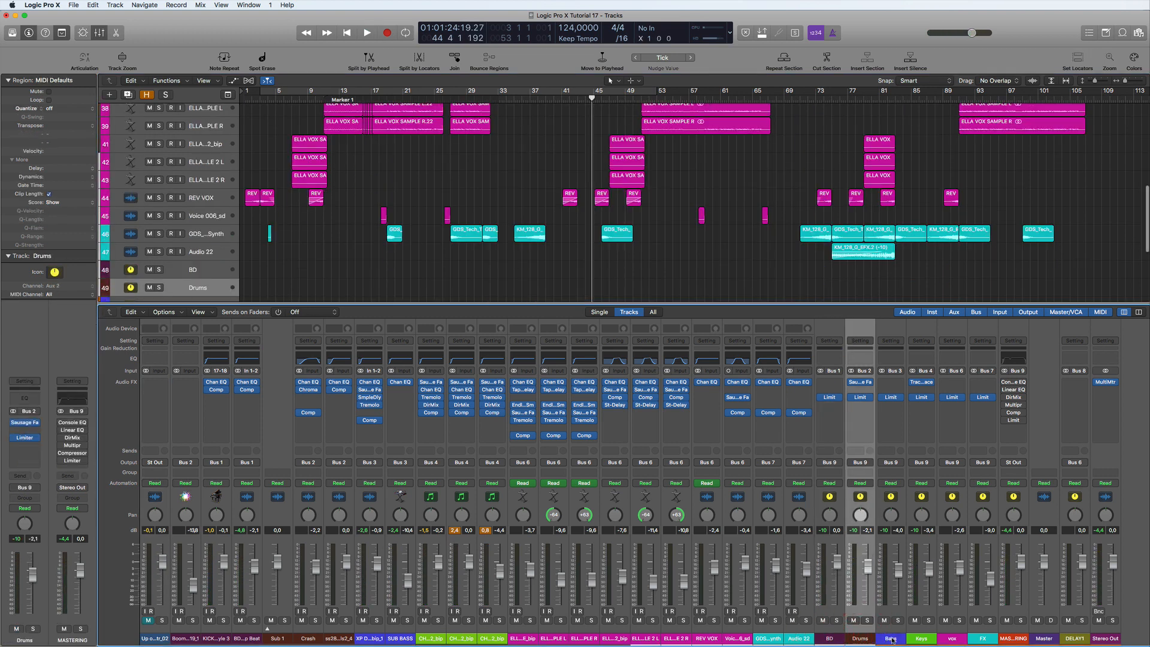
left_click(892, 638)
left_click(920, 638)
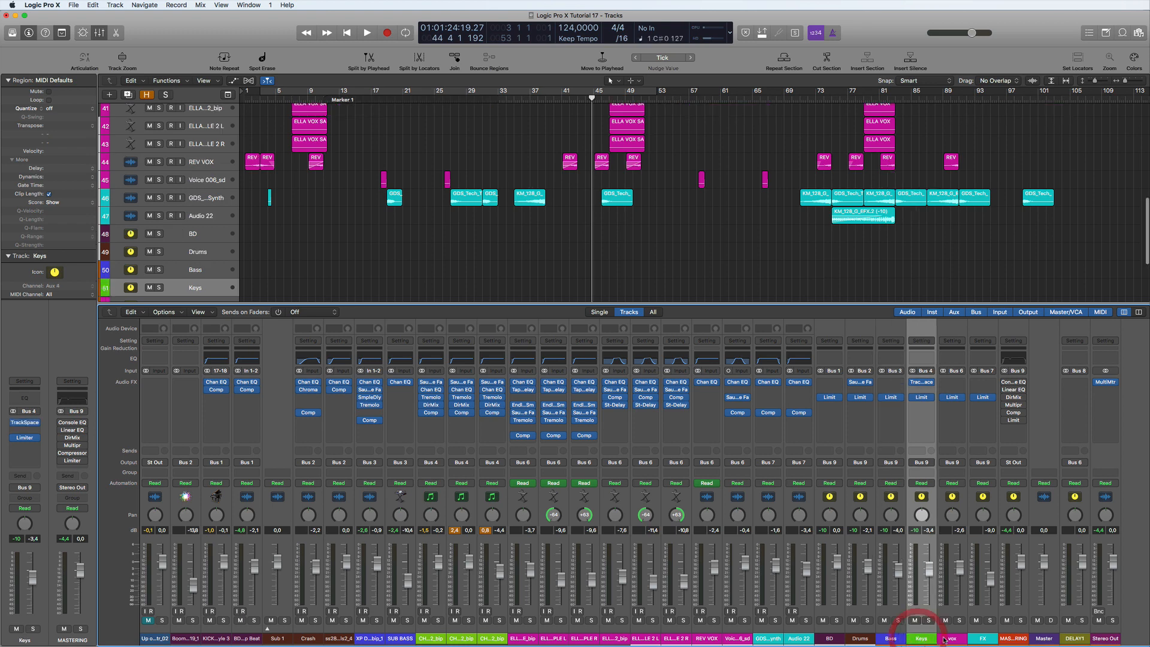
left_click(952, 638)
left_click(983, 638)
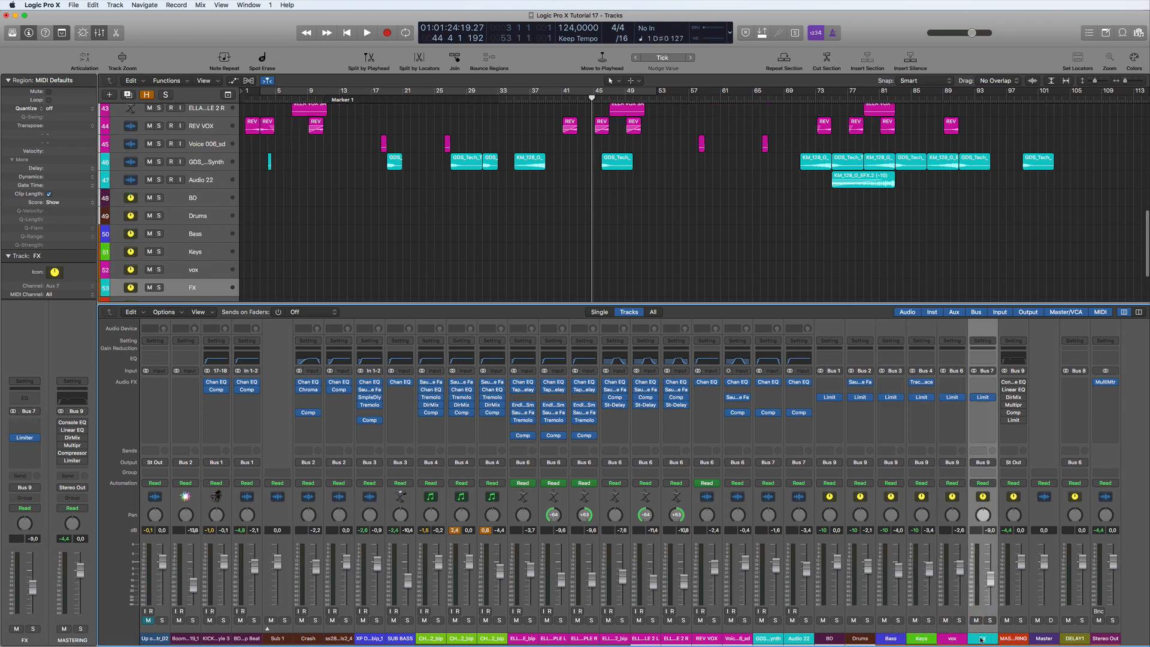
Re-enable all plug-ins on the MASTERING channel and compare the mastered mix with the soloed reference track during playback.
left_click(1014, 637)
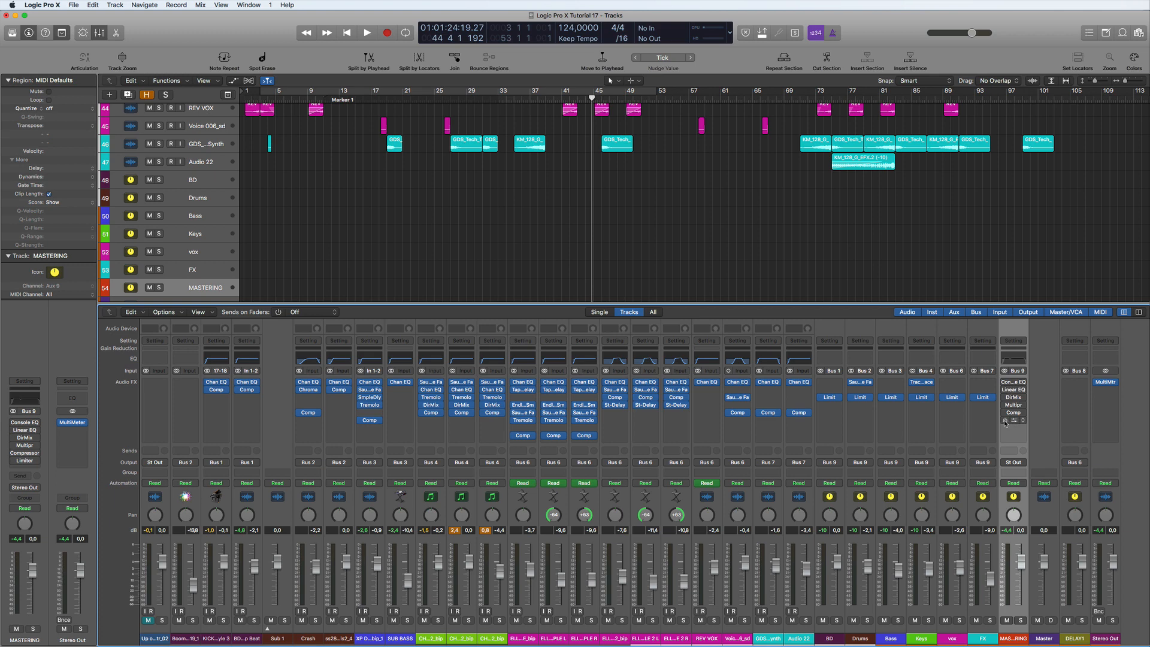
left_click_drag(1005, 421, 1006, 396)
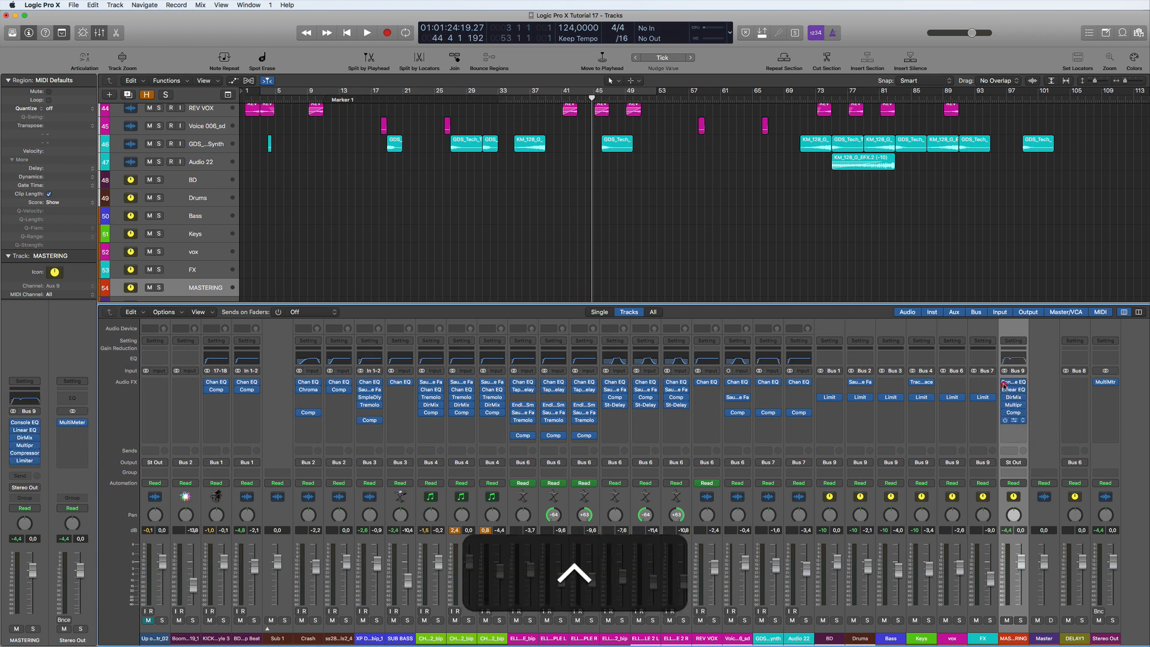
key("space")
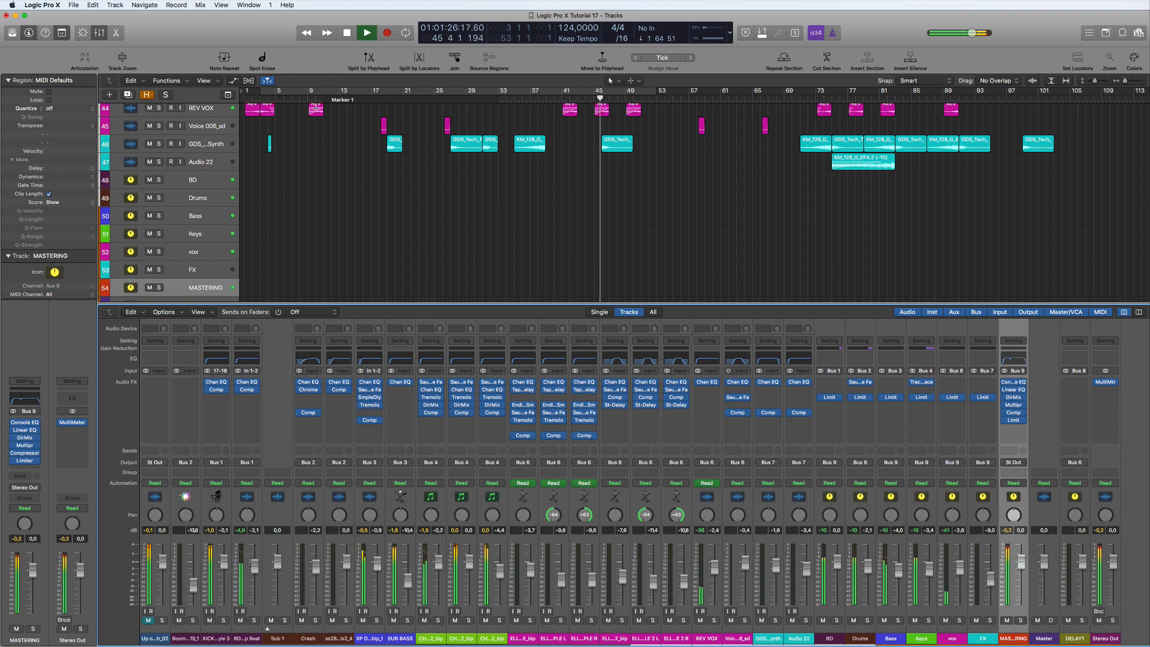
scroll(219, 106, "up", 15)
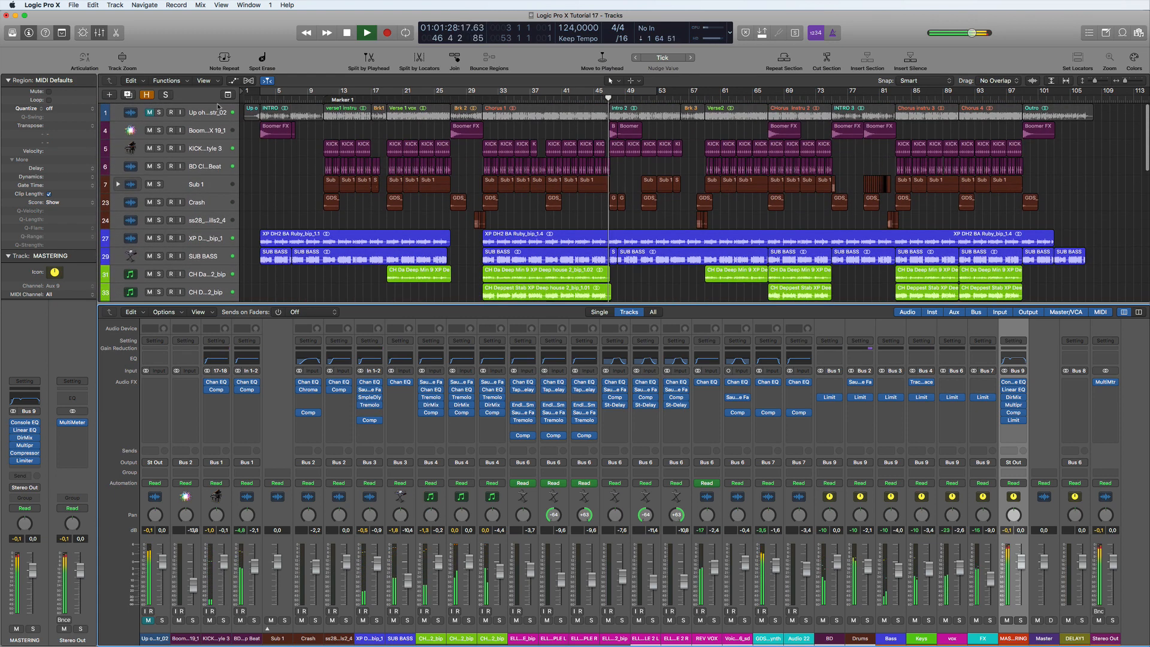
left_click(158, 113)
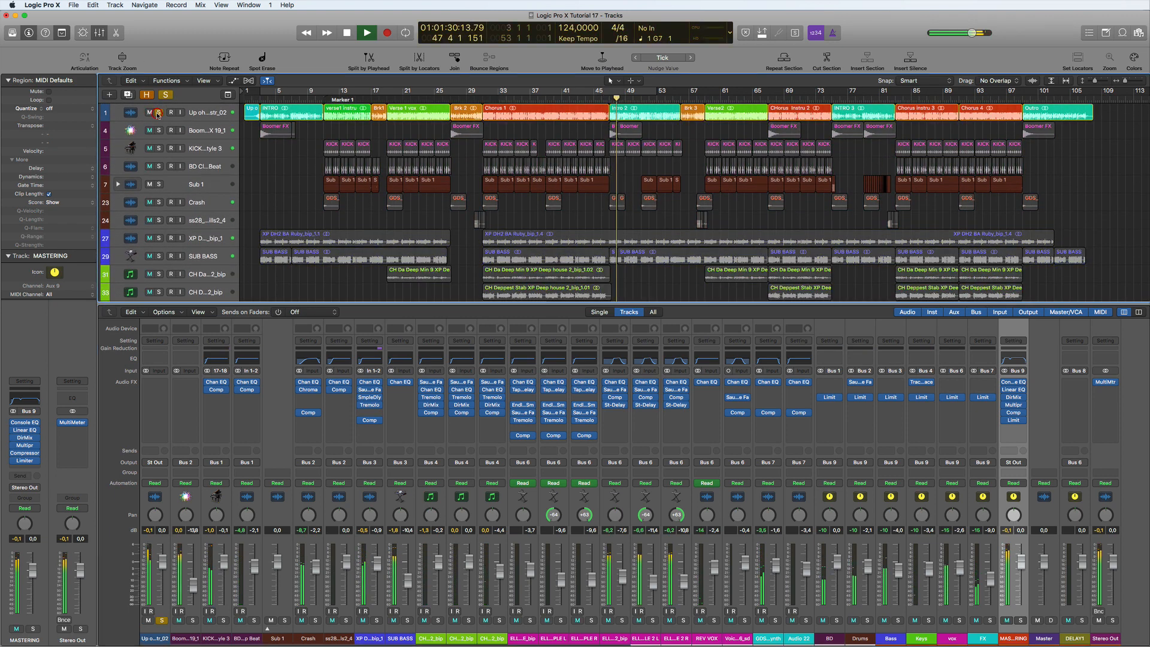
key("space")
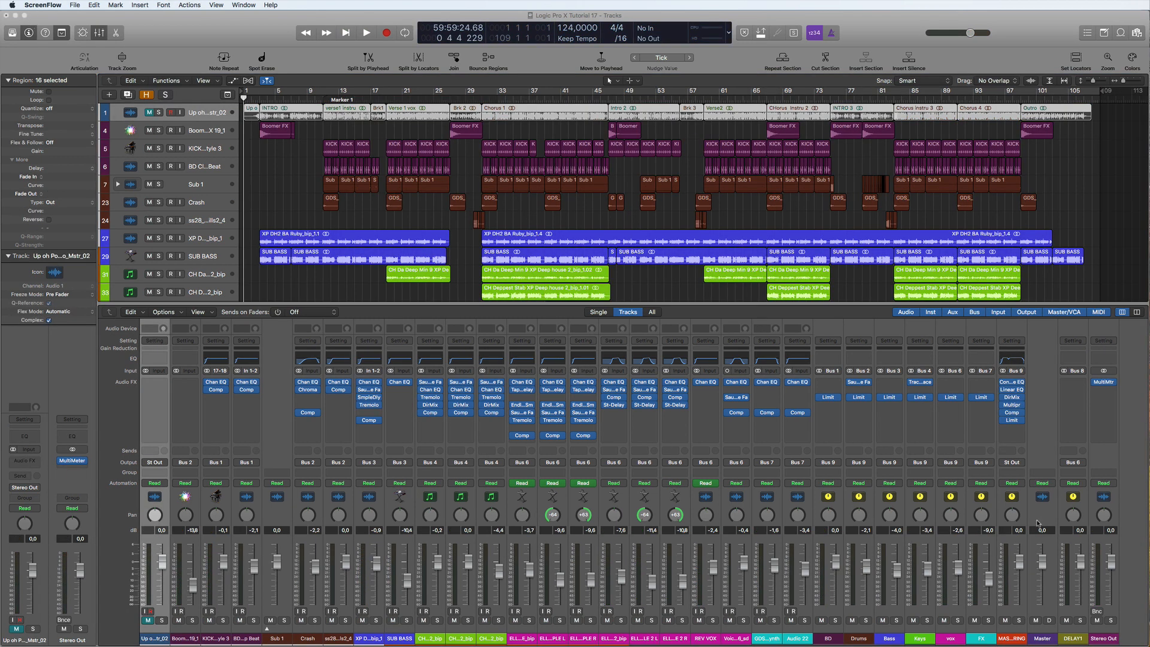
left_click(1097, 611)
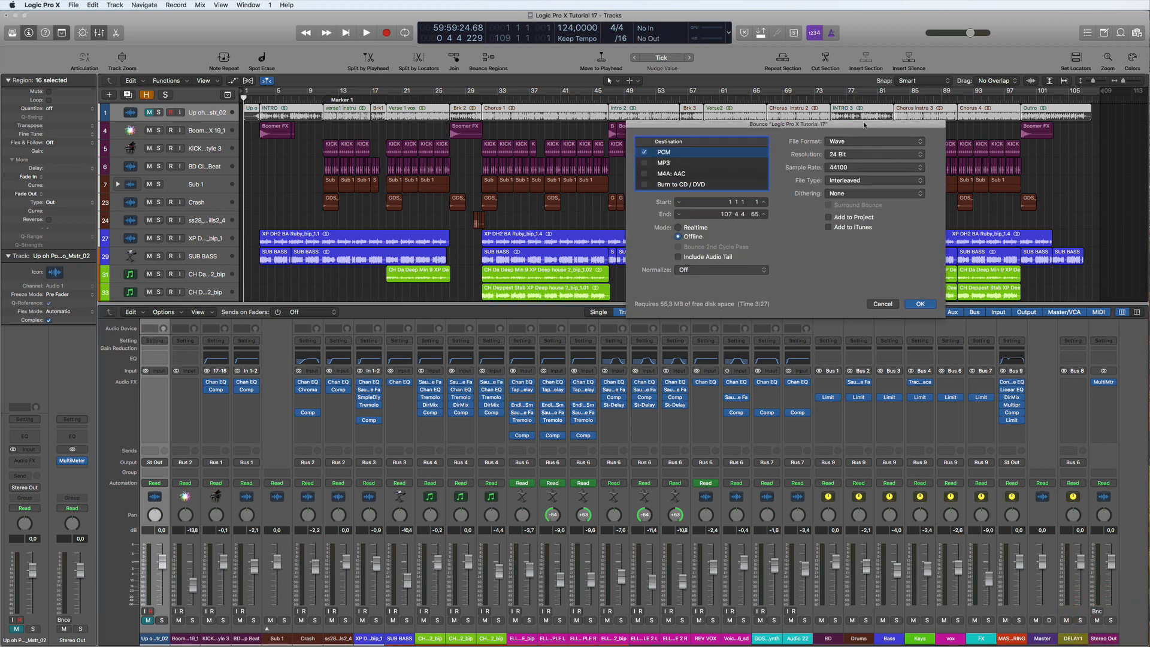
left_click_drag(864, 125, 694, 134)
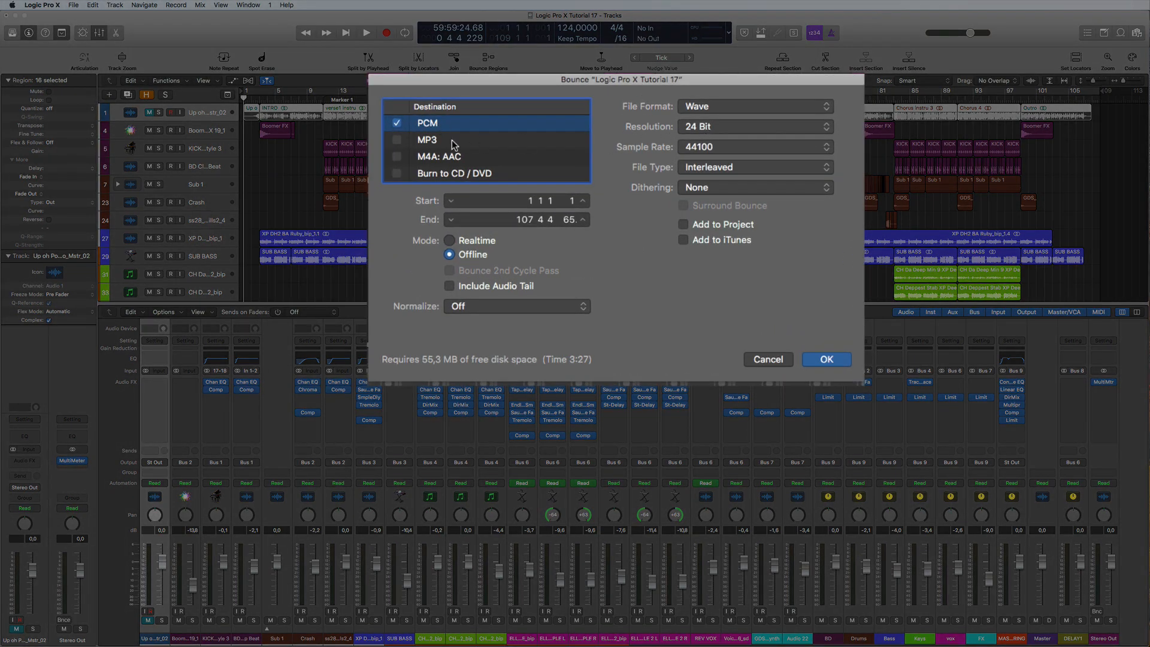
left_click(411, 144)
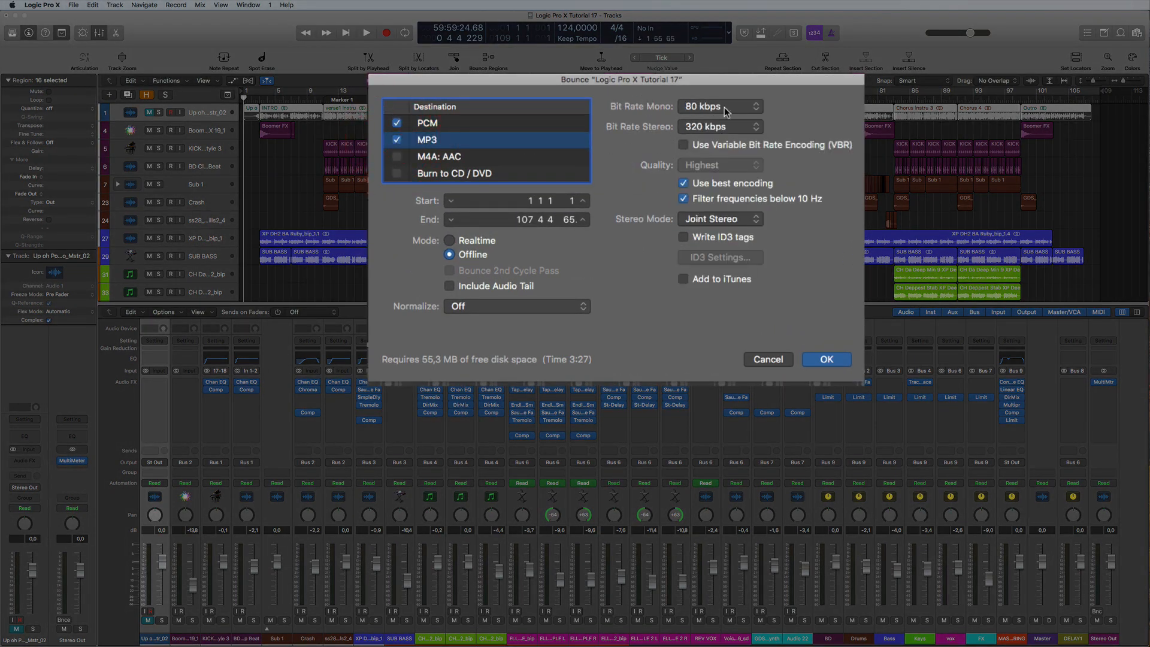
left_click(397, 139)
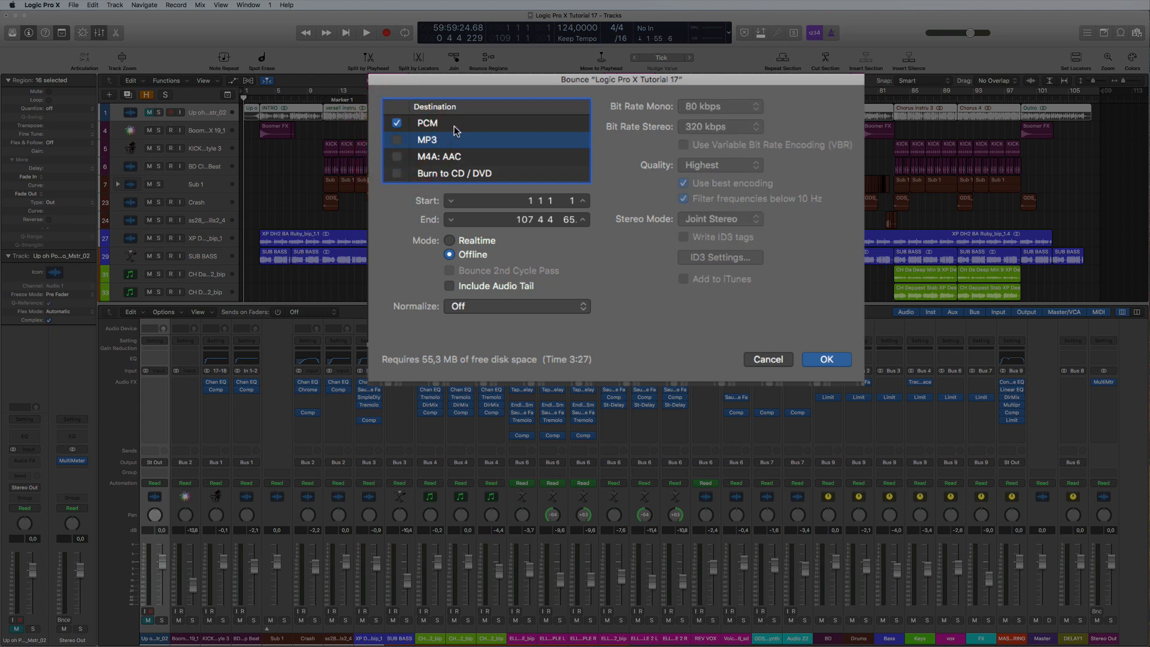
left_click(455, 125)
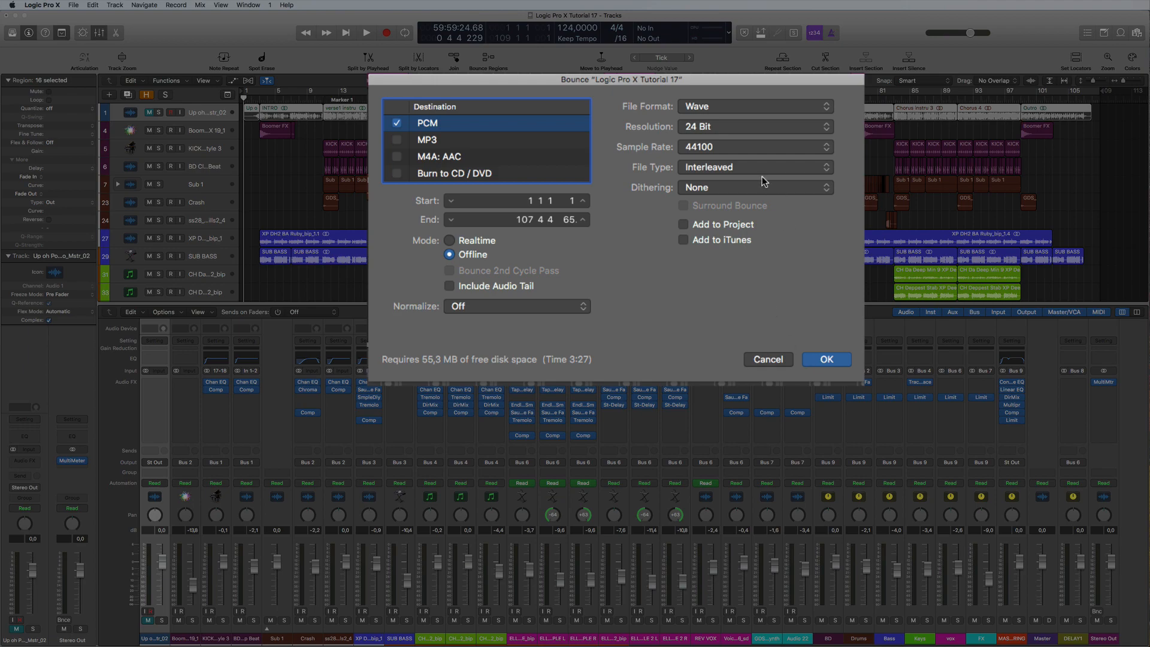
key("Return")
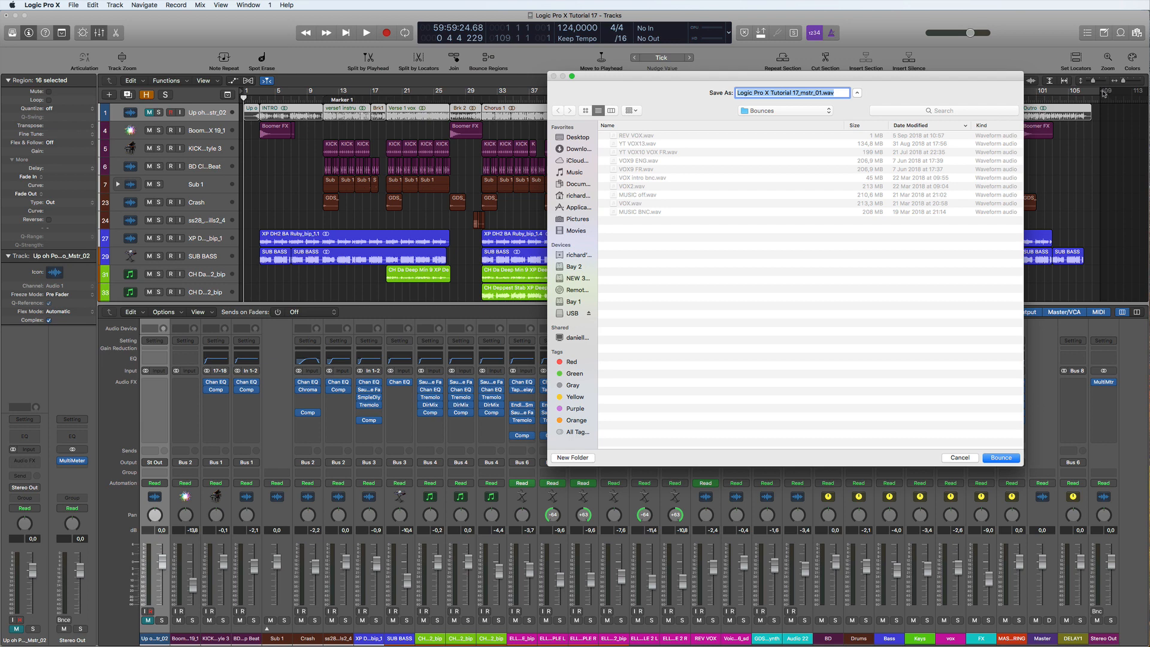
left_click(960, 458)
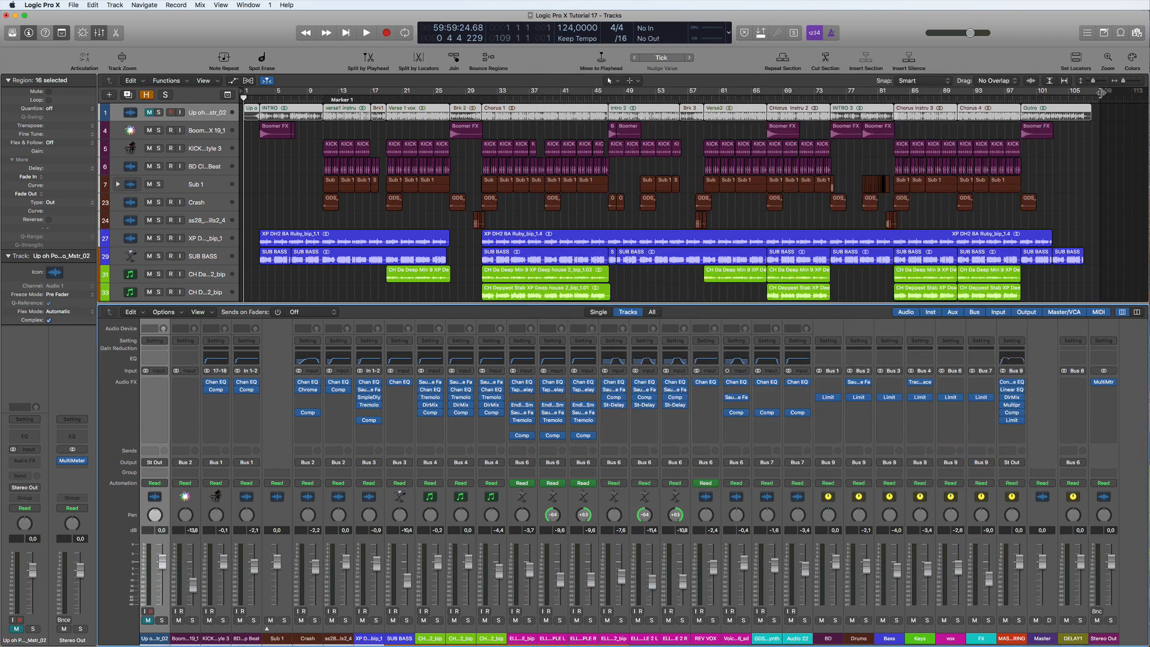
Move the project end marker close behind the last regions, to 108 2 1 1.
left_click_drag(1101, 94, 1124, 94)
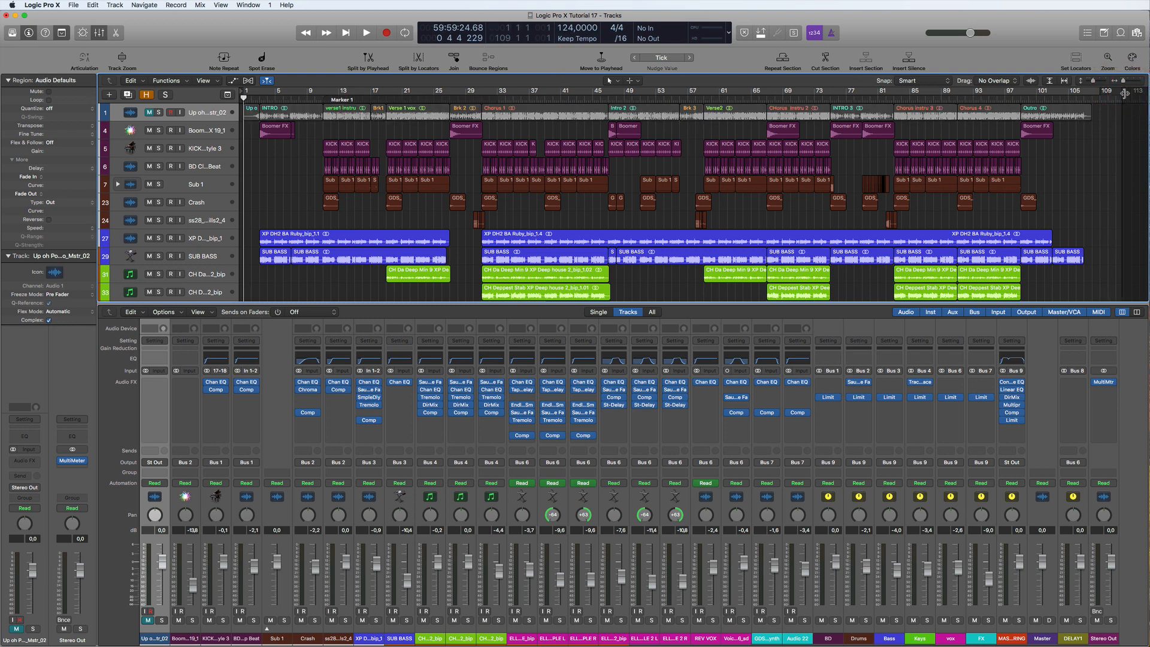
mouse_move(1125, 93)
left_mouse_down()
mouse_move(1114, 93)
mouse_move(1136, 93)
mouse_move(1093, 93)
left_mouse_up()
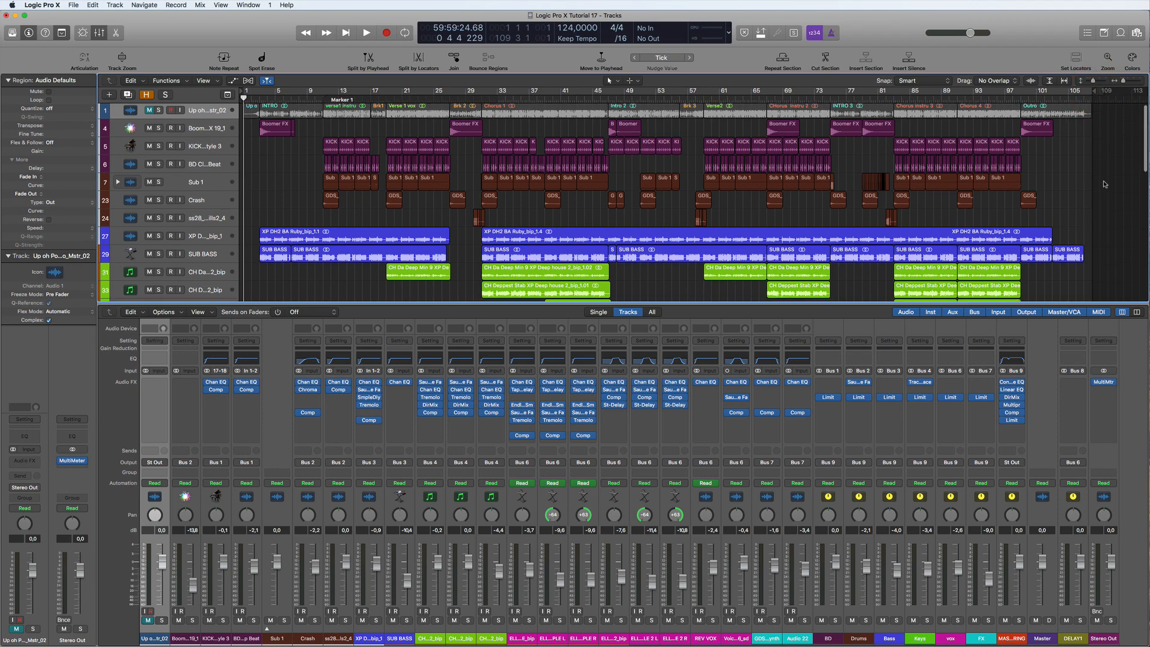
scroll(1102, 191, "down", 10)
scroll(1102, 180, "up", 10)
scroll(1102, 177, "up", 1)
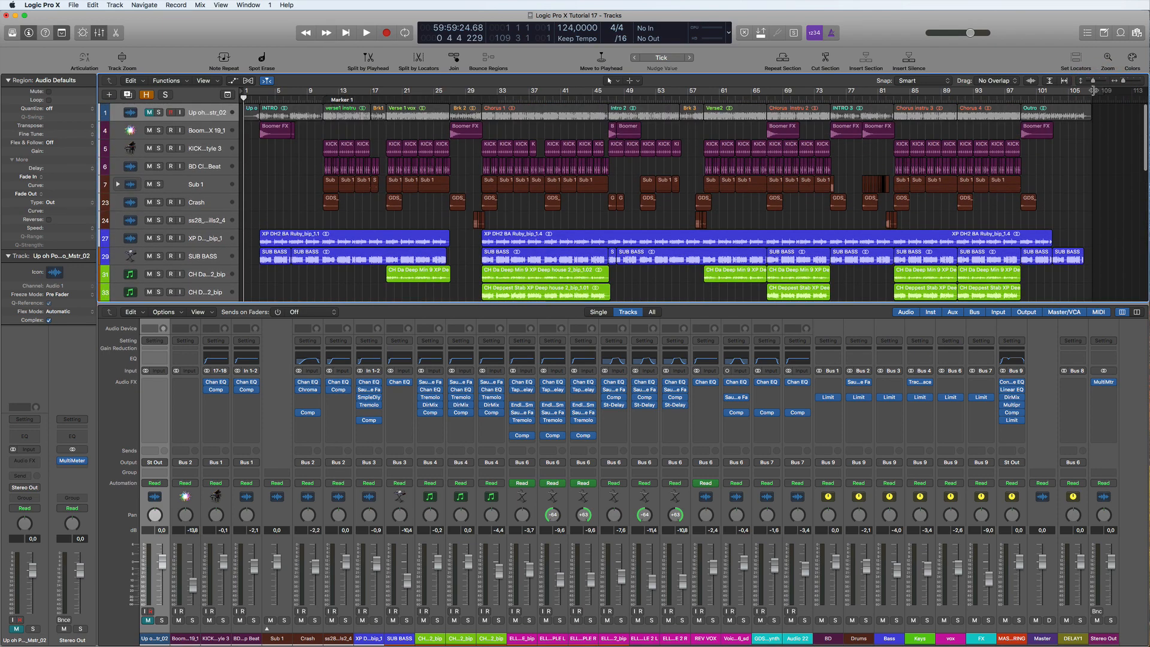
left_click_drag(1095, 91, 1095, 91)
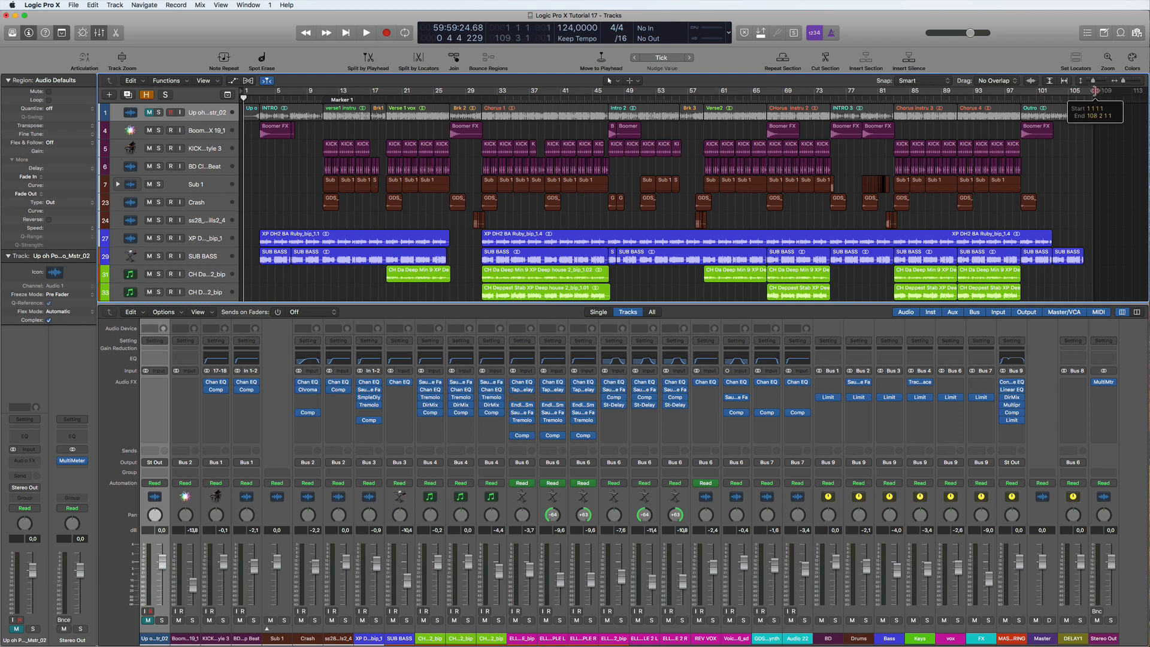
Play the song's ending from bar 106 and set the project end marker to 109 4 1 1.
left_click(1075, 98)
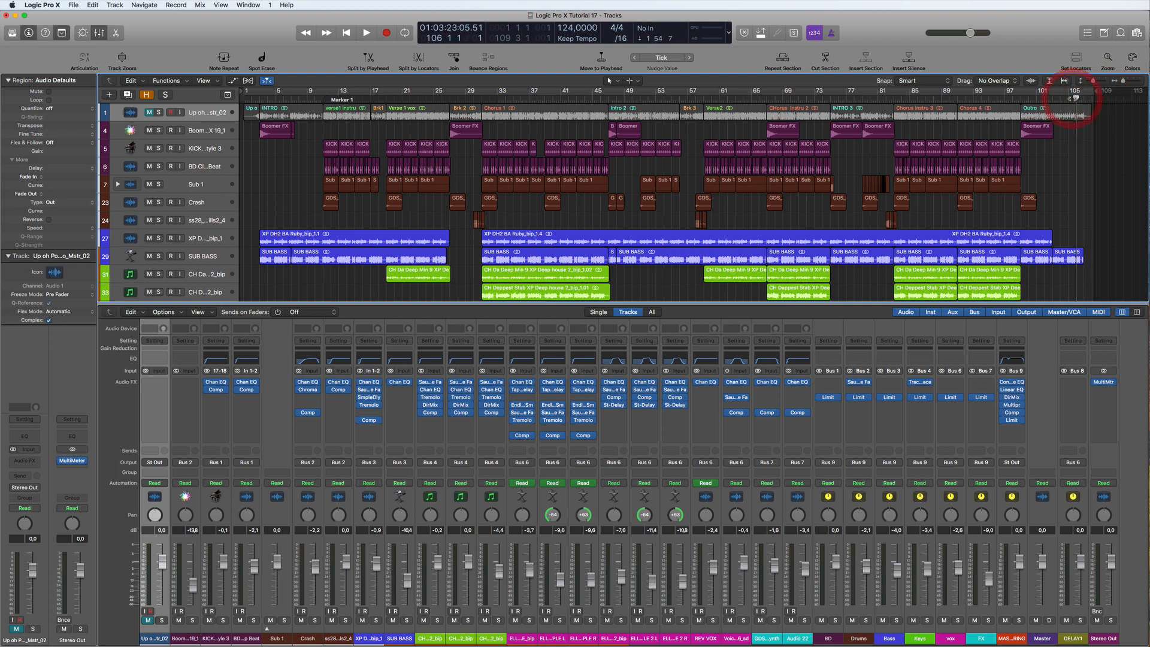
key("space")
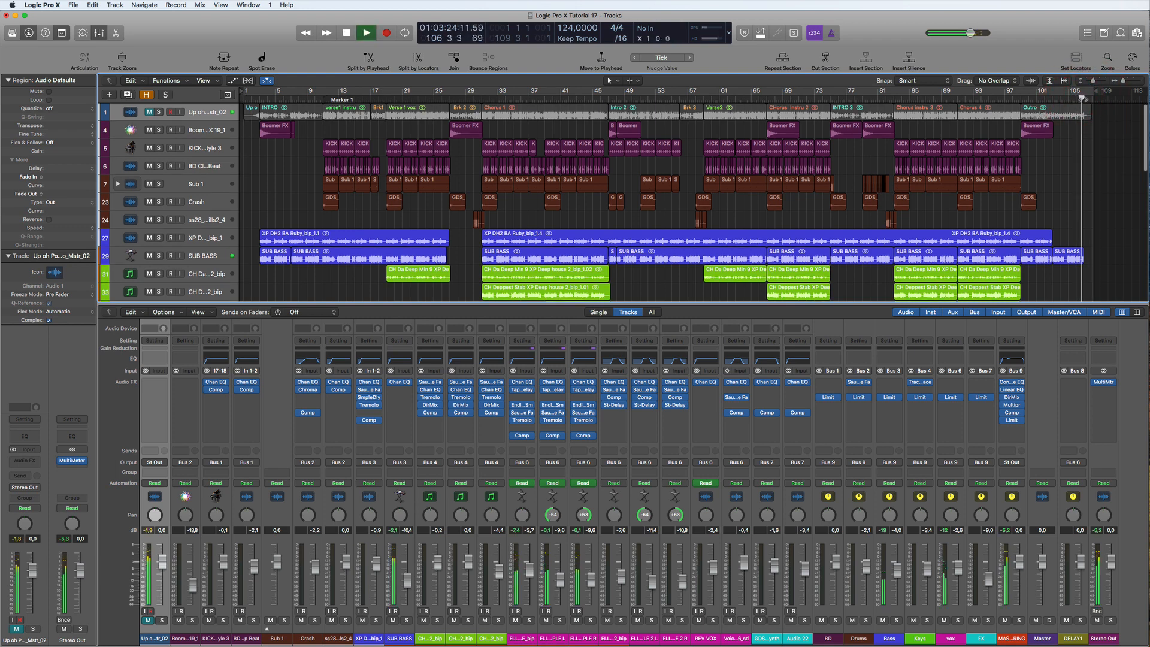
left_click_drag(1100, 93, 1112, 94)
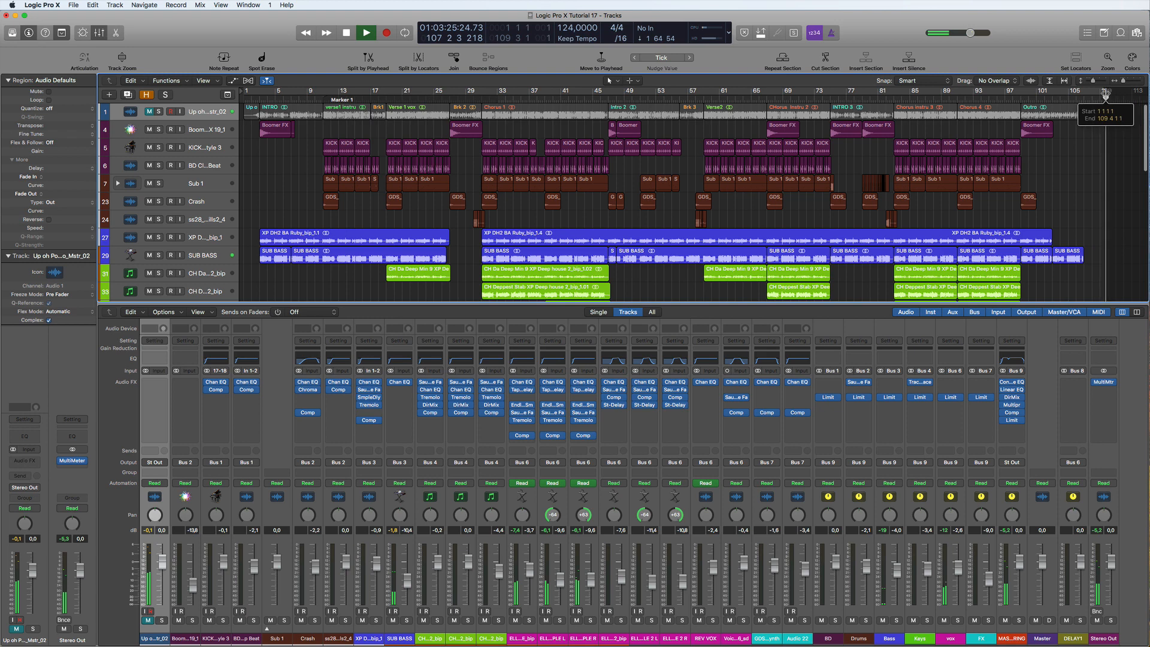
key("space")
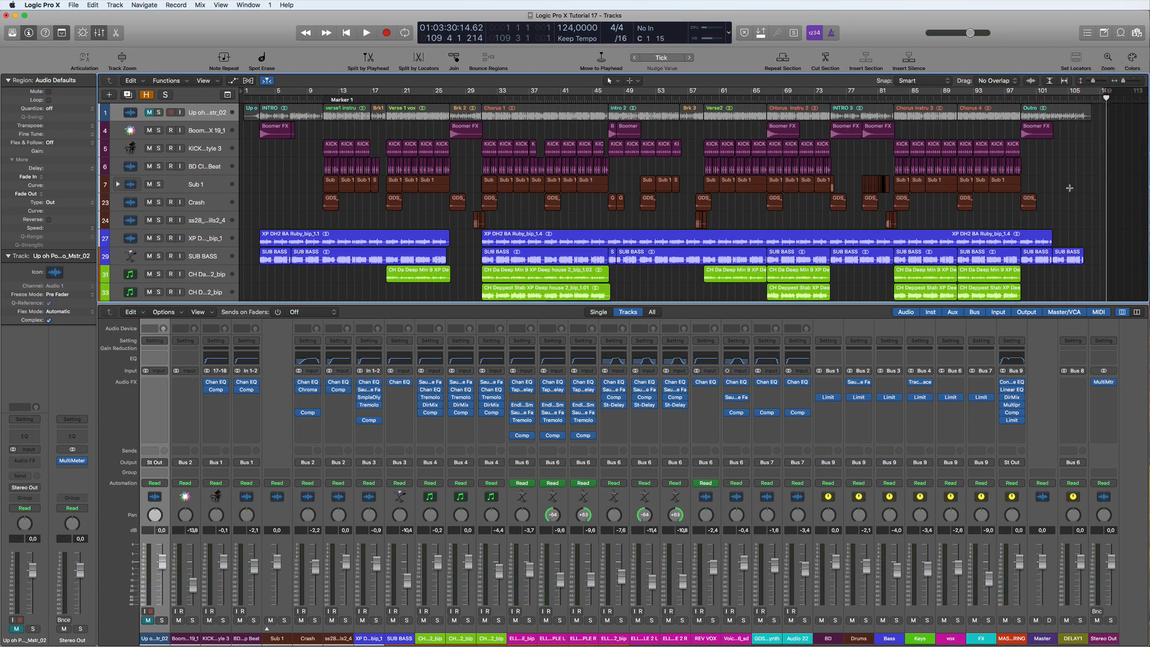
scroll(1066, 192, "down", 1)
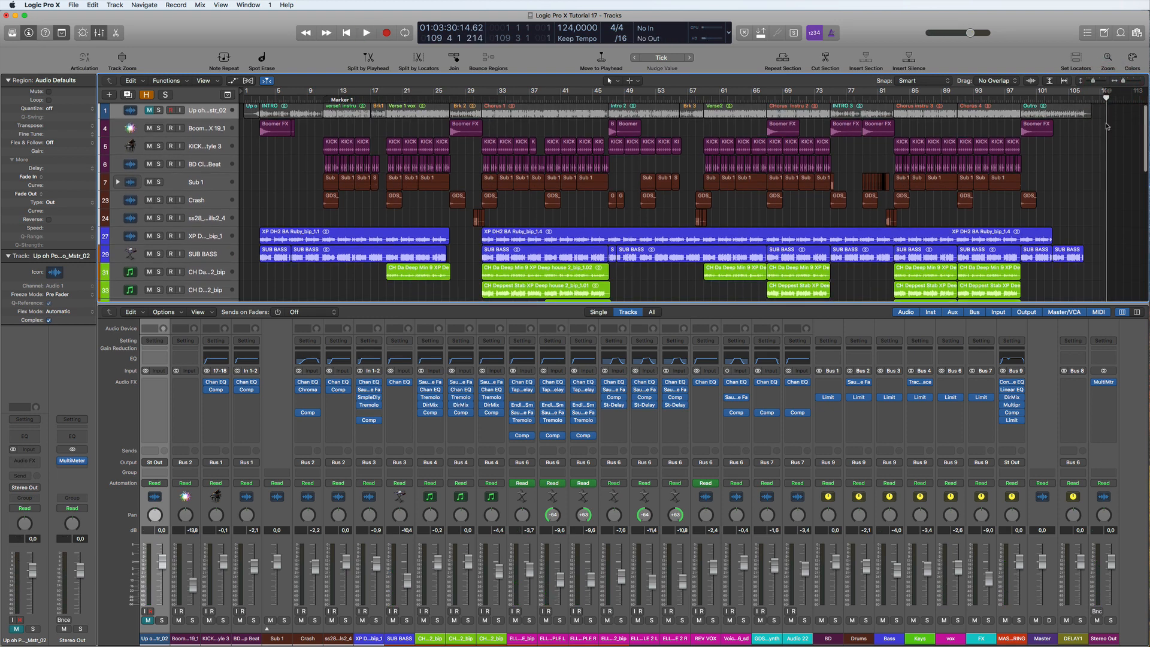
scroll(1111, 120, "down", 1)
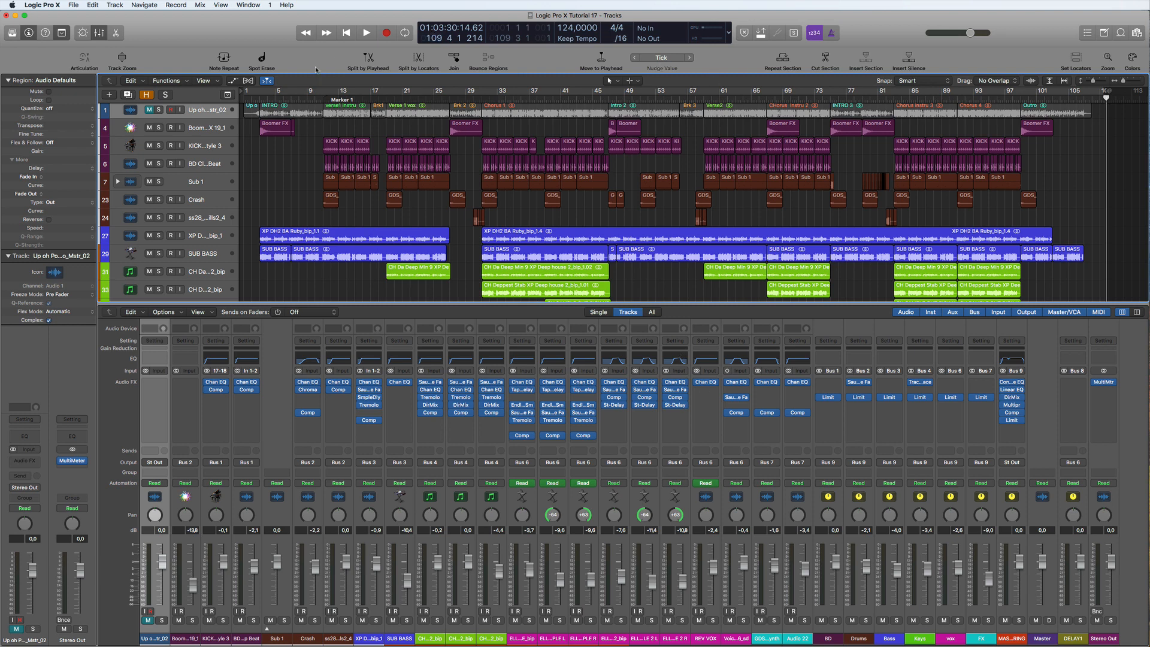
Bounce the song from its start offline as a 24-bit, 44100 Hz Wave file named Logic Pro X Tutorial 17_mstr_01.wav in the Bounces folder.
left_click(342, 33)
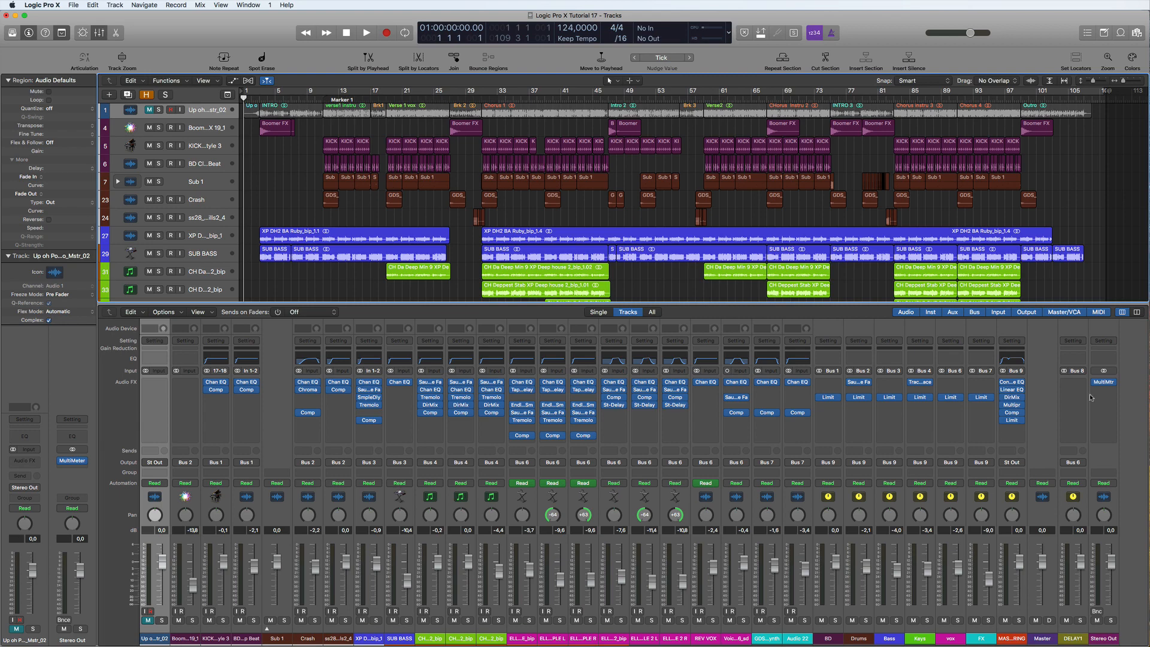
left_click(1097, 612)
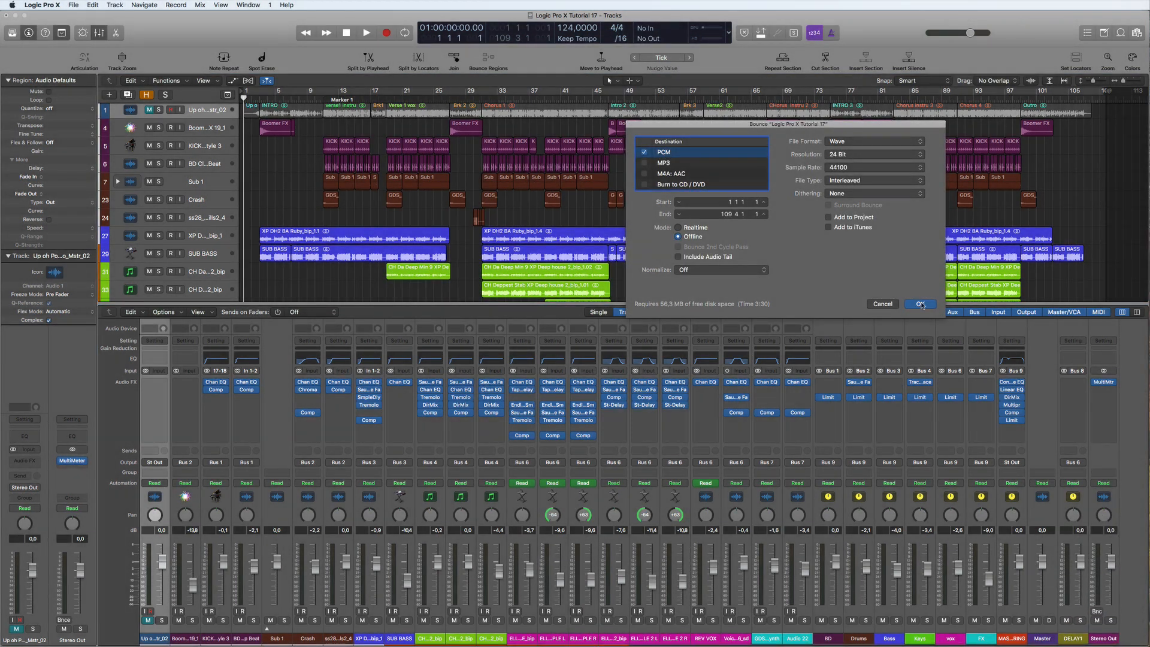
left_click(920, 304)
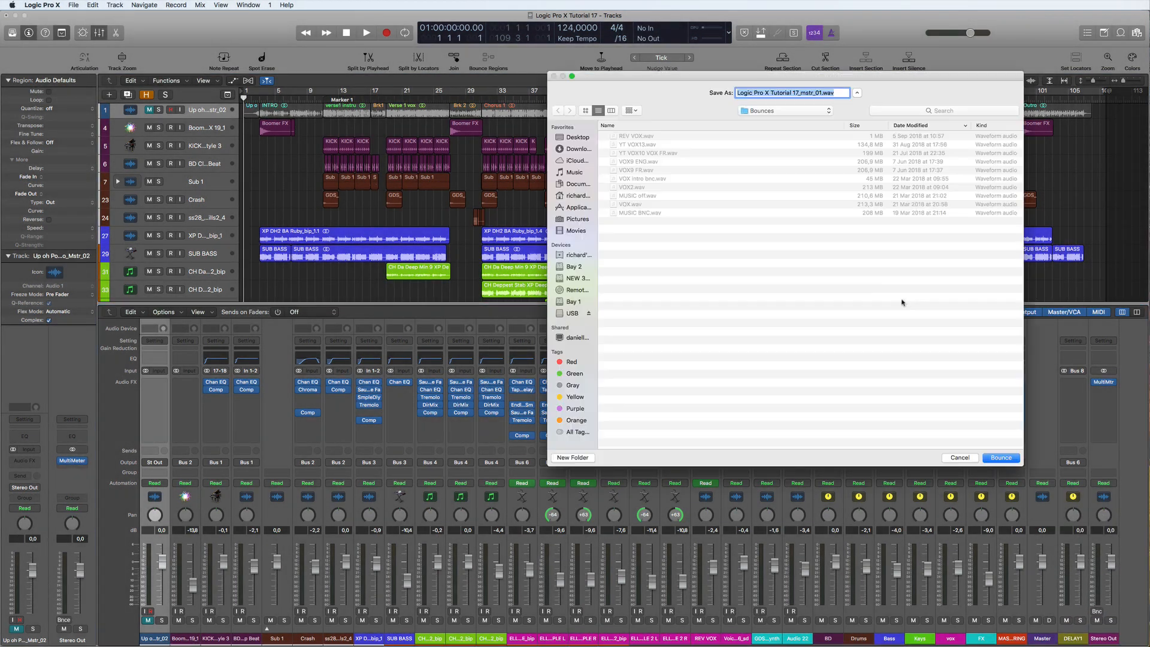
left_click(1001, 458)
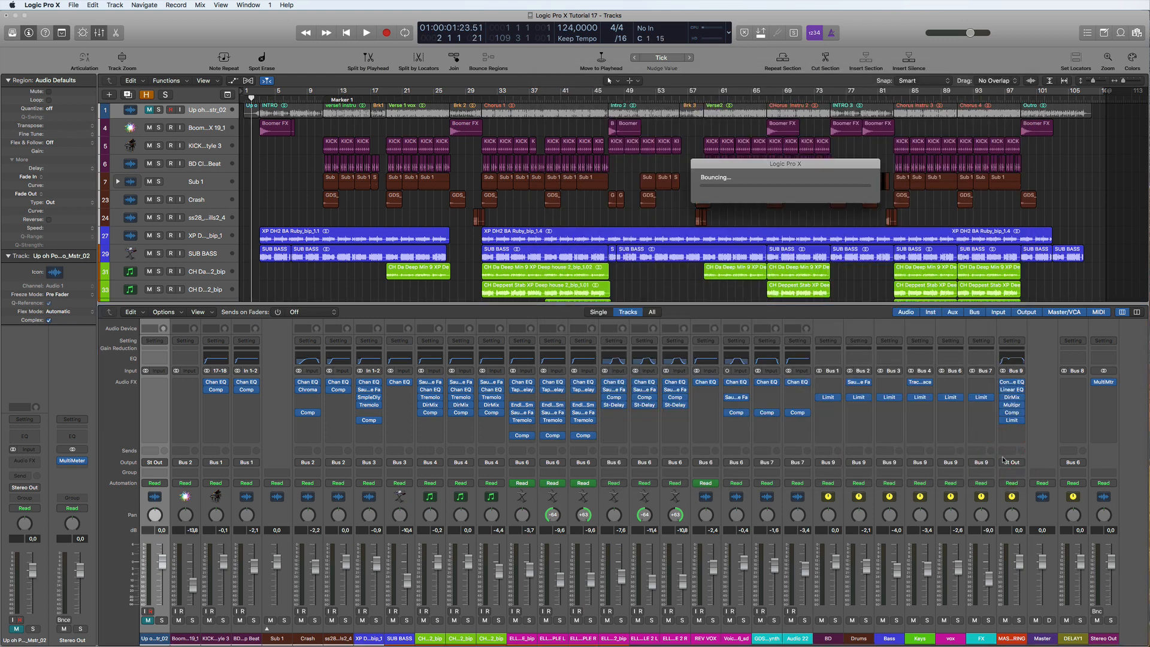